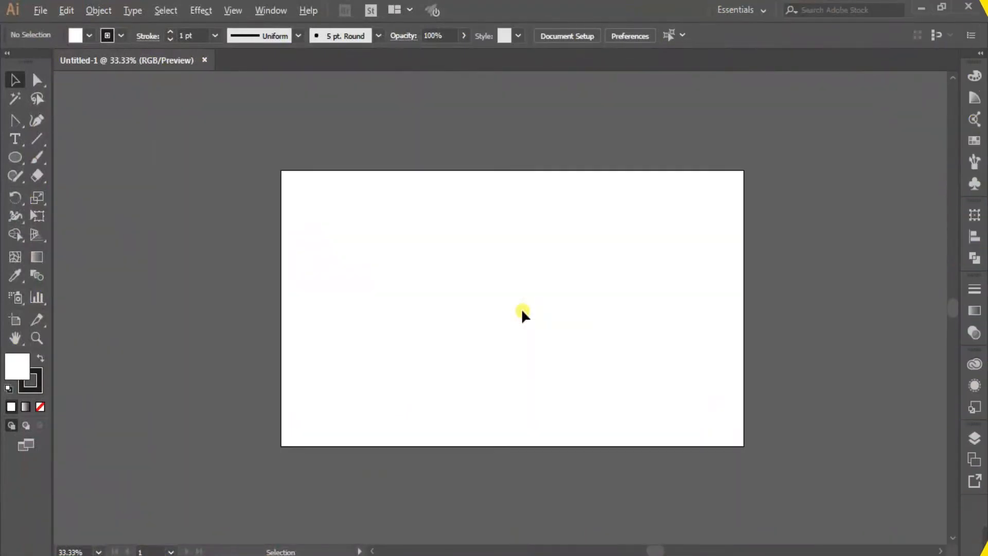
- Add the lowercase letter "a" as point text on the artboard at a size of 72 pt
{"action": "key", "text": "ctrl+="}
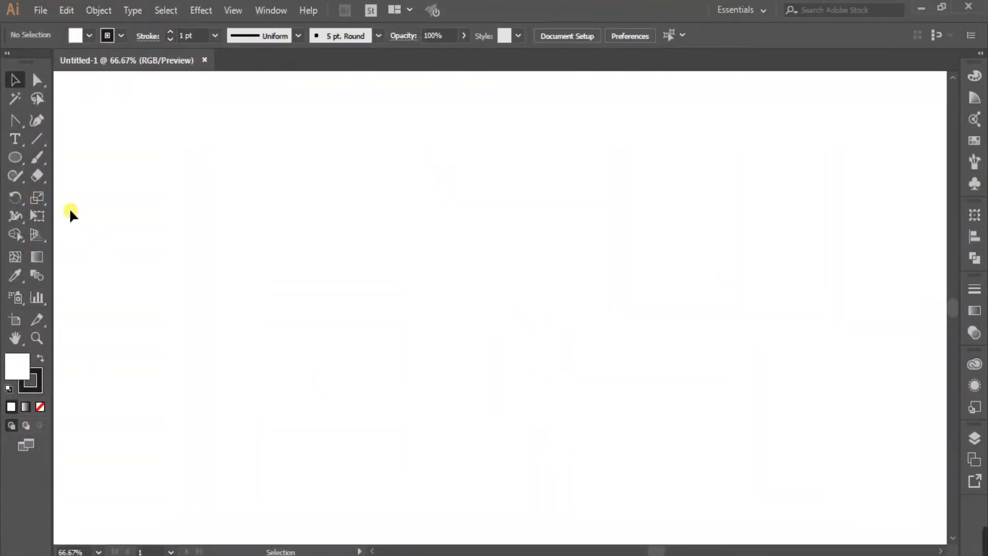
{"action": "left_click", "coordinate": [14, 136]}
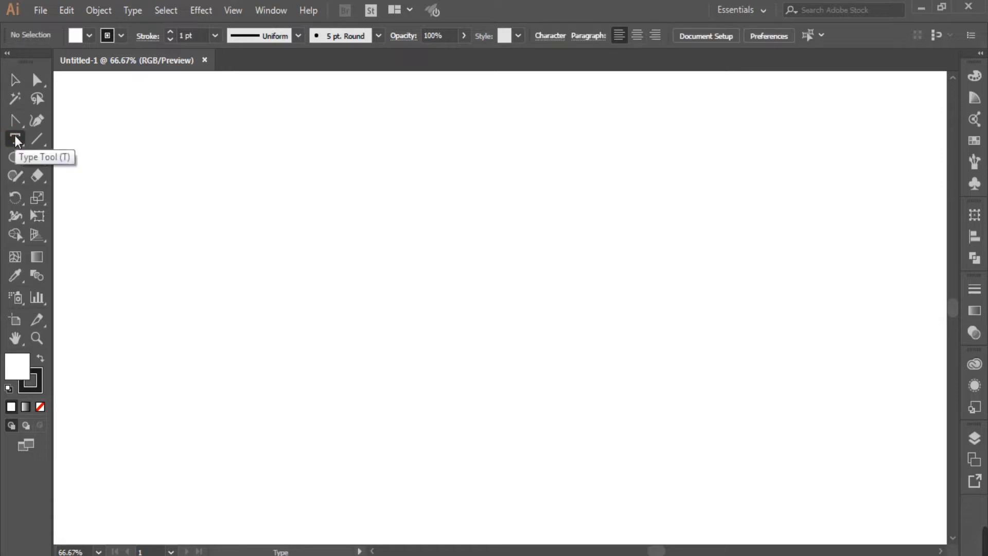
{"action": "left_click", "coordinate": [498, 264]}
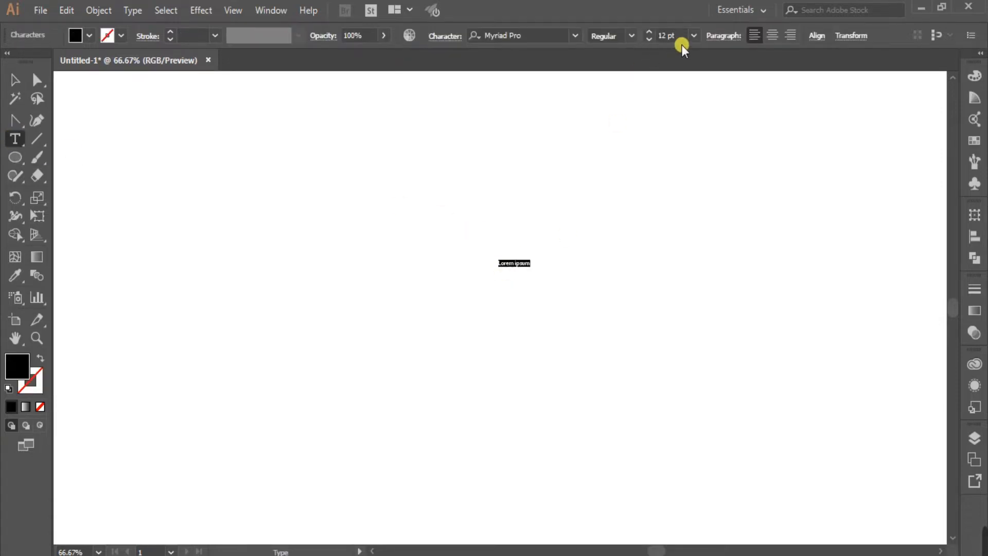
{"action": "left_click", "coordinate": [693, 35]}
{"action": "left_click", "coordinate": [722, 316]}
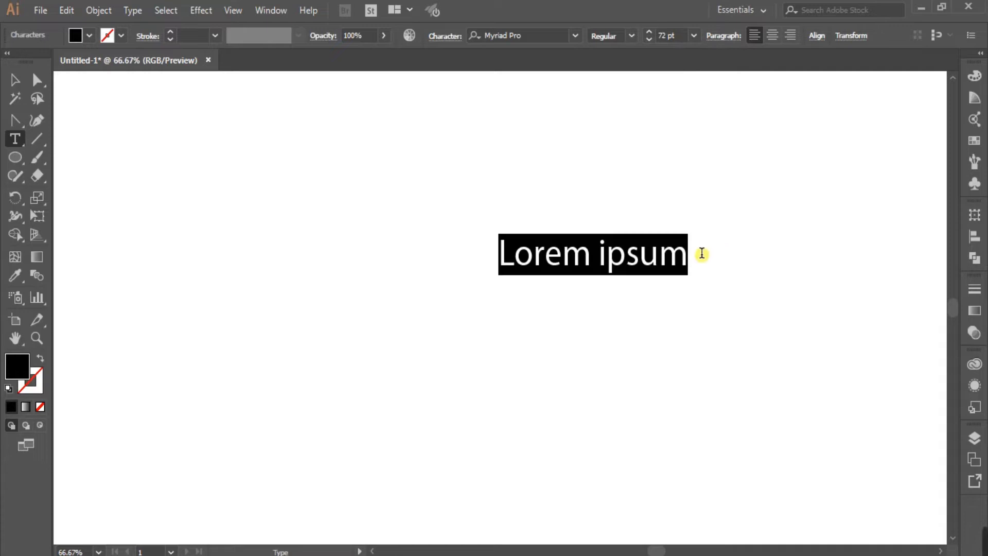
{"action": "key", "text": "BackSpace"}
{"action": "type", "text": "a"}
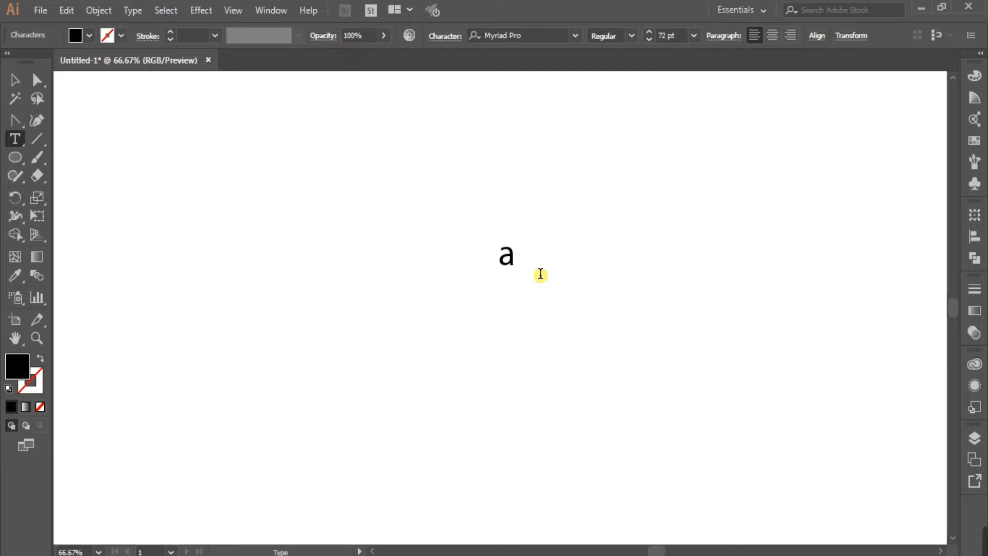
{"action": "left_click", "coordinate": [14, 80]}
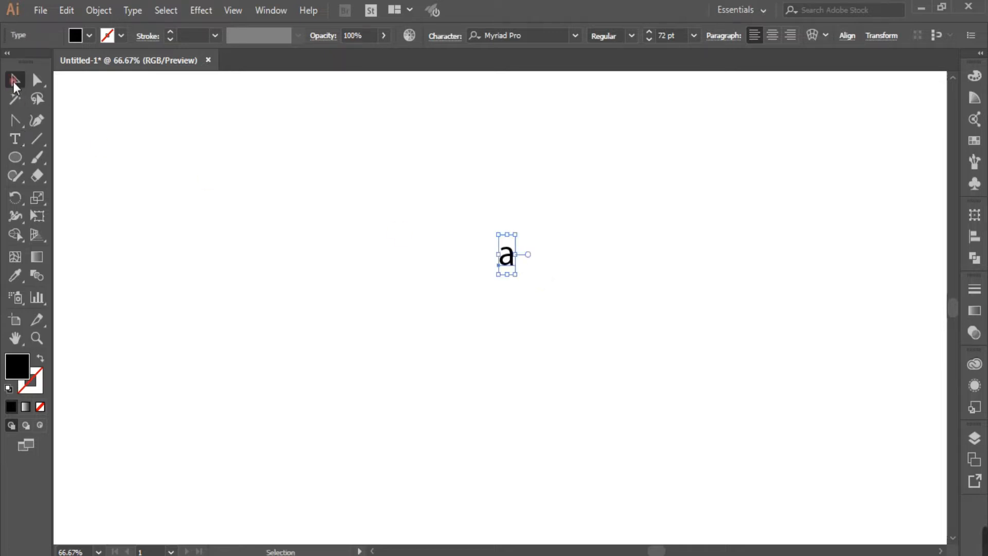
- Set the letter's font to Roboto Bold and its size to 300 pt
{"action": "left_click", "coordinate": [575, 35]}
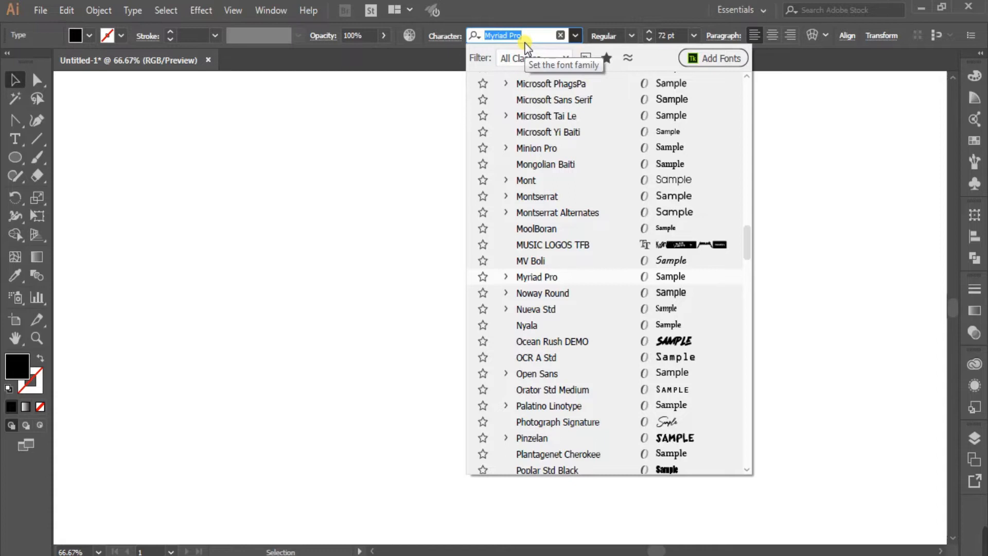
{"action": "type", "text": "ro"}
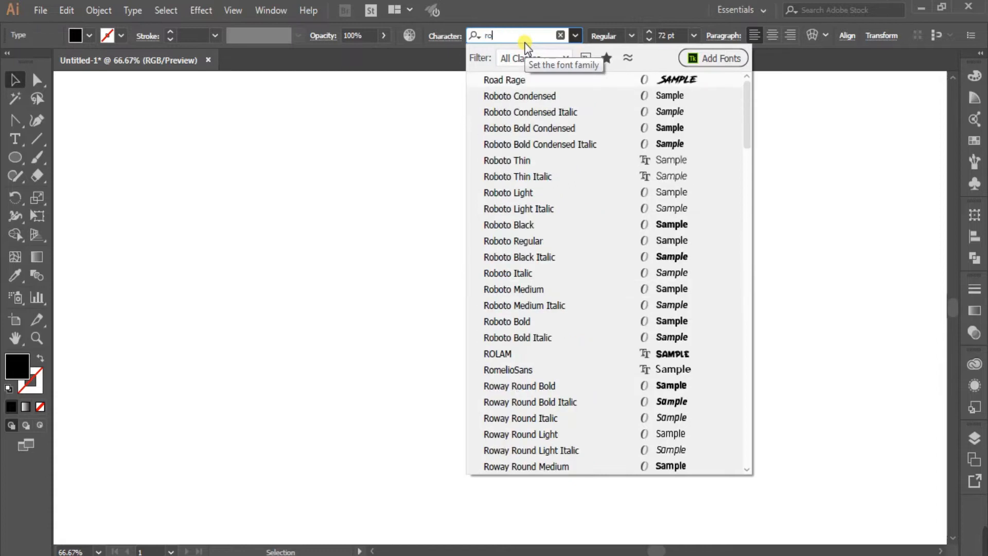
{"action": "left_click", "coordinate": [527, 322]}
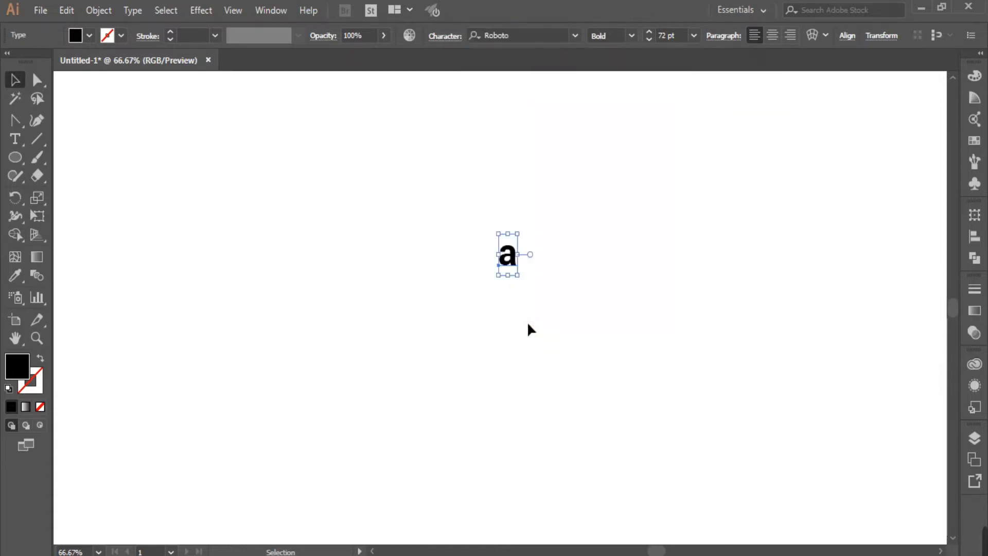
{"action": "left_click", "coordinate": [665, 35]}
{"action": "left_click", "coordinate": [652, 35]}
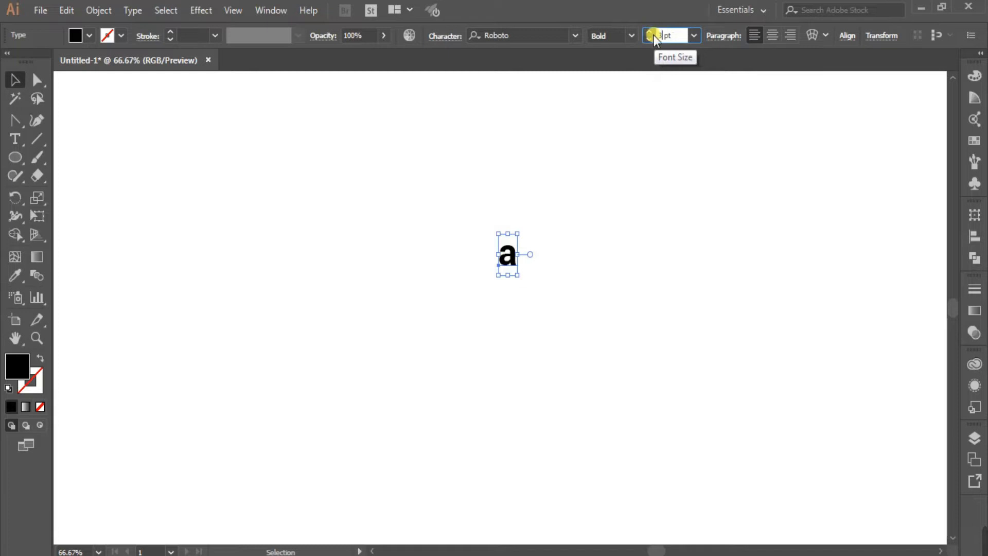
{"action": "key", "text": "Return"}
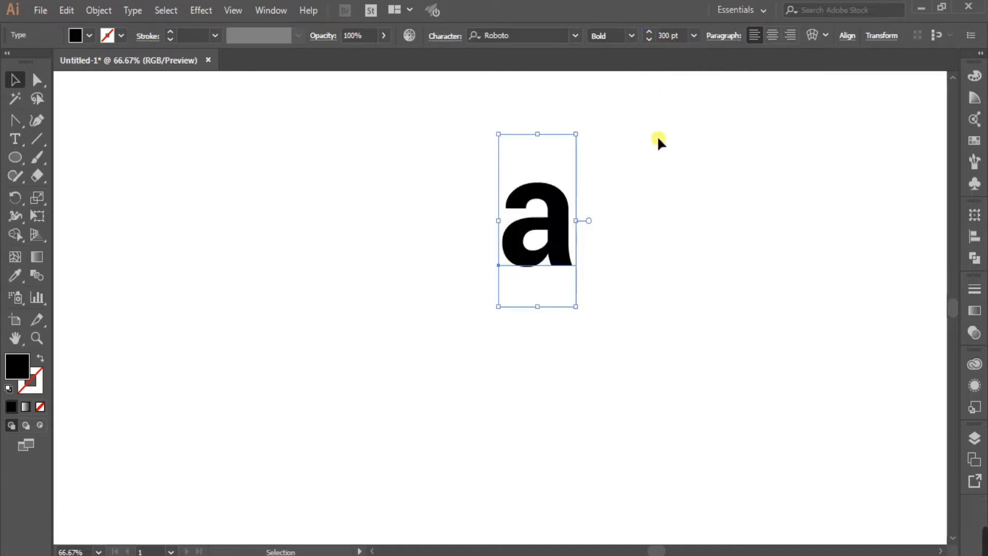
- Reposition the letter and scale it up proportionally to about 827 pt
{"action": "left_click", "coordinate": [654, 252]}
{"action": "left_click_drag", "start_coordinate": [563, 243], "coordinate": [489, 275]}
{"action": "left_click", "coordinate": [503, 343]}
{"action": "left_click_drag", "start_coordinate": [503, 343], "coordinate": [651, 486]}
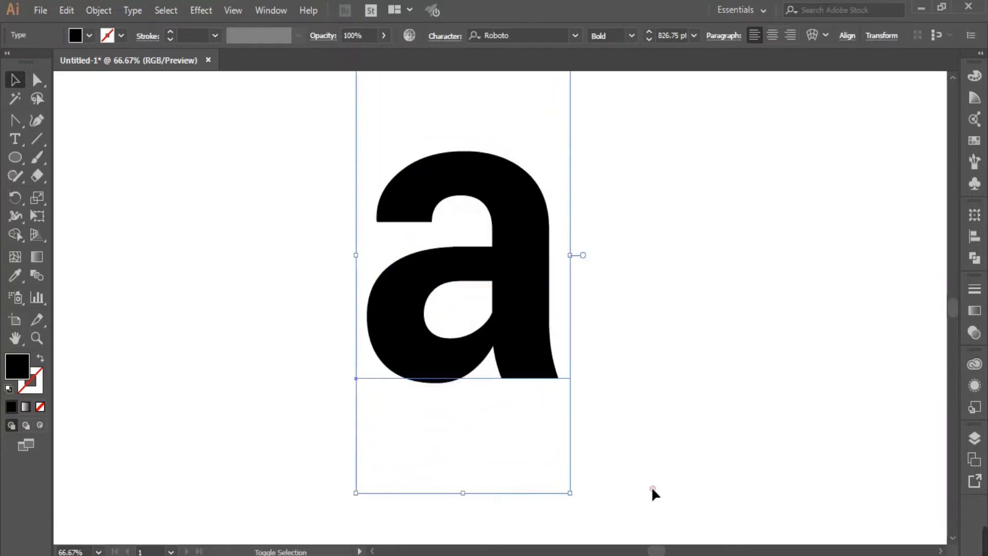
- Center the letter horizontally and vertically on the artboard
{"action": "left_click", "coordinate": [847, 36]}
{"action": "left_click", "coordinate": [725, 77]}
{"action": "left_click", "coordinate": [813, 76]}
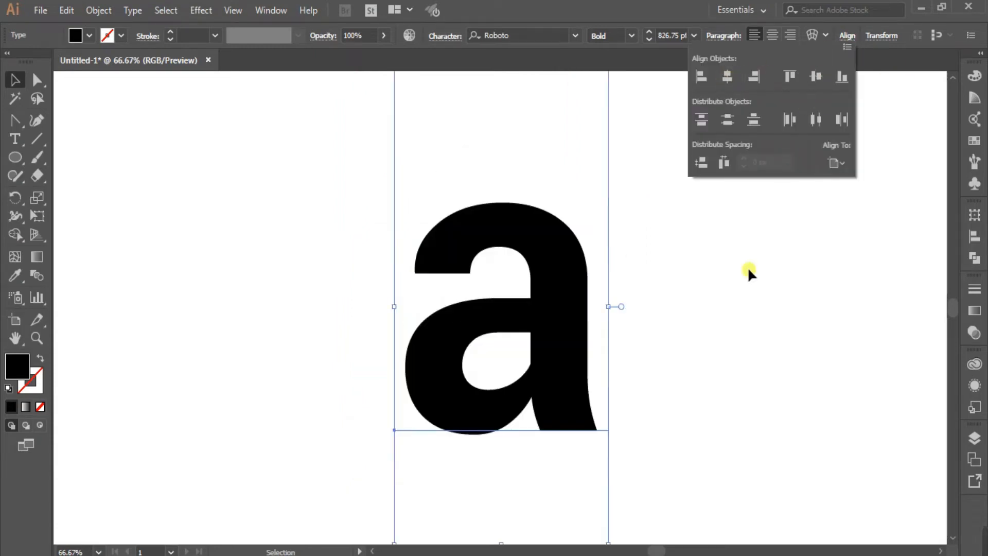
{"action": "left_click", "coordinate": [733, 288]}
- Convert the letter to outlines and center the outlined shape on the artboard
{"action": "right_click", "coordinate": [567, 242]}
{"action": "left_click", "coordinate": [650, 340]}
{"action": "left_click", "coordinate": [618, 34]}
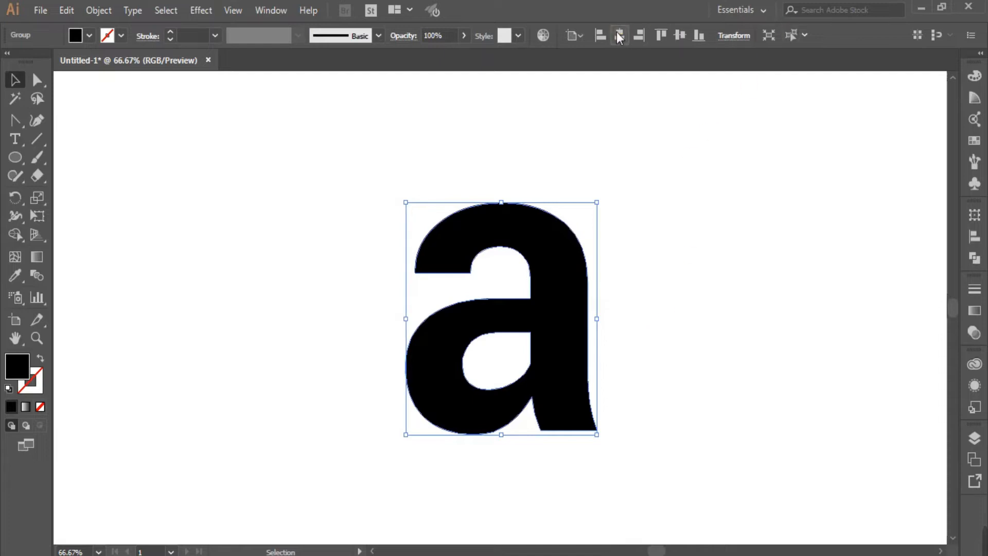
{"action": "left_click", "coordinate": [680, 35]}
{"action": "left_click", "coordinate": [646, 284]}
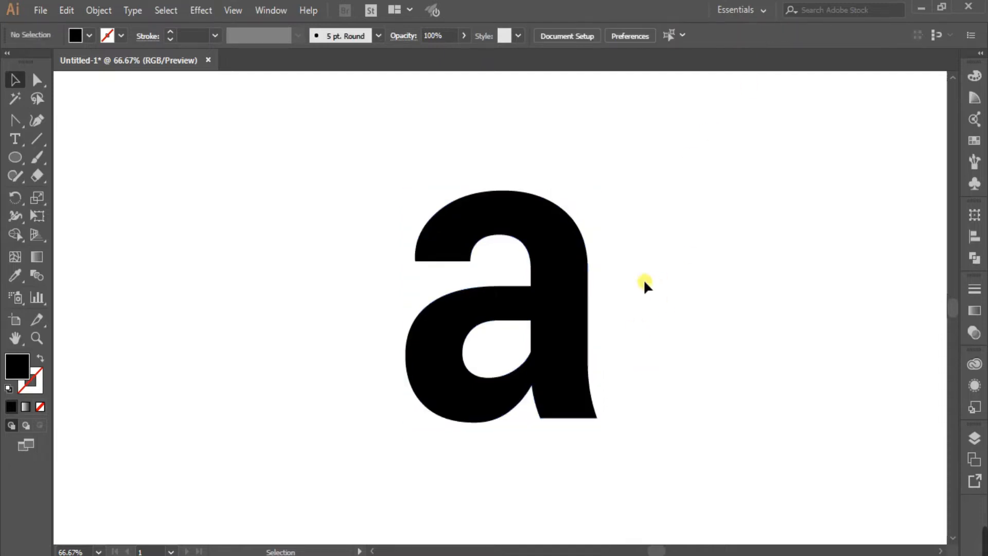
{"action": "left_click", "coordinate": [555, 296]}
{"action": "scroll", "coordinate": [556, 295], "scroll_direction": "down", "scroll_amount": 1}
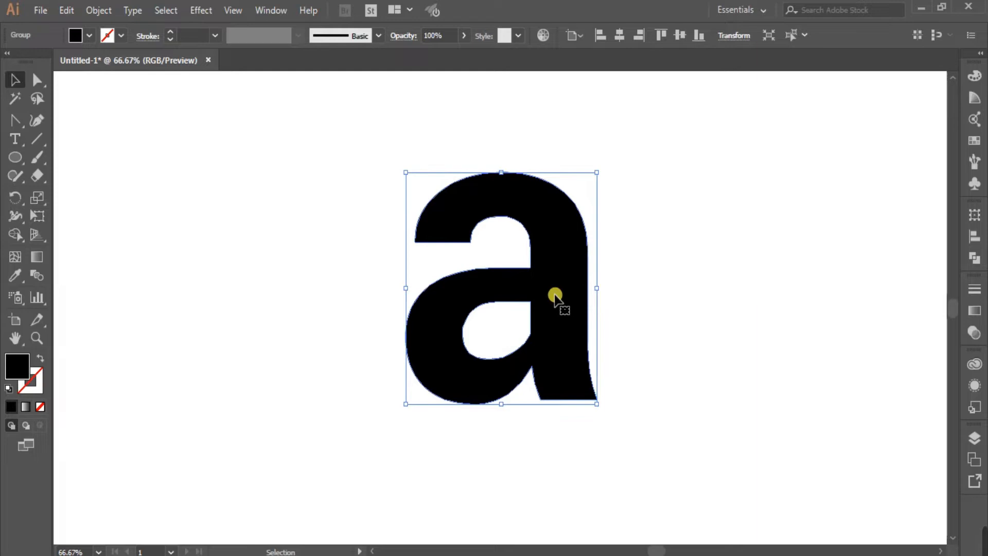
{"action": "scroll", "coordinate": [555, 295], "scroll_direction": "up", "scroll_amount": 1}
{"action": "left_click_drag", "start_coordinate": [686, 292], "coordinate": [729, 292]}
{"action": "left_click", "coordinate": [721, 281]}
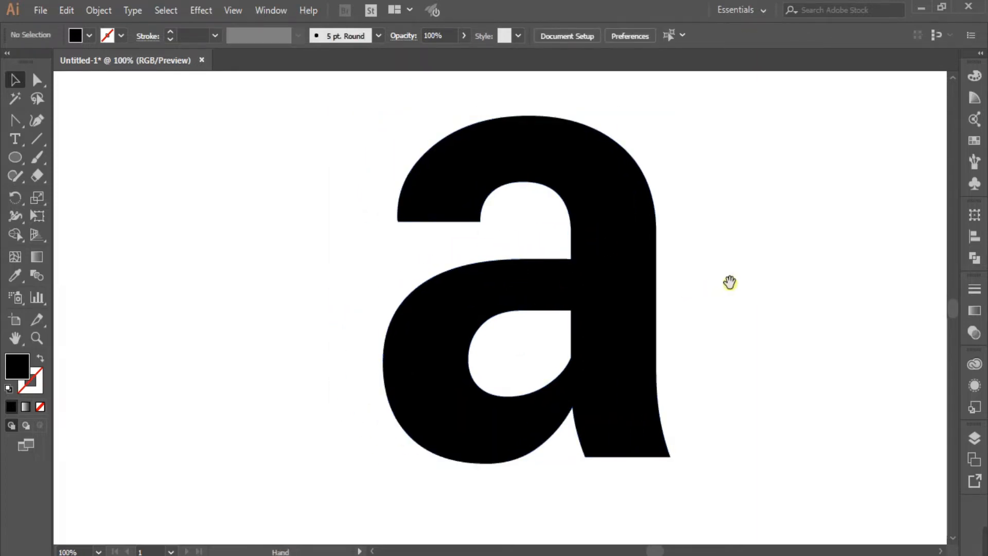
{"action": "scroll", "coordinate": [723, 285], "scroll_direction": "right", "scroll_amount": 1}
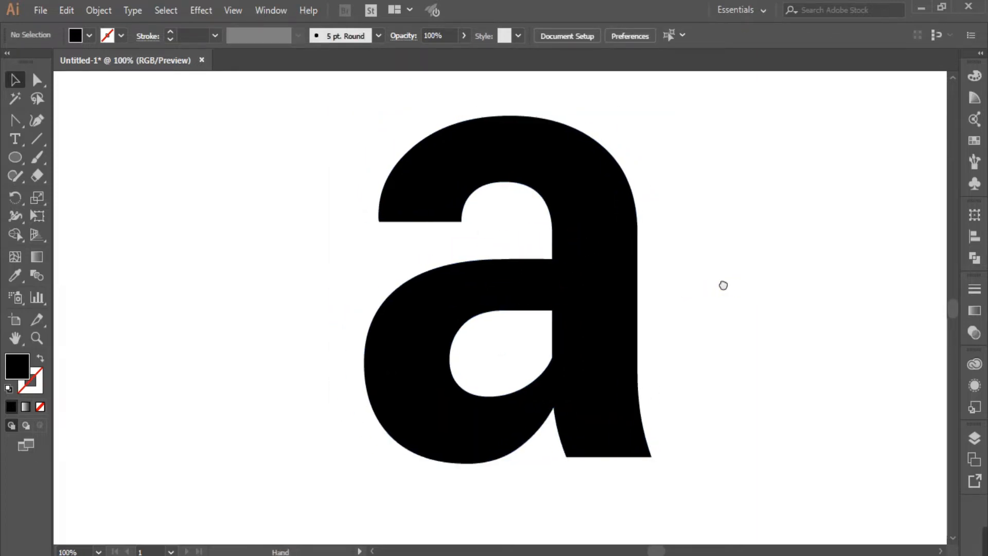
- Place a level copy of the outlined letter near the artboard's right edge and shift the original slightly to the left
{"action": "left_click", "coordinate": [623, 312]}
{"action": "scroll", "coordinate": [624, 312], "scroll_direction": "down", "scroll_amount": 2, "text": "alt"}
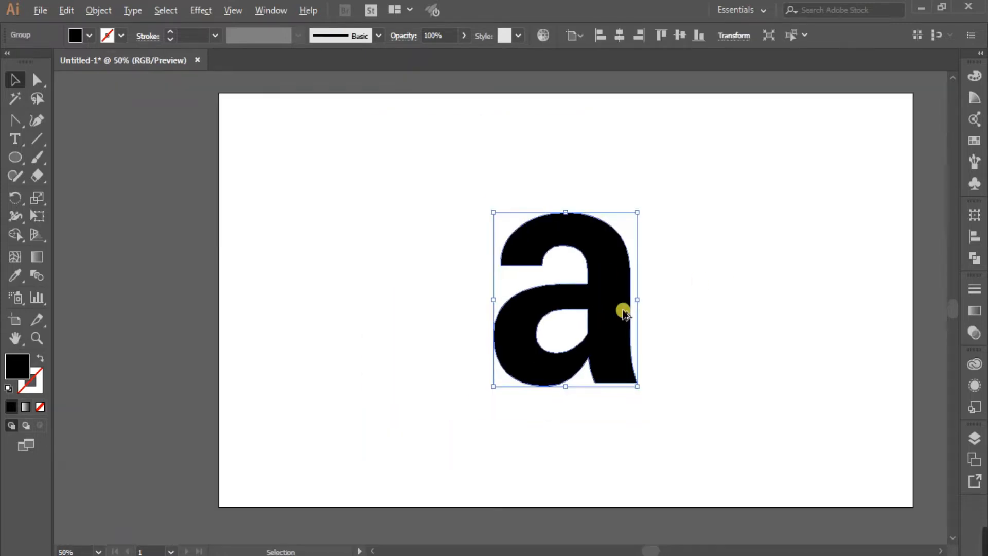
{"action": "key", "text": "ctrl+shift+a"}
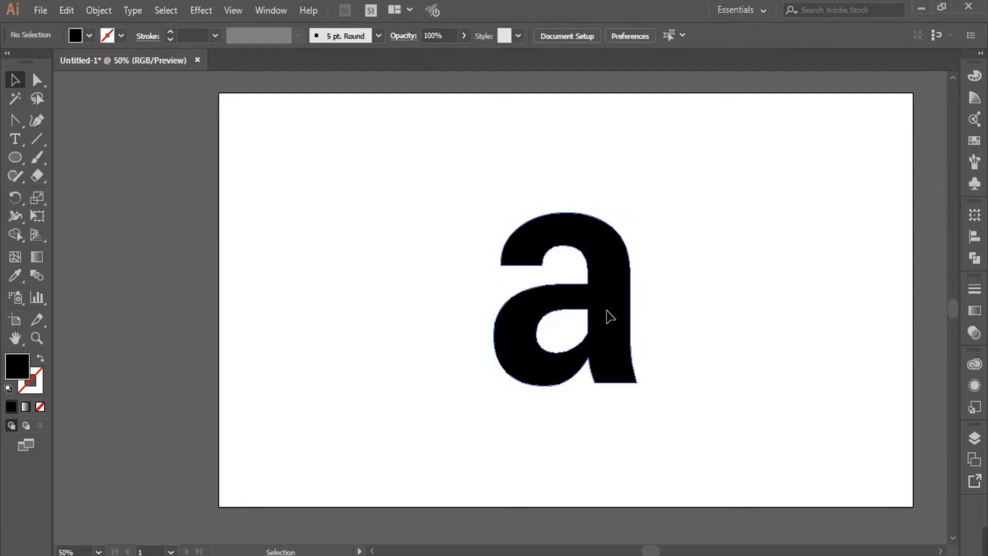
{"action": "left_click", "coordinate": [609, 303]}
{"action": "left_click_drag", "start_coordinate": [609, 305], "coordinate": [868, 286], "text": "alt+shift"}
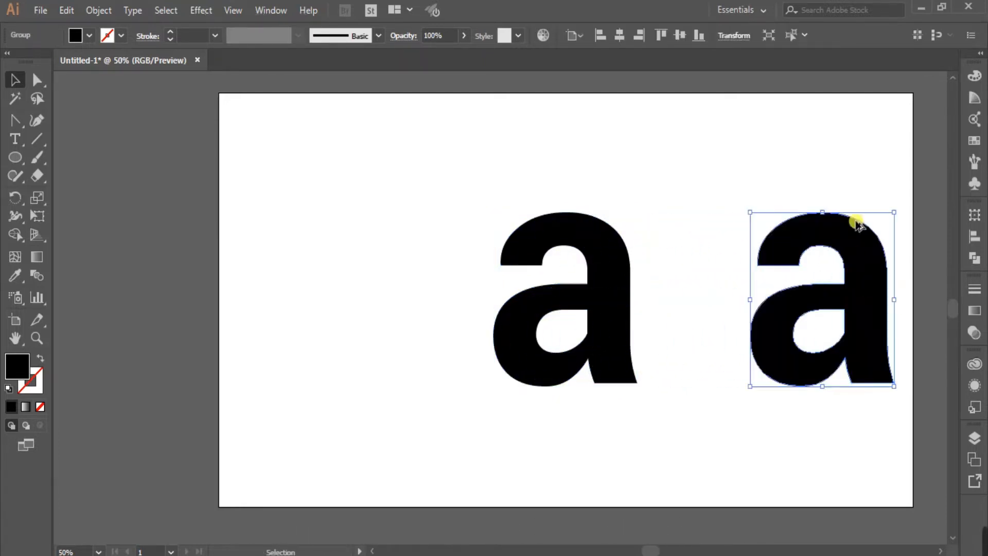
{"action": "left_click", "coordinate": [610, 317]}
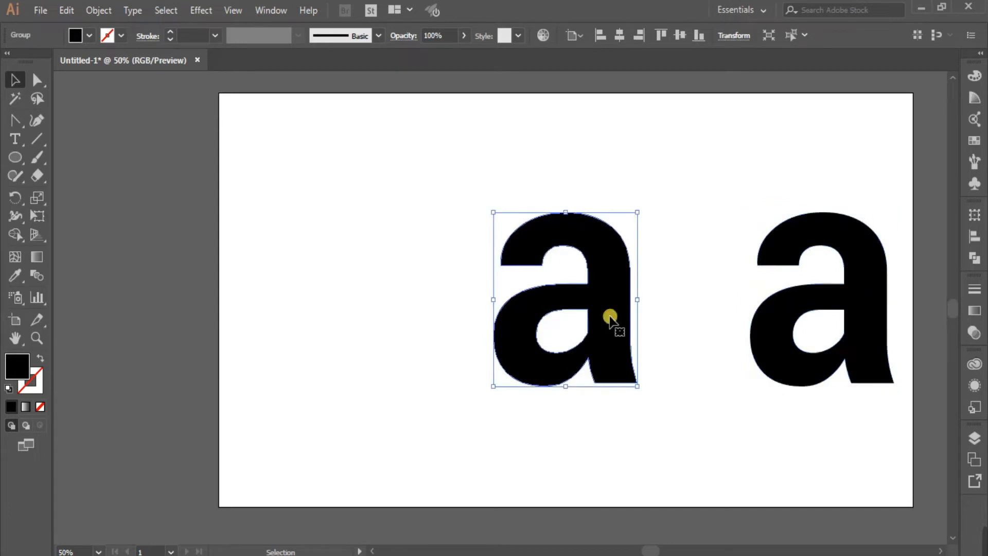
{"action": "left_click_drag", "start_coordinate": [611, 320], "coordinate": [545, 316], "text": "shift"}
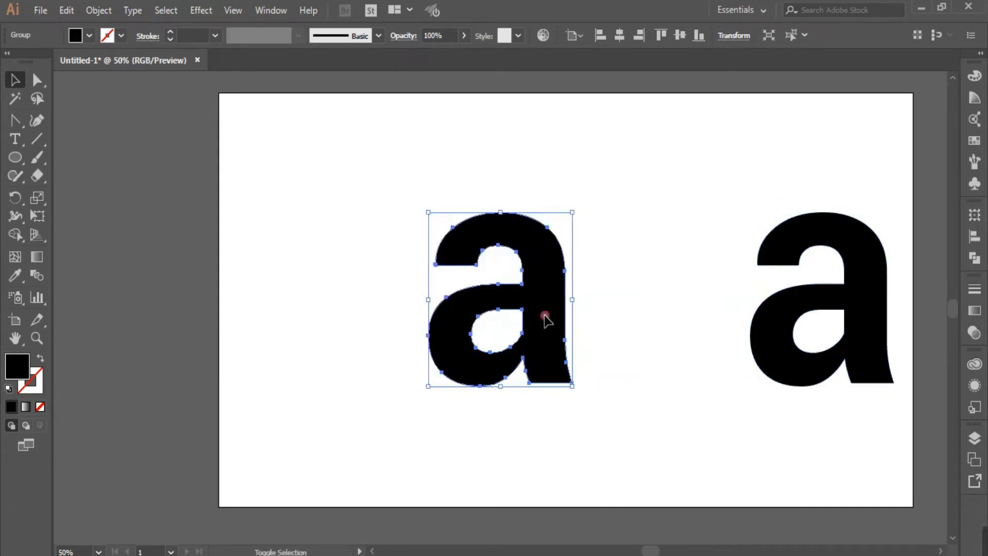
- Ungroup the original outlined letter so that it is a standalone compound path
{"action": "scroll", "coordinate": [505, 326], "scroll_direction": "up", "scroll_amount": 2, "text": "alt"}
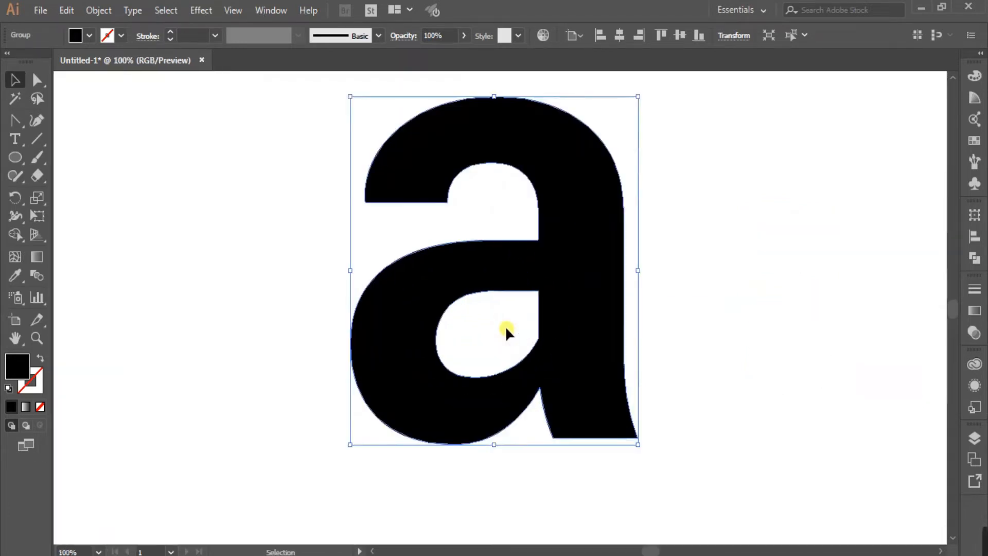
{"action": "scroll", "coordinate": [643, 340], "scroll_direction": "up", "scroll_amount": 1}
{"action": "scroll", "coordinate": [649, 344], "scroll_direction": "up", "scroll_amount": 1}
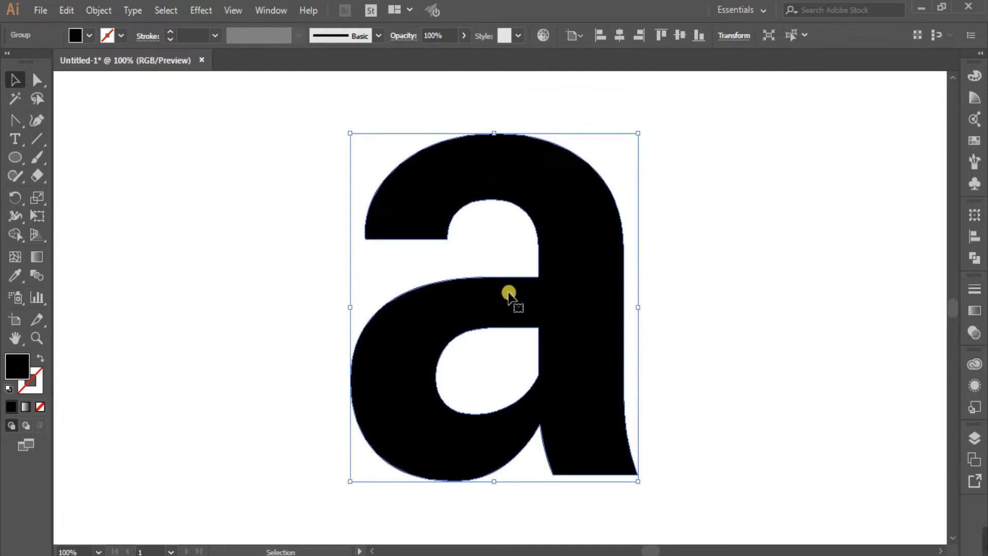
{"action": "right_click", "coordinate": [423, 211]}
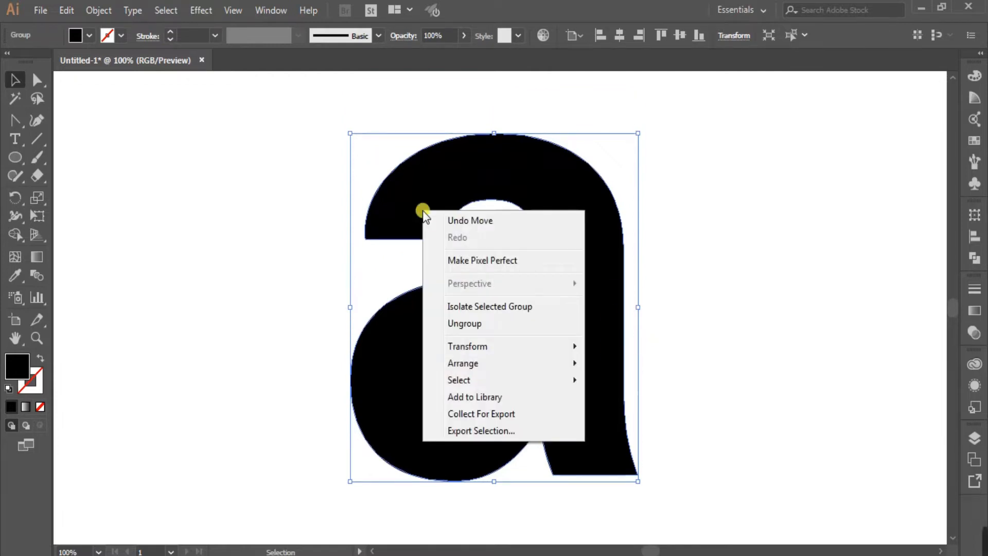
{"action": "left_click", "coordinate": [498, 324]}
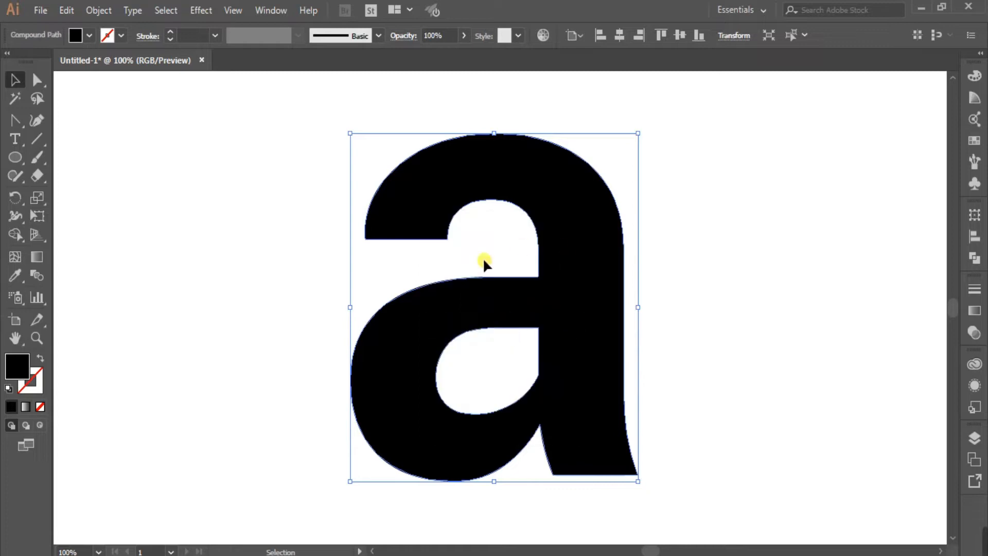
{"action": "left_click", "coordinate": [326, 208]}
{"action": "left_click_drag", "start_coordinate": [437, 205], "coordinate": [564, 195]}
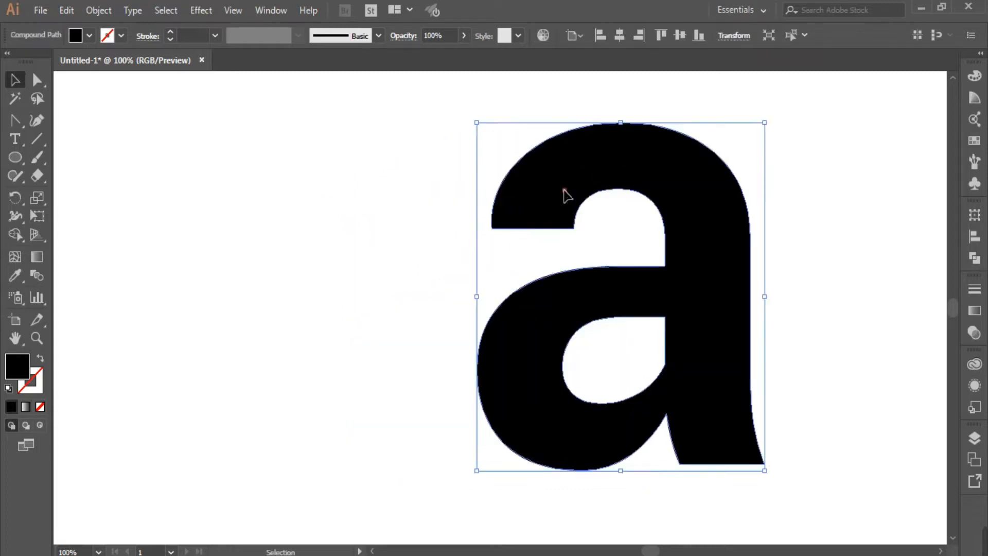
{"action": "key", "text": "ctrl+z"}
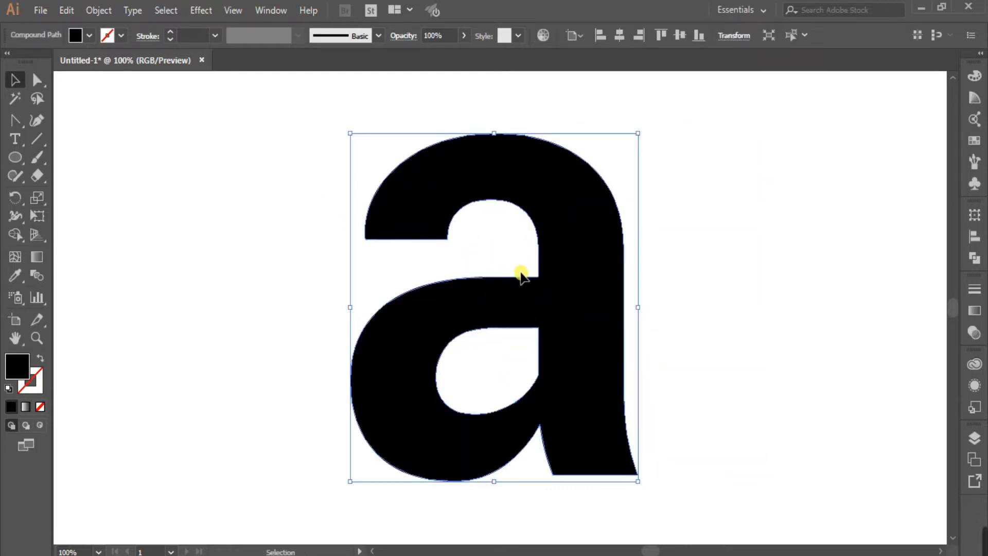
- Run the CircleFill script on the outlined letter and move its dialog clear of the artwork
{"action": "left_click", "coordinate": [37, 11]}
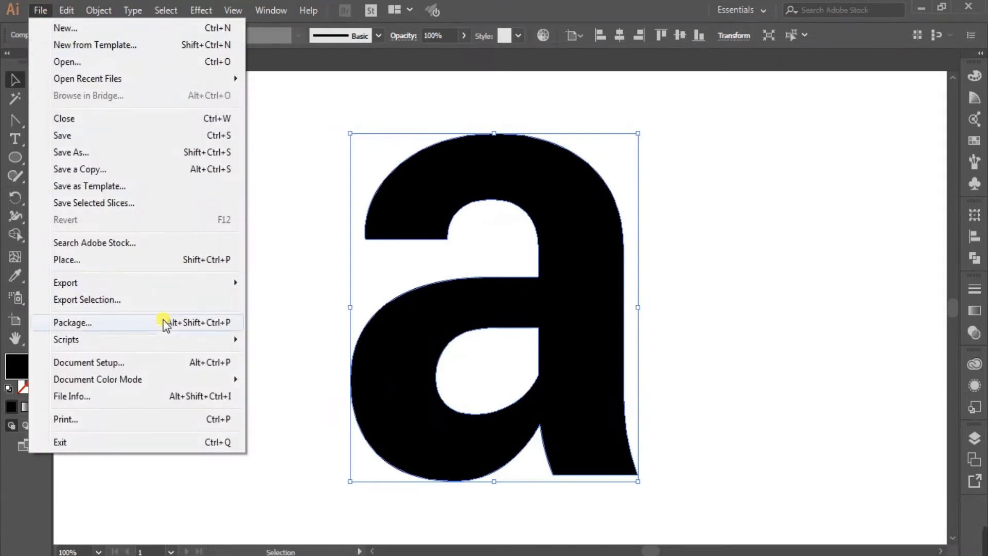
{"action": "mouse_move", "coordinate": [171, 340]}
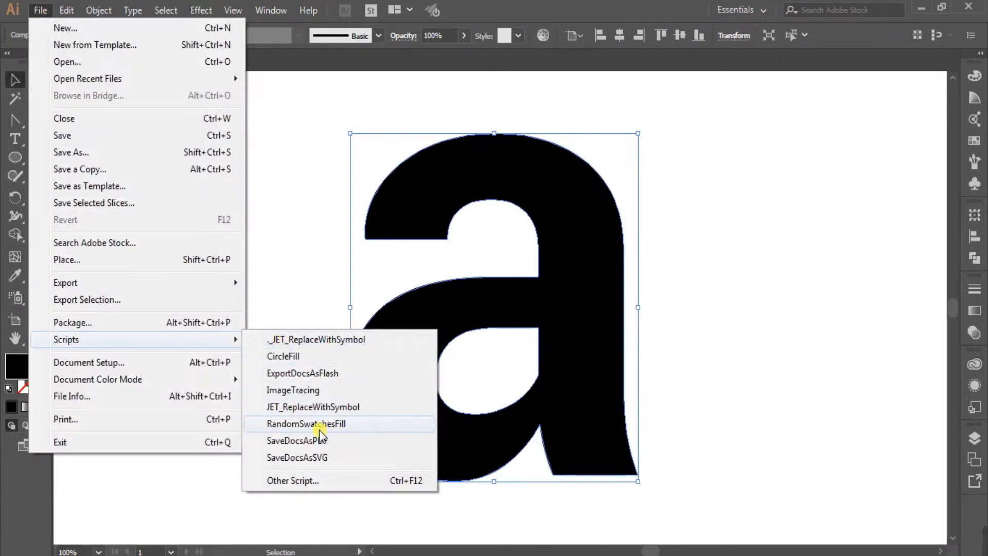
{"action": "left_click", "coordinate": [299, 356]}
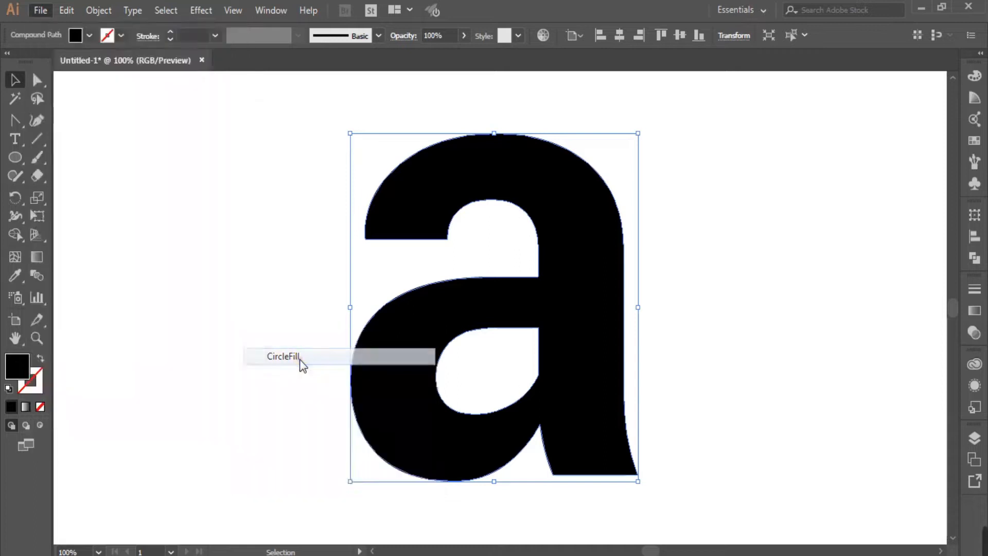
{"action": "left_click_drag", "start_coordinate": [466, 186], "coordinate": [706, 194]}
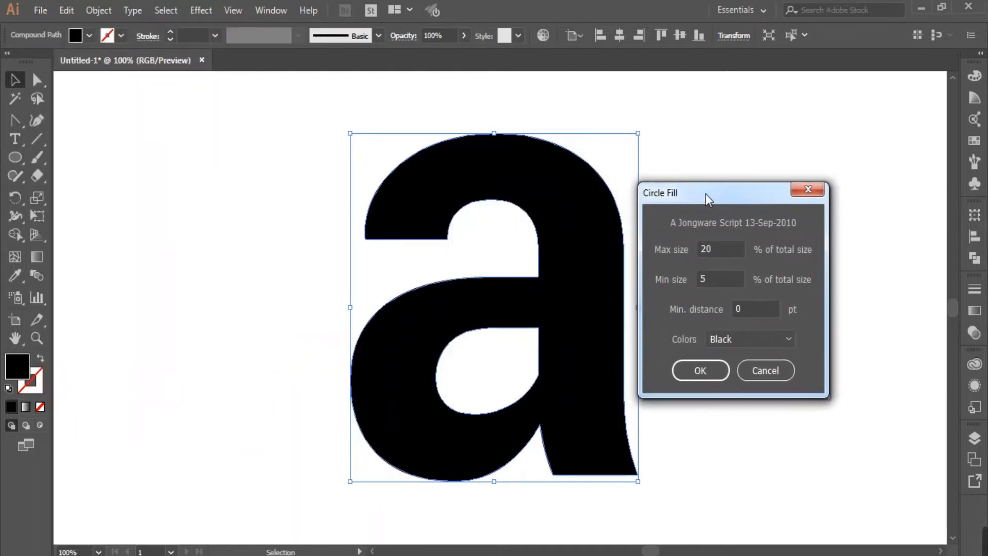
- Fill the letter with gray circles using max size 35%, min size 1% and a minimum distance of 3 pt
{"action": "double_click", "coordinate": [707, 250]}
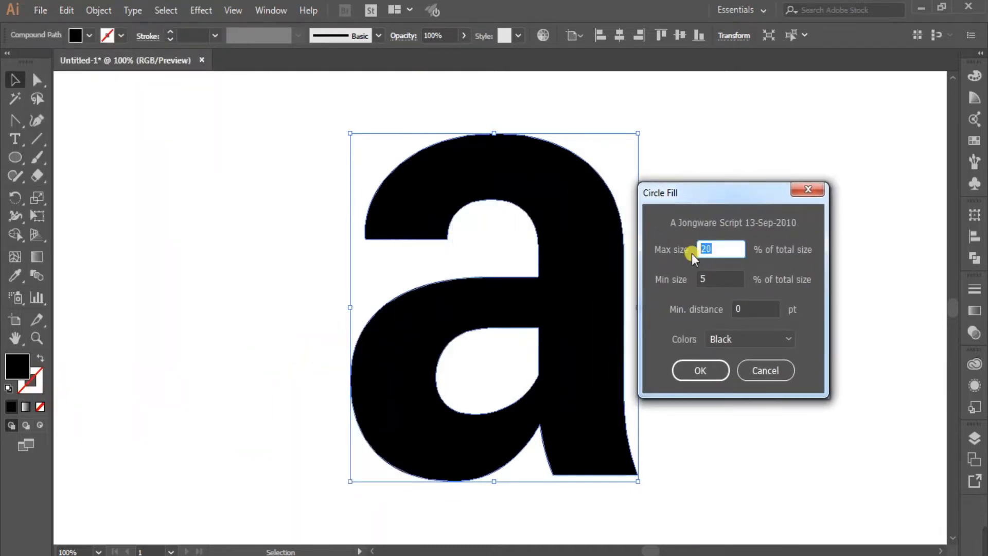
{"action": "type", "text": "35"}
{"action": "double_click", "coordinate": [712, 282]}
{"action": "type", "text": "1"}
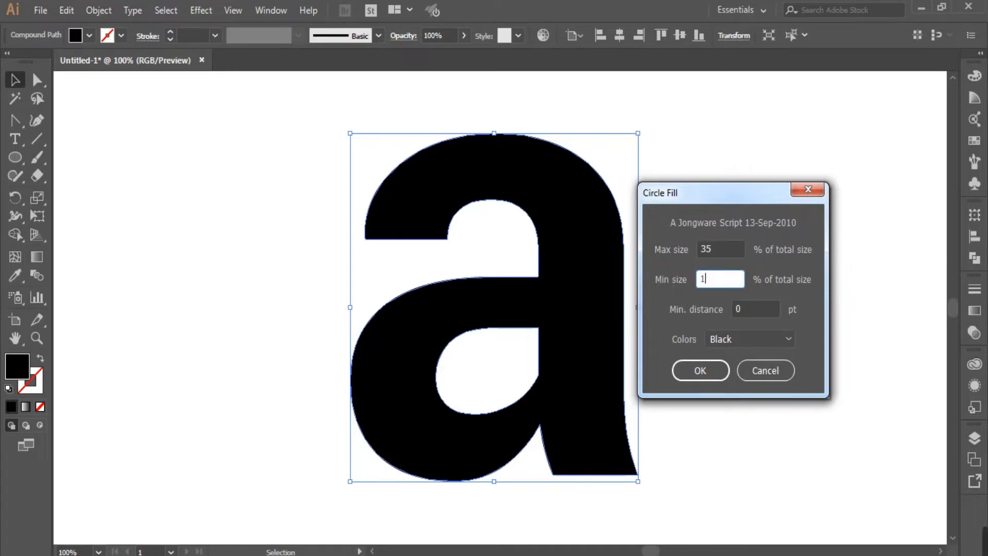
{"action": "double_click", "coordinate": [752, 309]}
{"action": "type", "text": "3"}
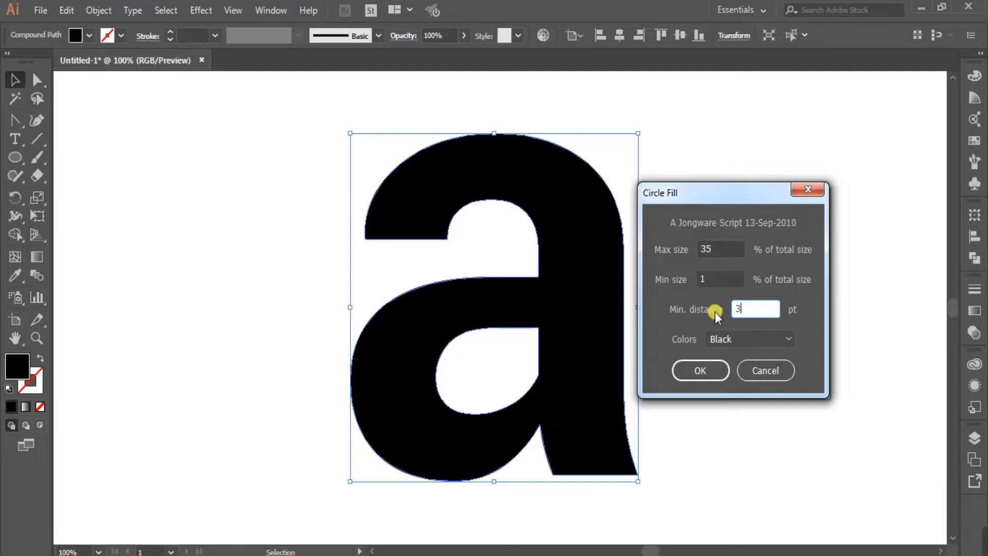
{"action": "left_click", "coordinate": [787, 338]}
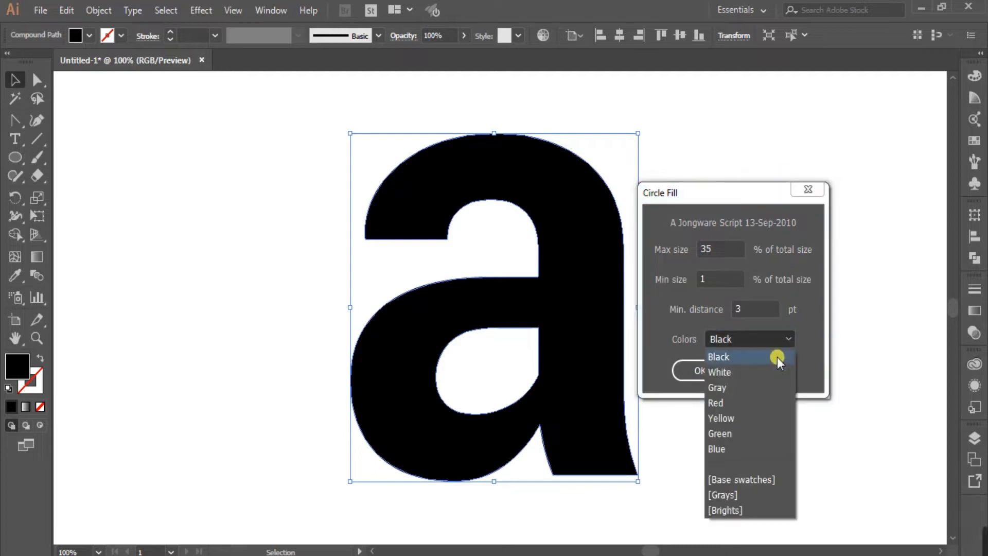
{"action": "left_click", "coordinate": [725, 388]}
{"action": "left_click", "coordinate": [699, 371]}
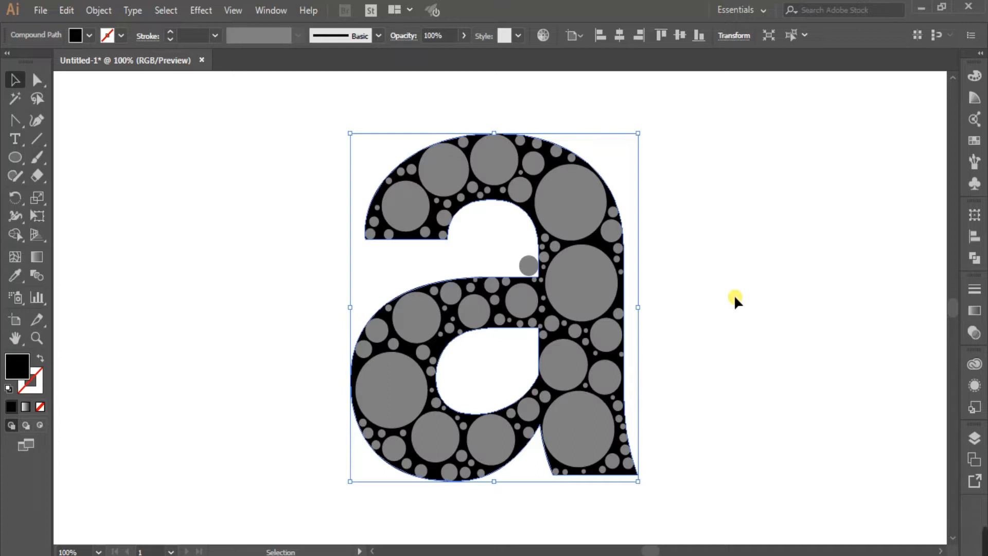
- Delete the stray circle in the letter's upper opening and the black letter shape behind the circles
{"action": "left_click", "coordinate": [687, 232]}
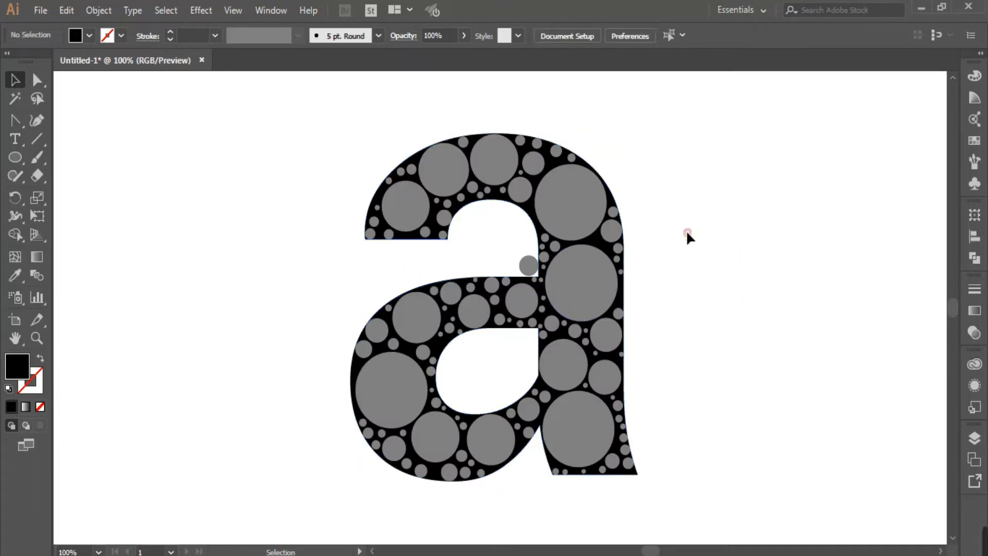
{"action": "left_click", "coordinate": [528, 265]}
{"action": "key", "text": "Delete"}
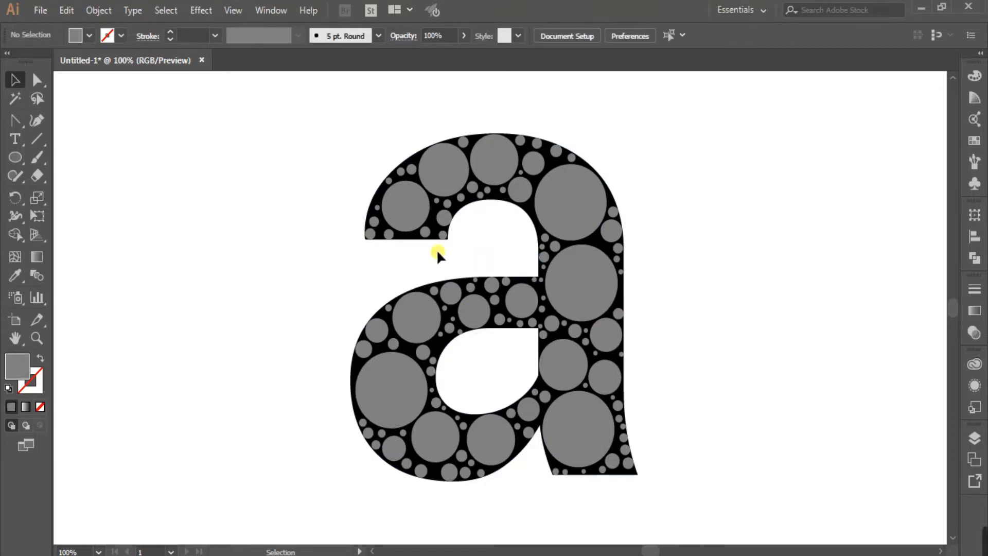
{"action": "left_click", "coordinate": [406, 237]}
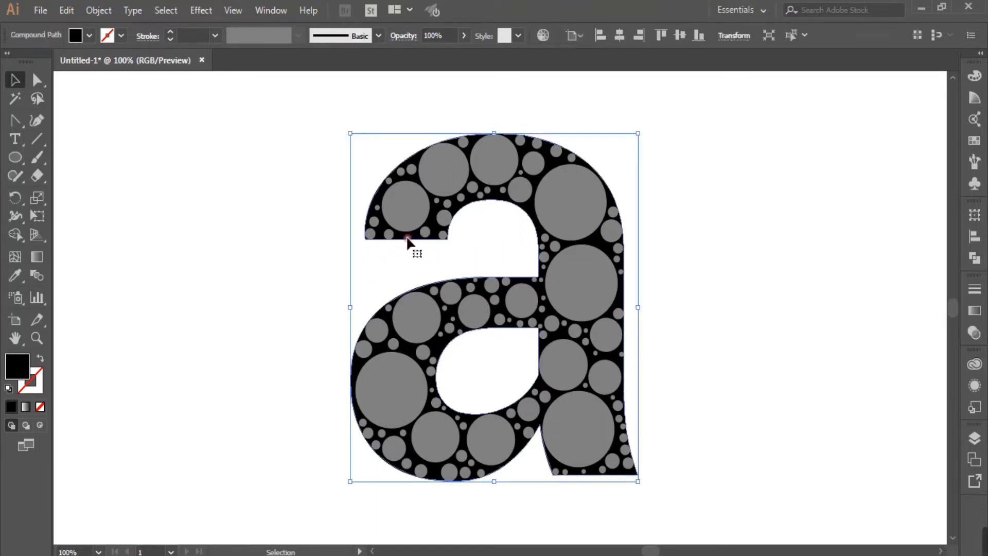
{"action": "key", "text": "Delete"}
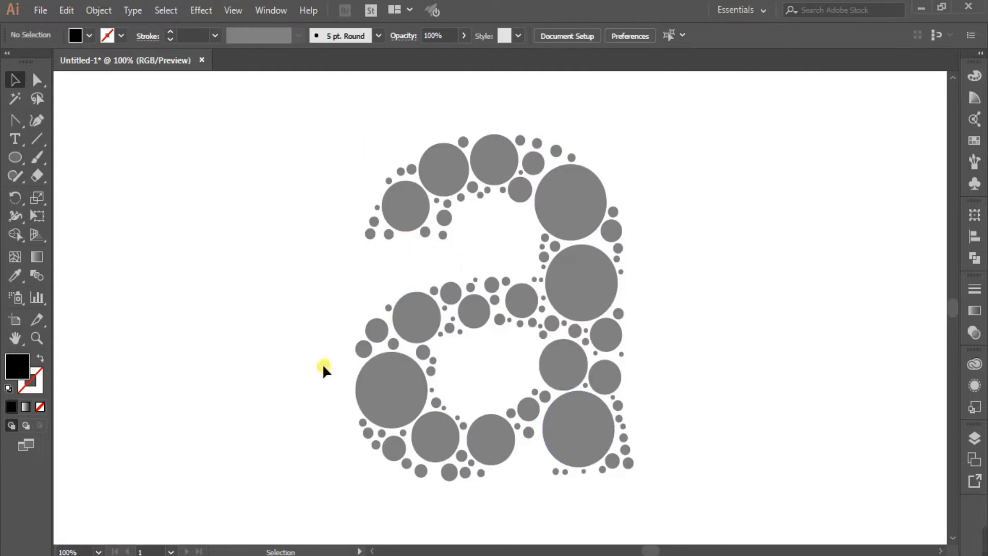
- Select all the circles and the six bright colour-group swatches from red through purple
{"action": "left_click", "coordinate": [554, 202]}
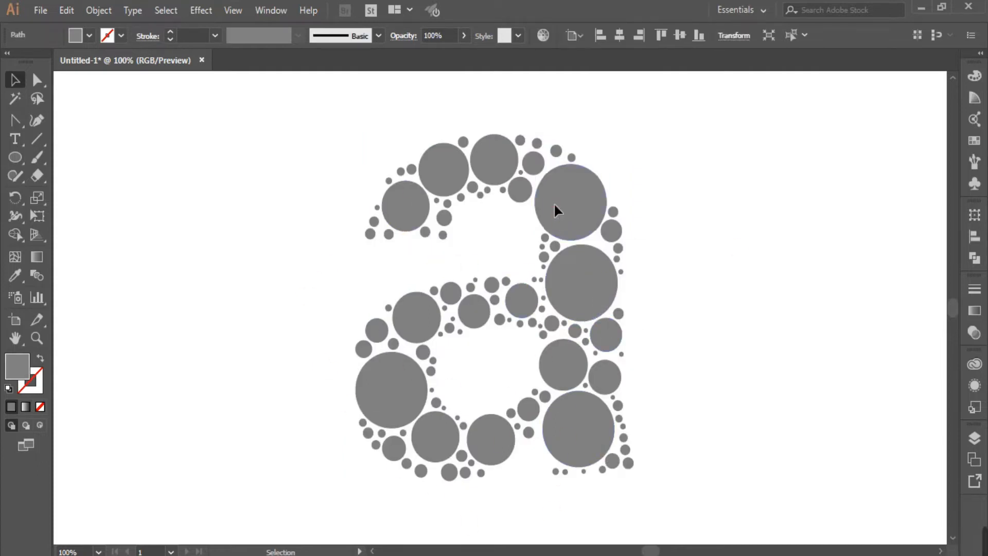
{"action": "left_click", "coordinate": [334, 160]}
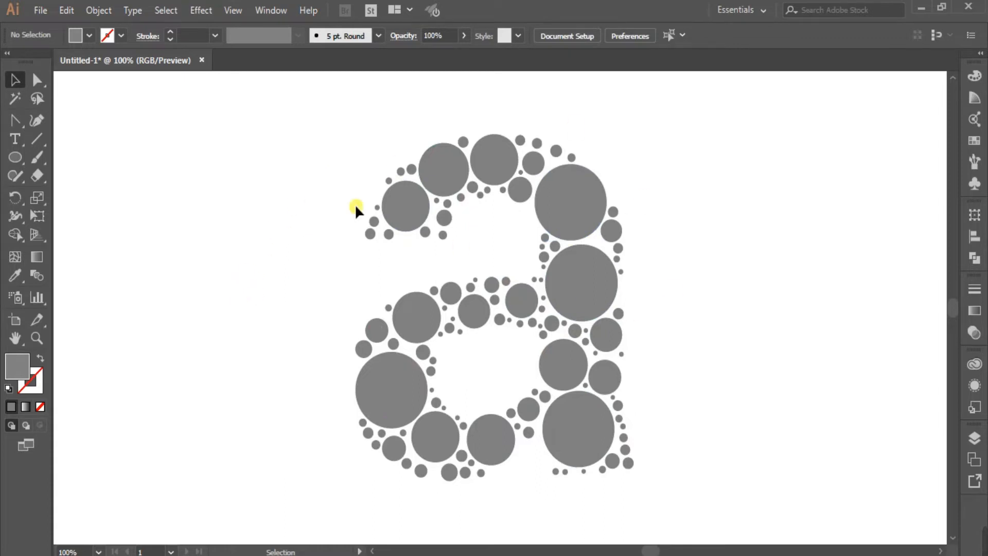
{"action": "left_click_drag", "start_coordinate": [320, 140], "coordinate": [682, 480]}
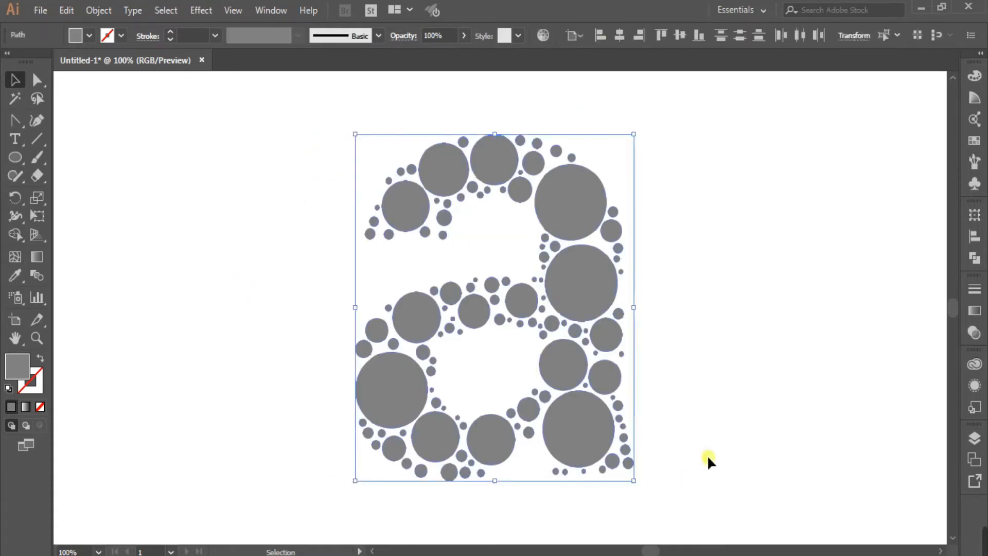
{"action": "left_click", "coordinate": [974, 140]}
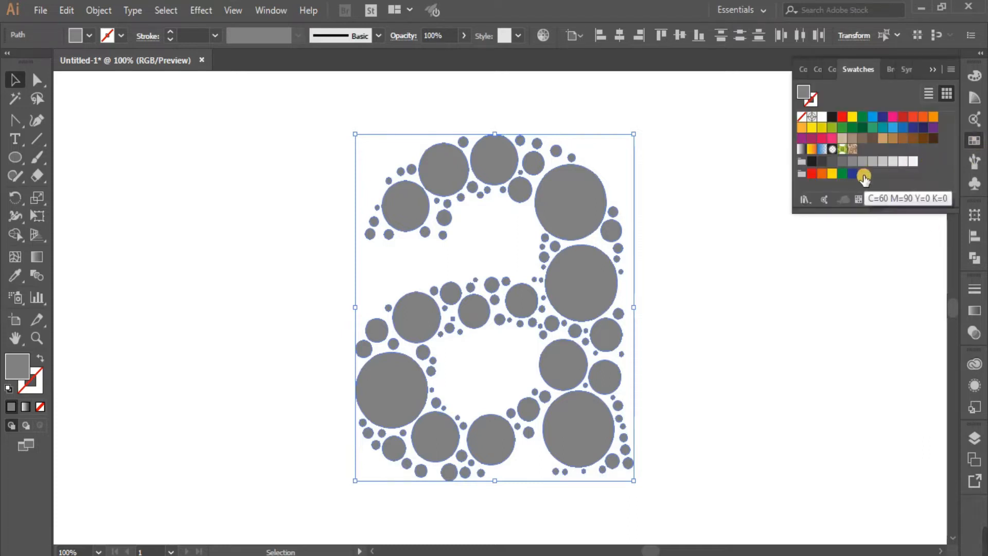
{"action": "left_click", "coordinate": [863, 175]}
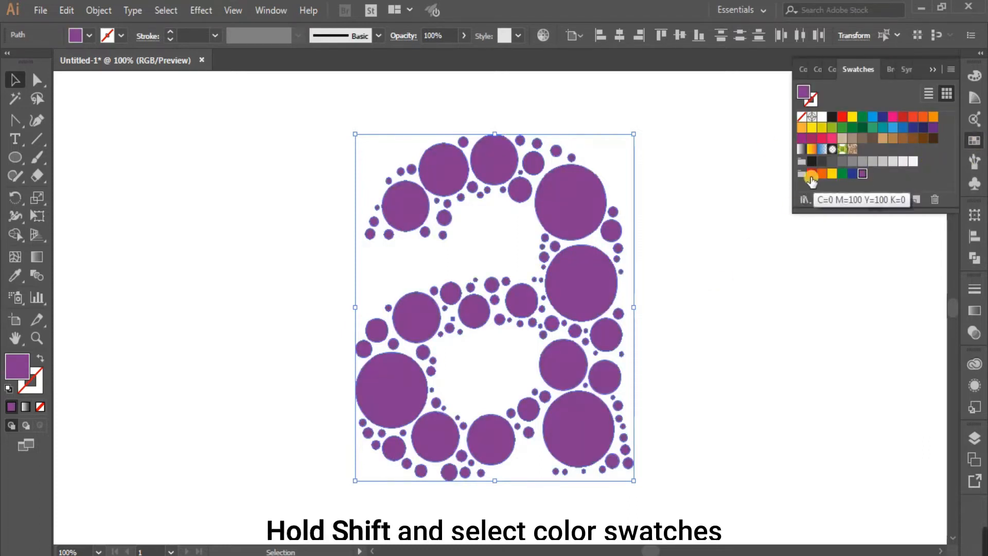
{"action": "left_click", "coordinate": [813, 178], "text": "shift"}
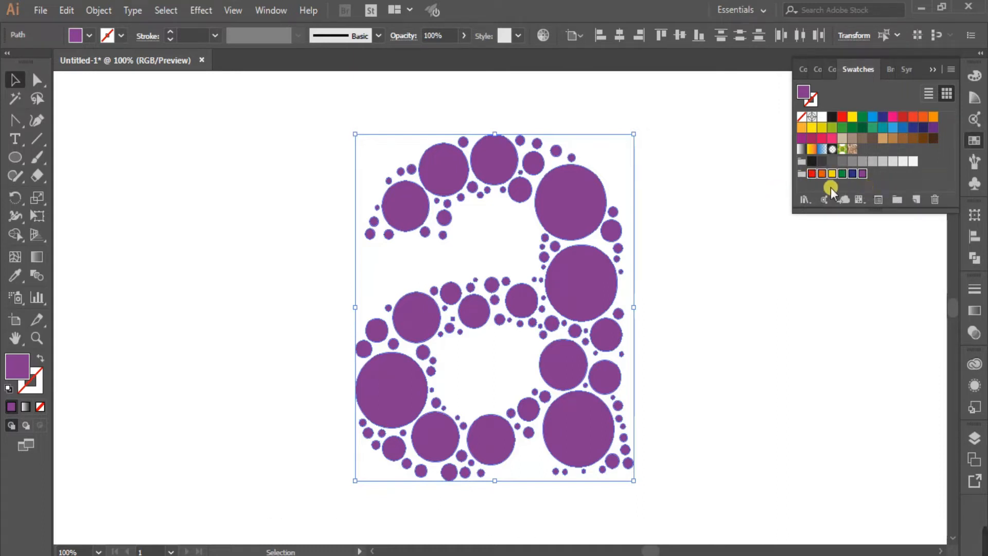
- Recolor the circles randomly from the selected swatches with the RandomSwatchesFill script, and deselect them
{"action": "left_click", "coordinate": [39, 10]}
{"action": "mouse_move", "coordinate": [208, 340]}
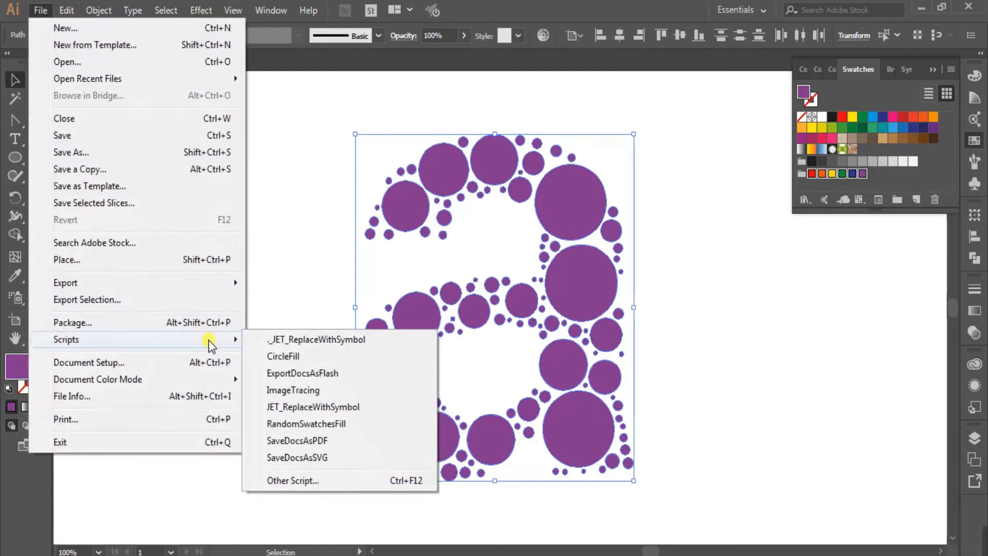
{"action": "left_click", "coordinate": [314, 423]}
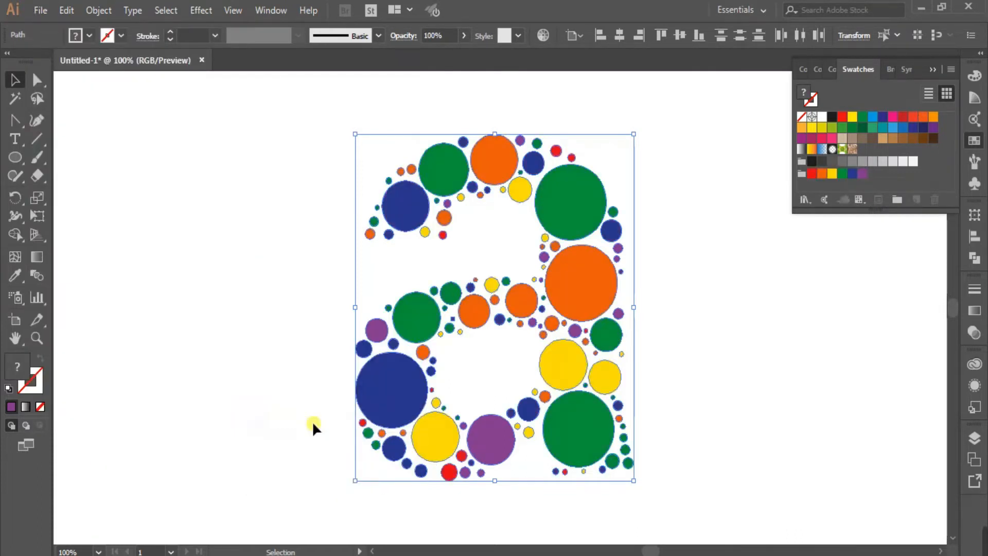
{"action": "left_click", "coordinate": [296, 192]}
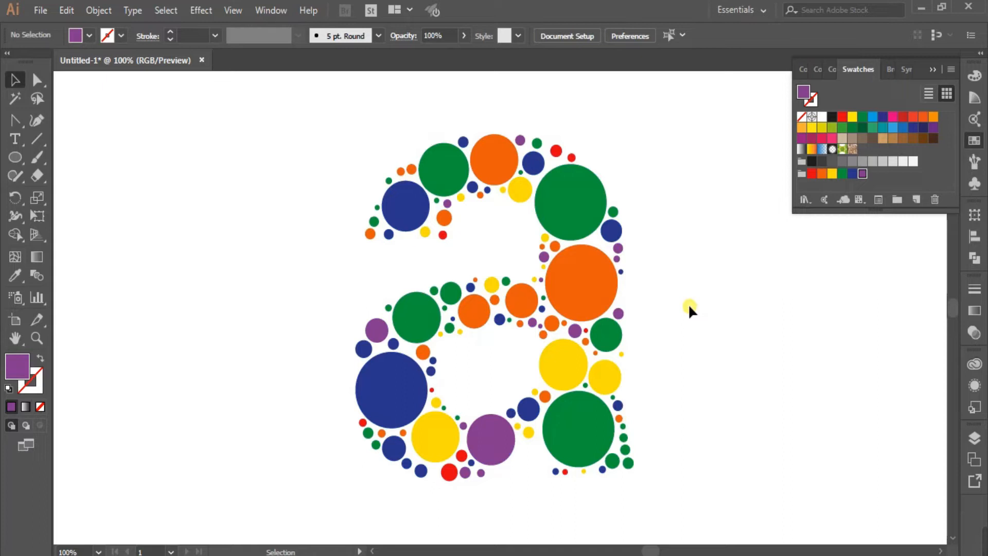
- Group all the multicoloured circles that form the letter
{"action": "scroll", "coordinate": [688, 303], "scroll_direction": "down", "scroll_amount": 1}
{"action": "scroll", "coordinate": [663, 325], "scroll_direction": "up", "scroll_amount": 1}
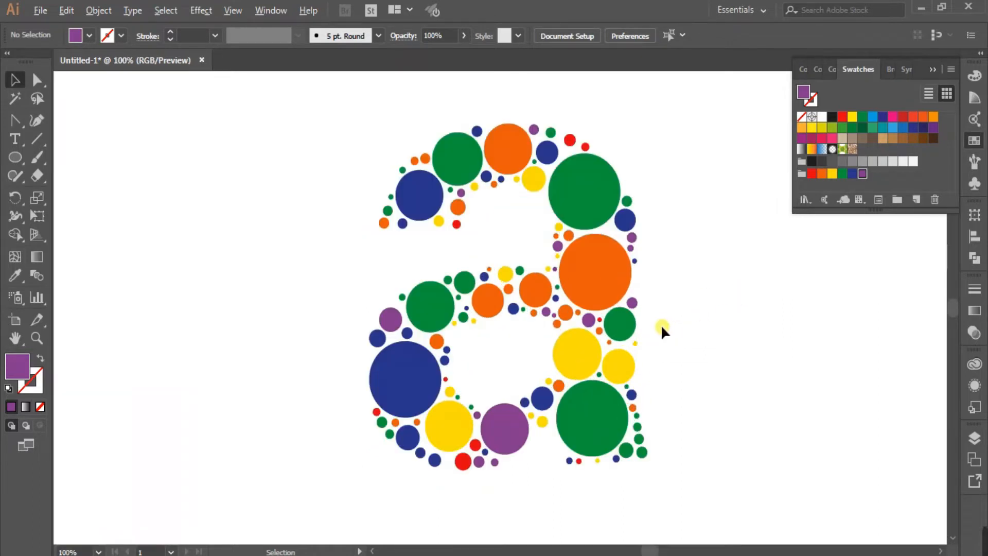
{"action": "left_click_drag", "start_coordinate": [325, 114], "coordinate": [766, 522]}
{"action": "key", "text": "a"}
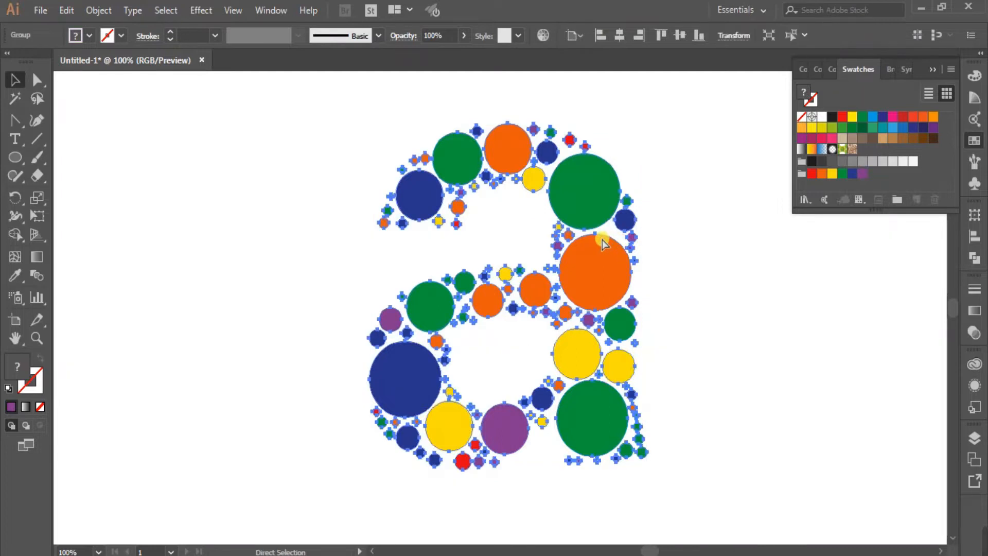
{"action": "key", "text": "v"}
- Move the black letter to the artboard's upper right corner and place the circle-filled letter directly below it
{"action": "scroll", "coordinate": [702, 332], "scroll_direction": "down", "scroll_amount": 1}
{"action": "left_click_drag", "start_coordinate": [767, 358], "coordinate": [556, 340]}
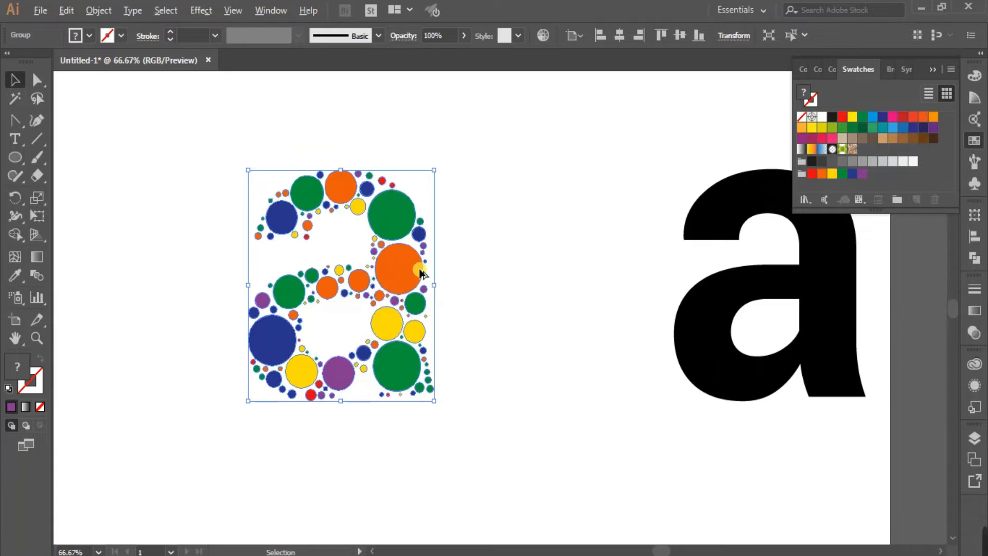
{"action": "scroll", "coordinate": [420, 273], "scroll_direction": "down", "scroll_amount": 1}
{"action": "left_click_drag", "start_coordinate": [504, 263], "coordinate": [574, 312]}
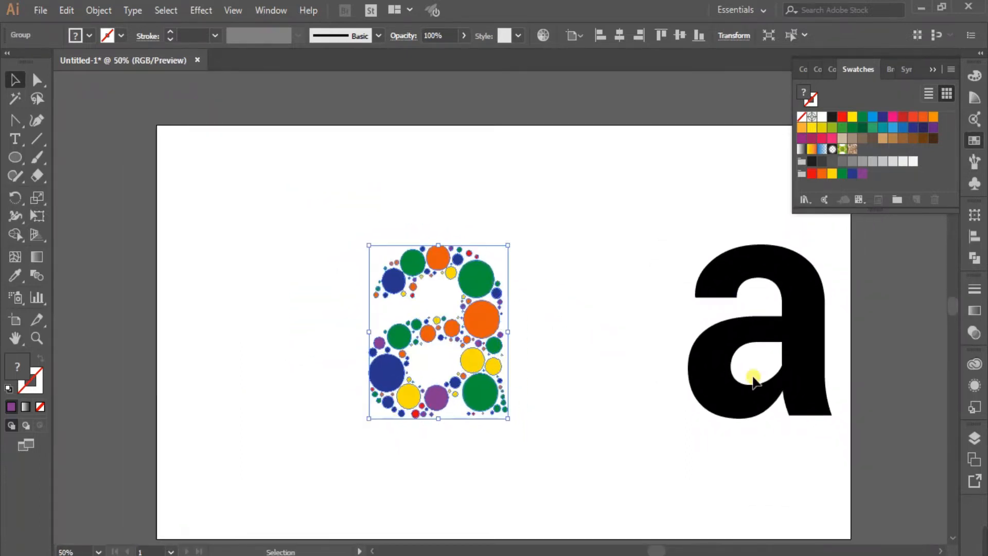
{"action": "left_click_drag", "start_coordinate": [773, 337], "coordinate": [771, 235]}
{"action": "left_click_drag", "start_coordinate": [478, 323], "coordinate": [792, 425]}
{"action": "left_click", "coordinate": [628, 284]}
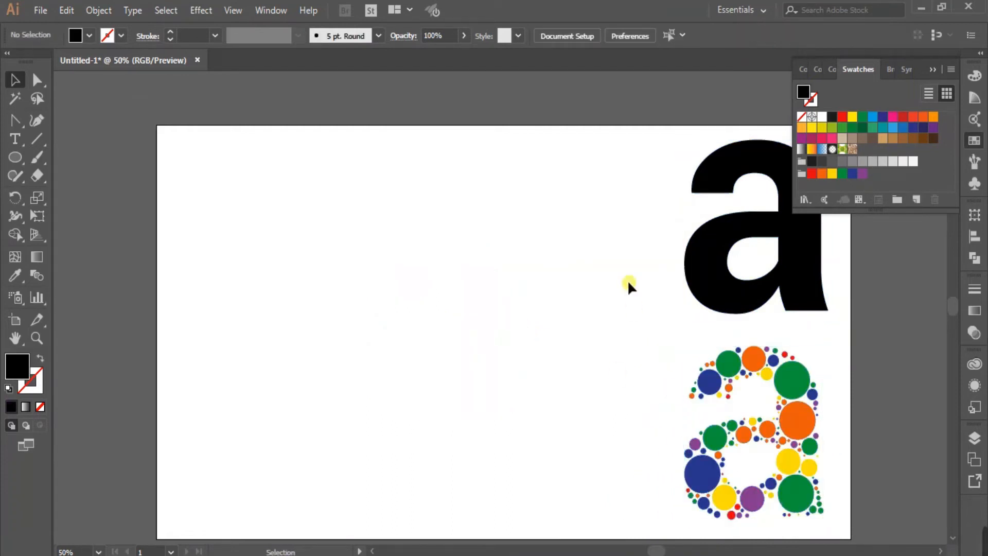
- Place a copy of the black letter near the middle of the artboard
{"action": "left_click", "coordinate": [712, 266]}
{"action": "left_click_drag", "start_coordinate": [712, 266], "coordinate": [404, 368]}
{"action": "left_click", "coordinate": [567, 317]}
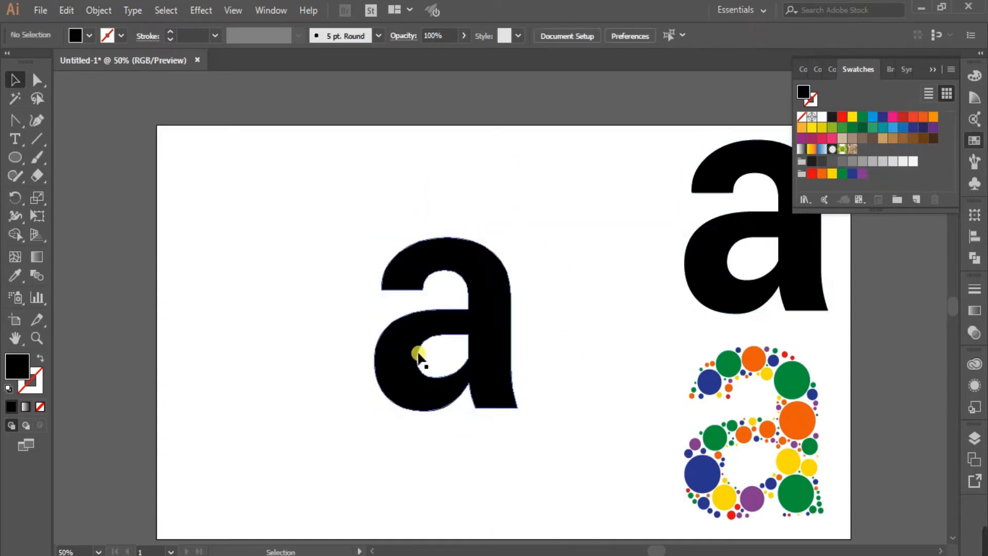
- Close the swatches and shift the copied black letter toward the right, leaving empty space beside it
{"action": "scroll", "coordinate": [420, 350], "scroll_direction": "up", "scroll_amount": 1}
{"action": "left_click", "coordinate": [933, 69]}
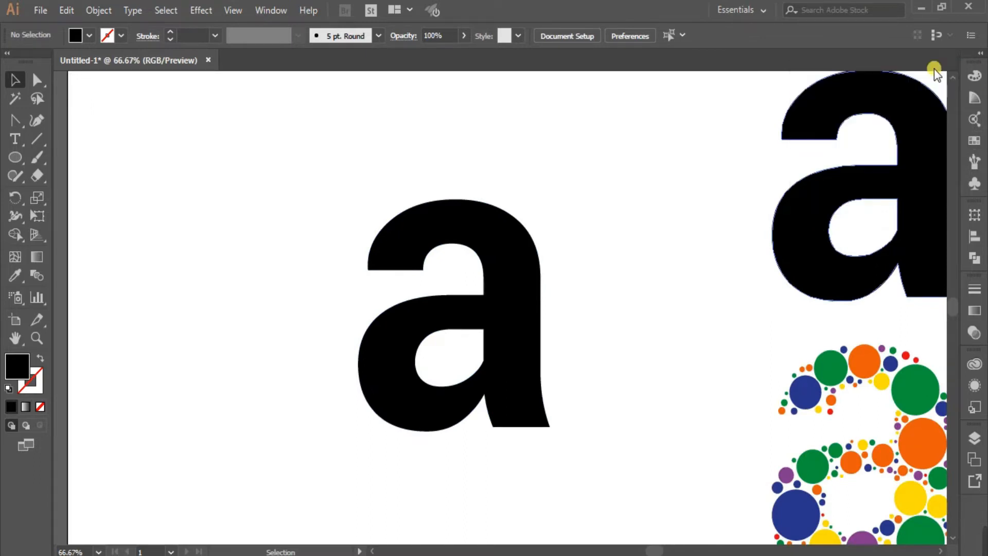
{"action": "left_click_drag", "start_coordinate": [580, 315], "coordinate": [693, 321]}
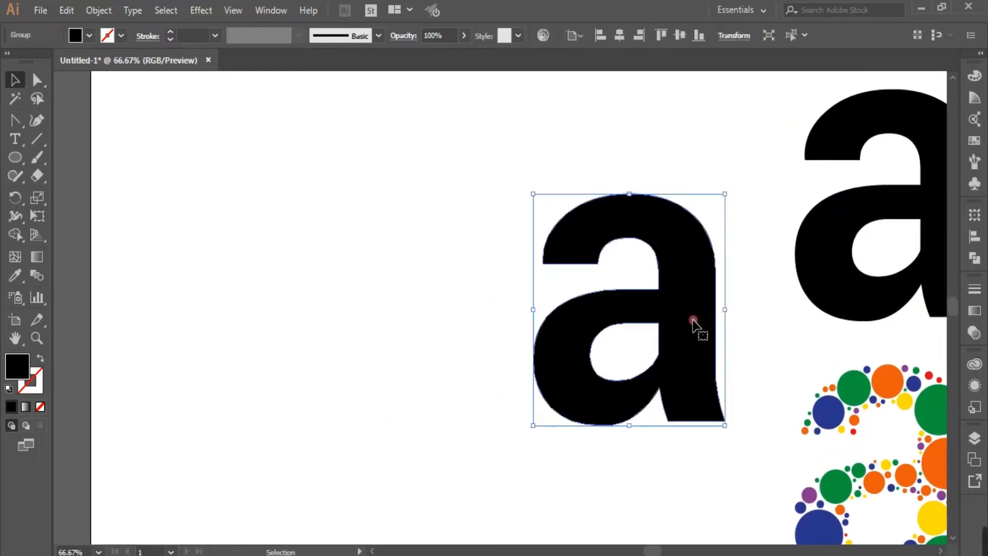
{"action": "scroll", "coordinate": [347, 236], "scroll_direction": "up", "scroll_amount": 1}
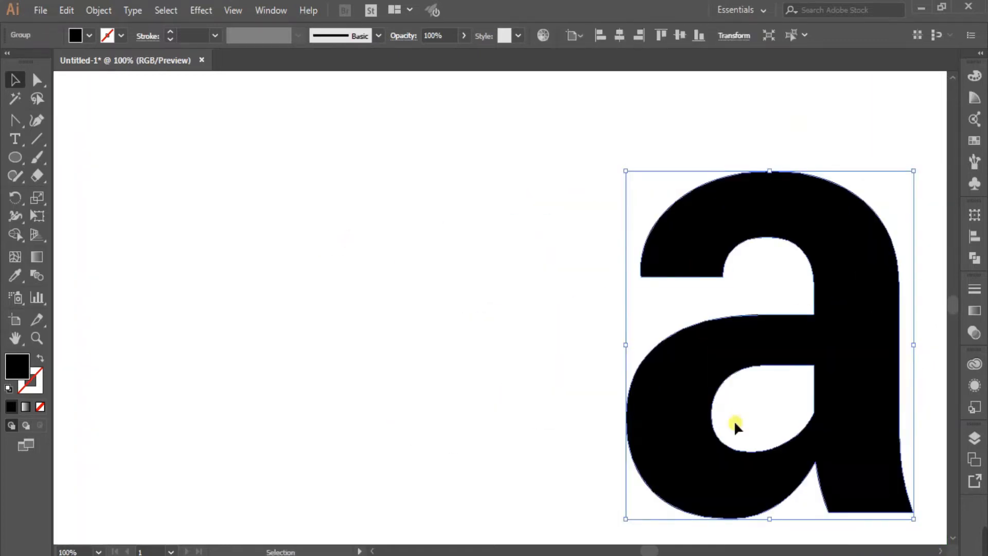
{"action": "left_click", "coordinate": [183, 160]}
- Draw a circle with the Ellipse tool in the empty space to the left of the copied letter
{"action": "left_click_drag", "start_coordinate": [15, 157], "coordinate": [85, 190]}
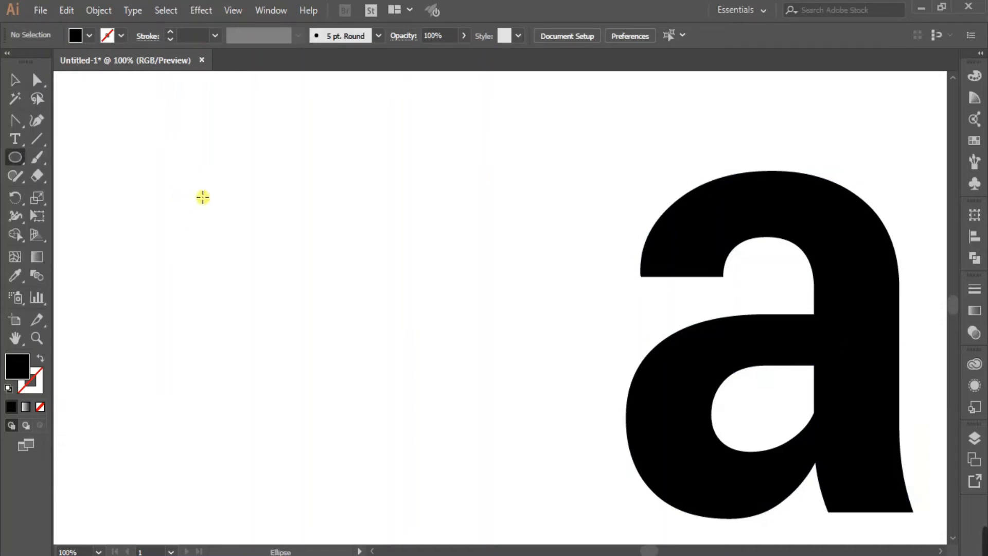
{"action": "left_click_drag", "start_coordinate": [202, 197], "coordinate": [271, 288]}
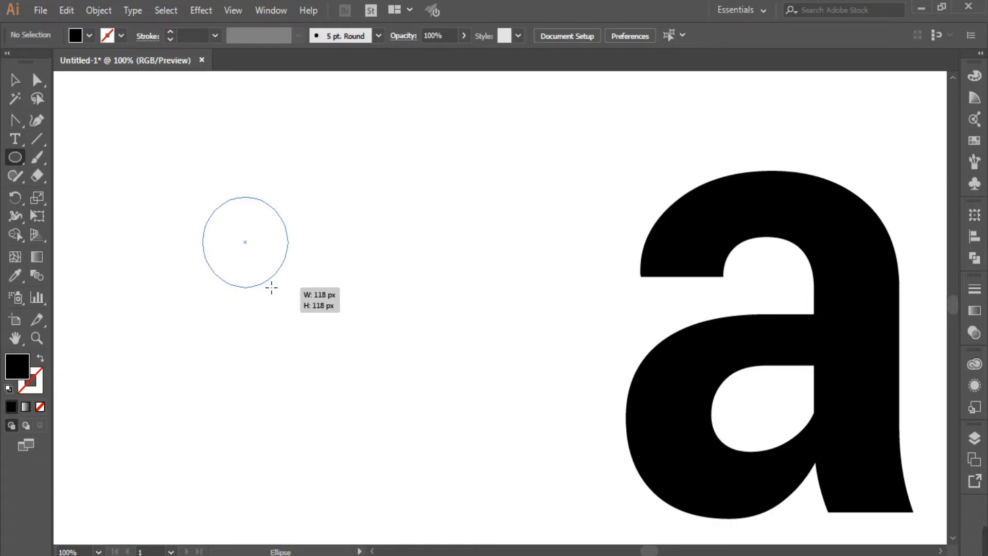
{"action": "left_click_drag", "start_coordinate": [272, 288], "coordinate": [299, 316]}
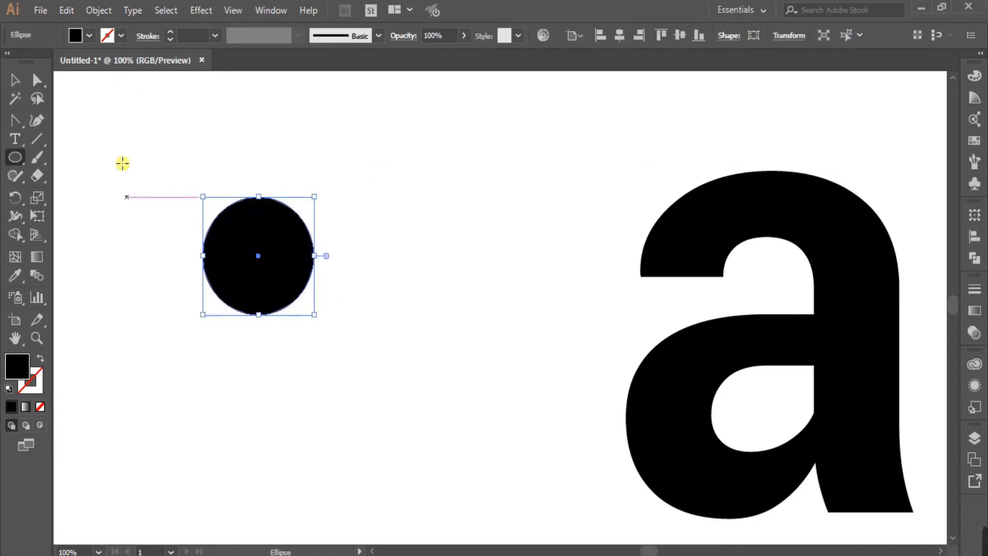
- Swap the circle's fill and stroke so it has a black outline without fill, and set the stroke to 10 pt
{"action": "left_click", "coordinate": [42, 362]}
{"action": "left_click", "coordinate": [215, 36]}
{"action": "left_click", "coordinate": [240, 254]}
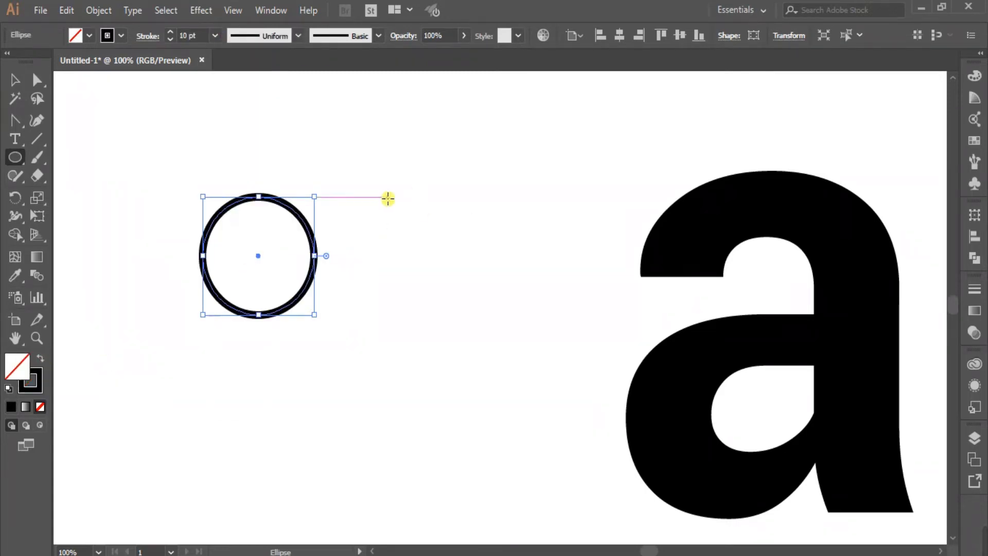
- Copy the outlined circle, paste it in place, and scale the copy down from its centre to form an inner ring
{"action": "left_click", "coordinate": [17, 80]}
{"action": "left_click", "coordinate": [388, 162]}
{"action": "left_click", "coordinate": [304, 216]}
{"action": "left_click", "coordinate": [51, 6]}
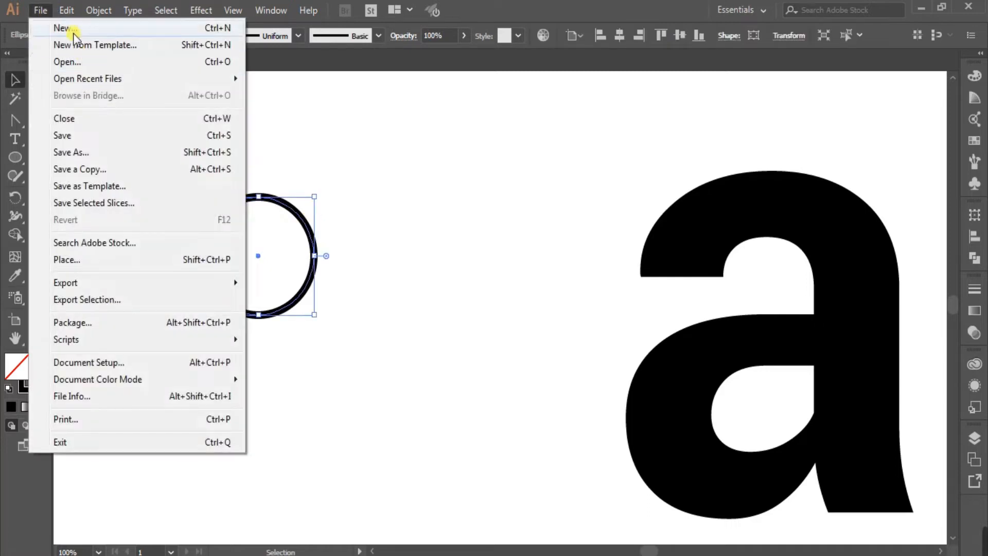
{"action": "mouse_move", "coordinate": [67, 10]}
{"action": "left_click", "coordinate": [97, 87]}
{"action": "left_click", "coordinate": [67, 11]}
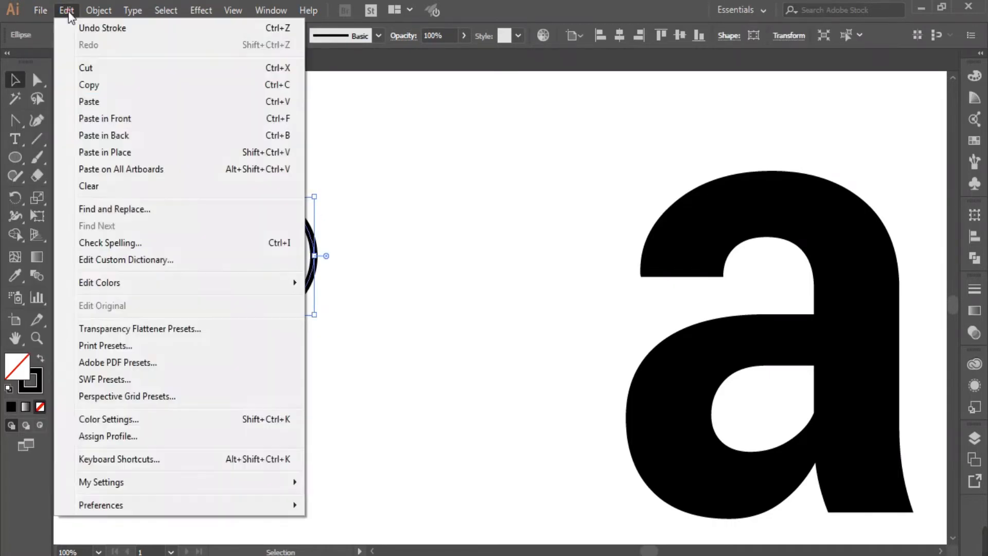
{"action": "left_click", "coordinate": [125, 154]}
{"action": "left_click_drag", "start_coordinate": [314, 314], "coordinate": [289, 291]}
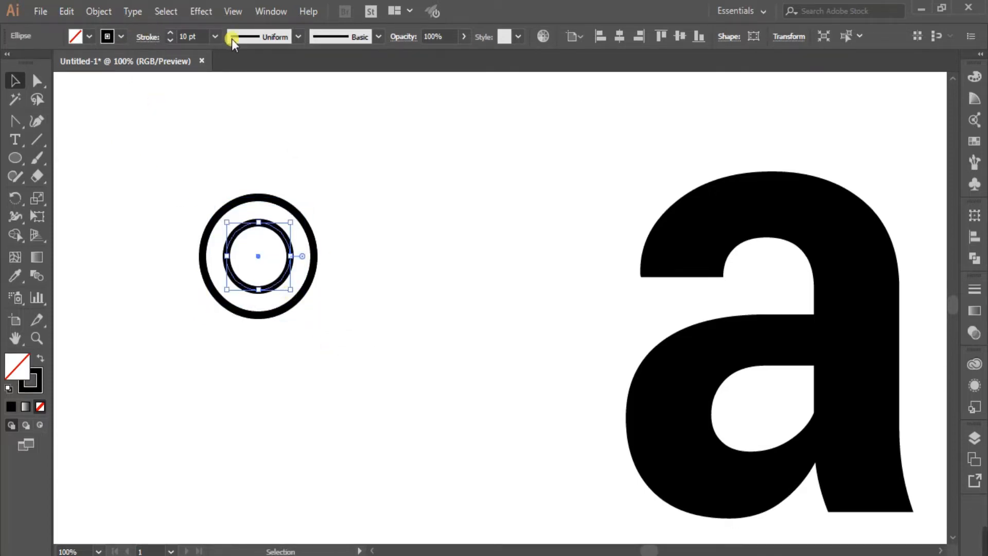
- Set the inner ring's stroke to 20 pt and enlarge the ring slightly, leaving a narrow gap inside the outer ring
{"action": "left_click", "coordinate": [217, 37]}
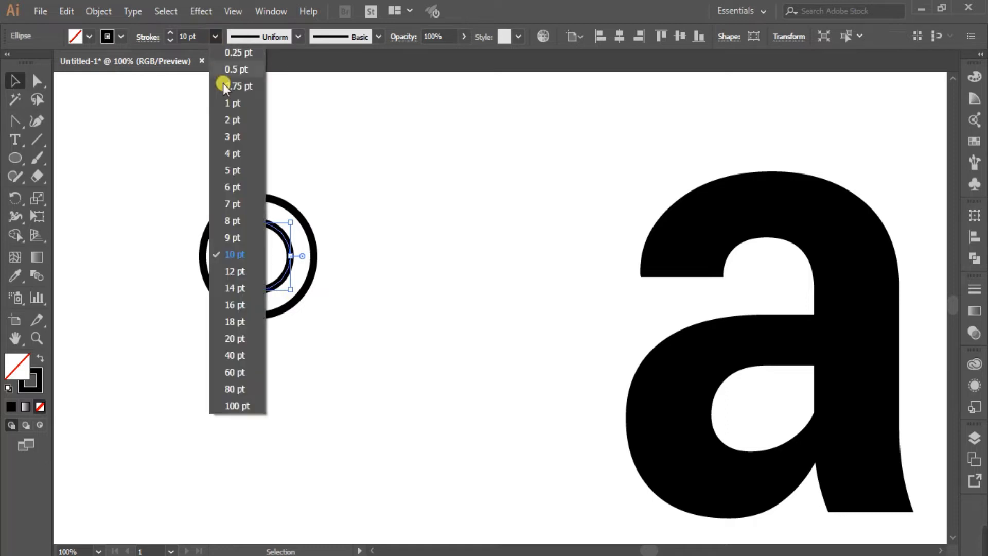
{"action": "left_click", "coordinate": [247, 338]}
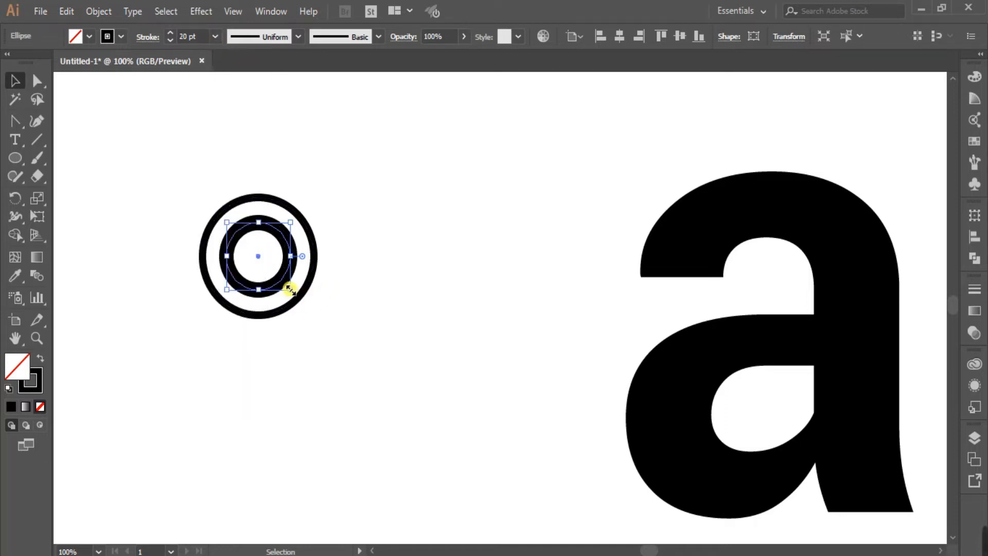
{"action": "mouse_move", "coordinate": [290, 289]}
{"action": "left_mouse_down"}
{"action": "mouse_move", "coordinate": [281, 279]}
{"action": "mouse_move", "coordinate": [298, 297]}
{"action": "left_mouse_up"}
{"action": "left_click", "coordinate": [381, 254]}
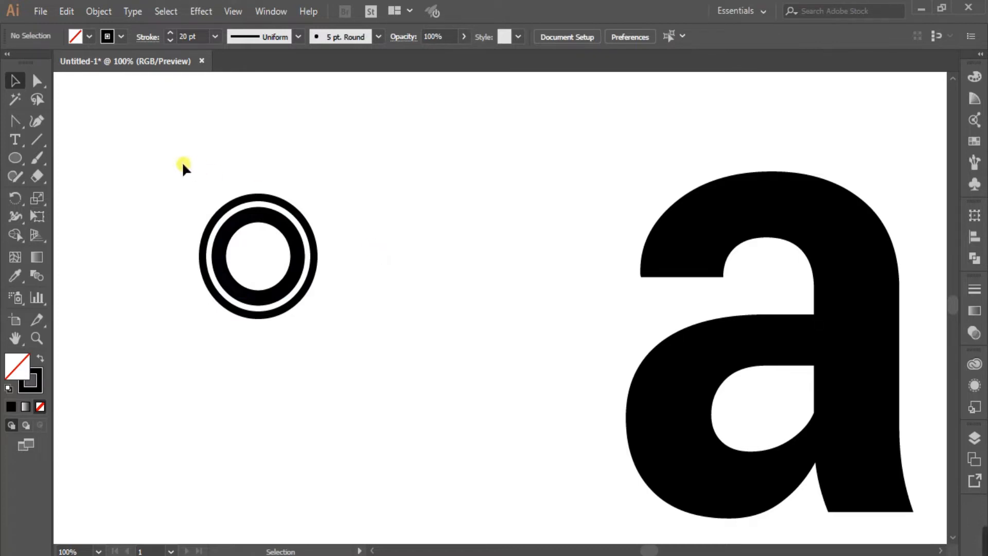
- Move both concentric rings together to the upper-left corner of the artboard area, away from the letter
{"action": "left_click_drag", "start_coordinate": [183, 161], "coordinate": [338, 335]}
{"action": "left_click_drag", "start_coordinate": [297, 266], "coordinate": [173, 158]}
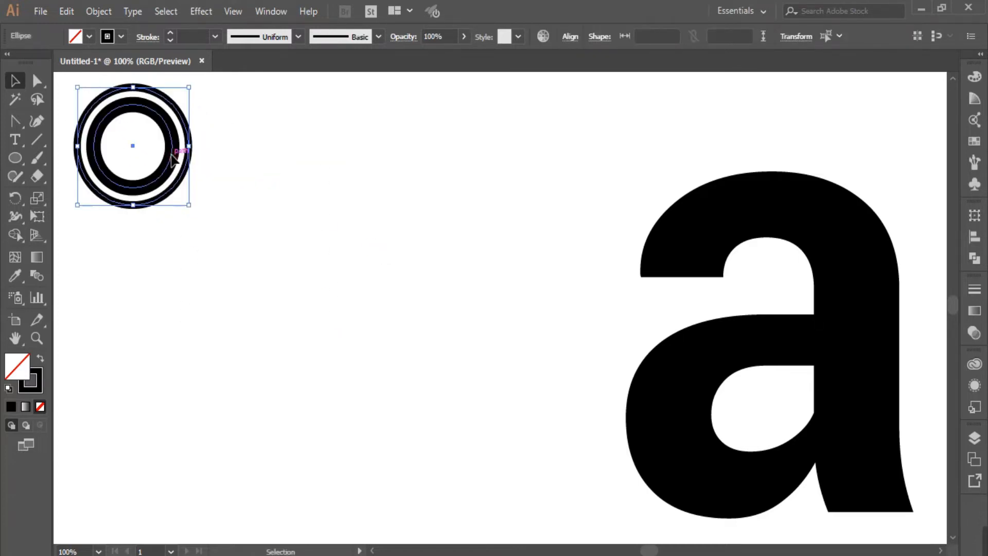
{"action": "left_click", "coordinate": [266, 297]}
- Draw another outlined circle in the empty space between the double ring and the black letter
{"action": "left_click", "coordinate": [14, 159]}
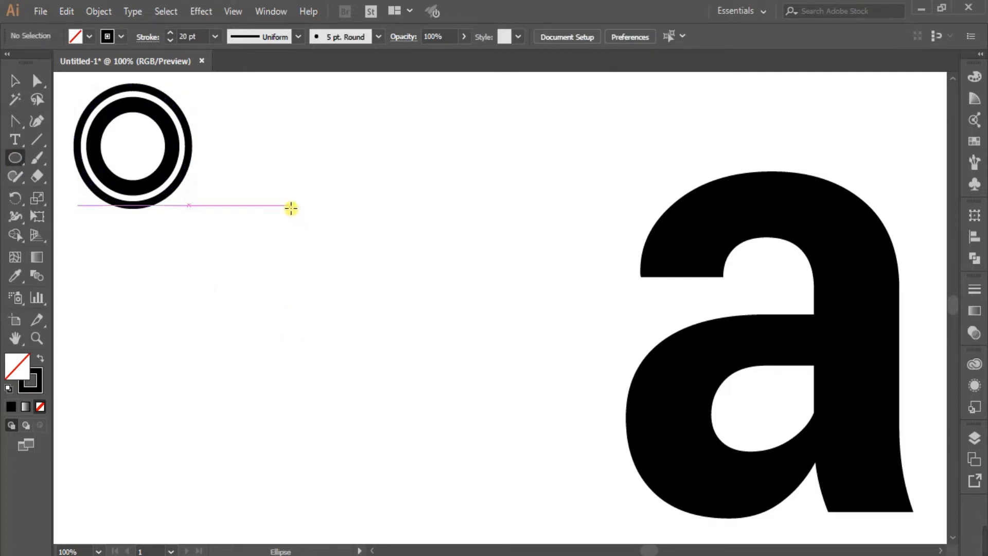
{"action": "left_click_drag", "start_coordinate": [301, 173], "coordinate": [382, 288]}
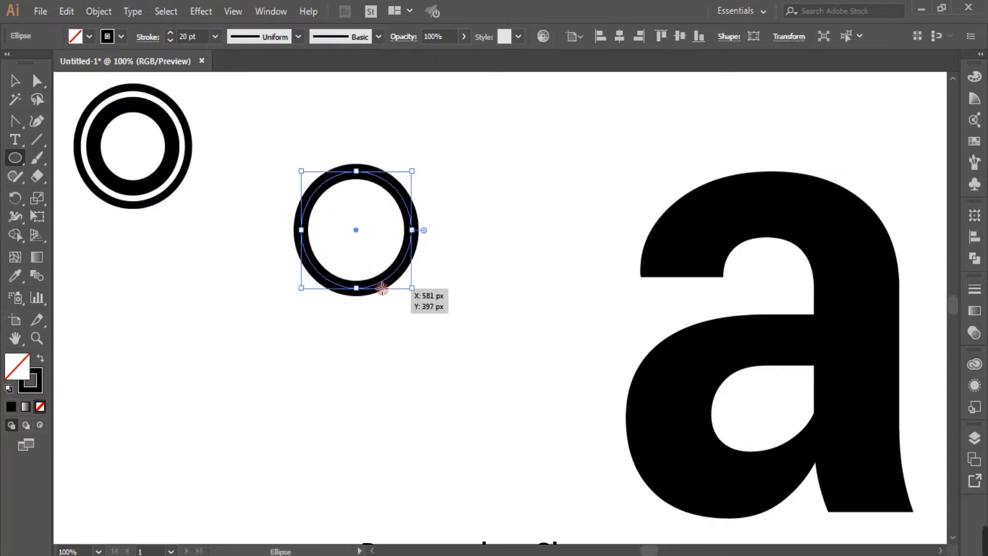
{"action": "left_click", "coordinate": [15, 81]}
- Reduce the new circle's stroke to 10 pt and move the circle slightly lower in the empty space
{"action": "left_click", "coordinate": [169, 40]}
{"action": "left_click", "coordinate": [168, 40]}
{"action": "left_click", "coordinate": [168, 40]}
{"action": "left_click", "coordinate": [168, 40]}
{"action": "left_click", "coordinate": [168, 40]}
{"action": "left_click", "coordinate": [169, 40]}
{"action": "left_click", "coordinate": [168, 40]}
{"action": "left_click", "coordinate": [168, 40]}
{"action": "left_click", "coordinate": [168, 40]}
{"action": "left_click", "coordinate": [168, 40]}
{"action": "left_click_drag", "start_coordinate": [310, 202], "coordinate": [290, 258]}
{"action": "left_click", "coordinate": [462, 268]}
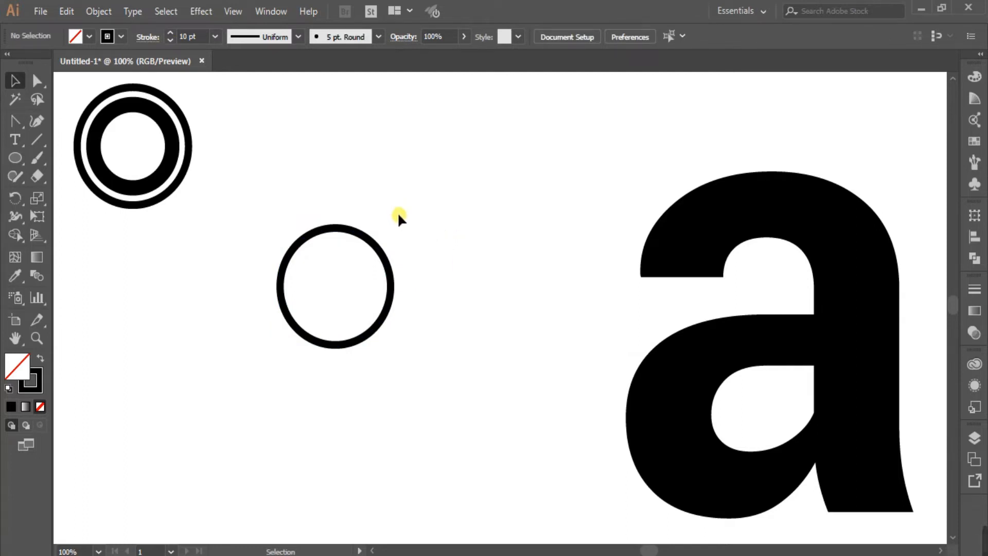
- Draw a solid black circle about 241 px wide without stroke, and place a partly overlapping copy horizontally beside it
{"action": "left_click", "coordinate": [16, 160]}
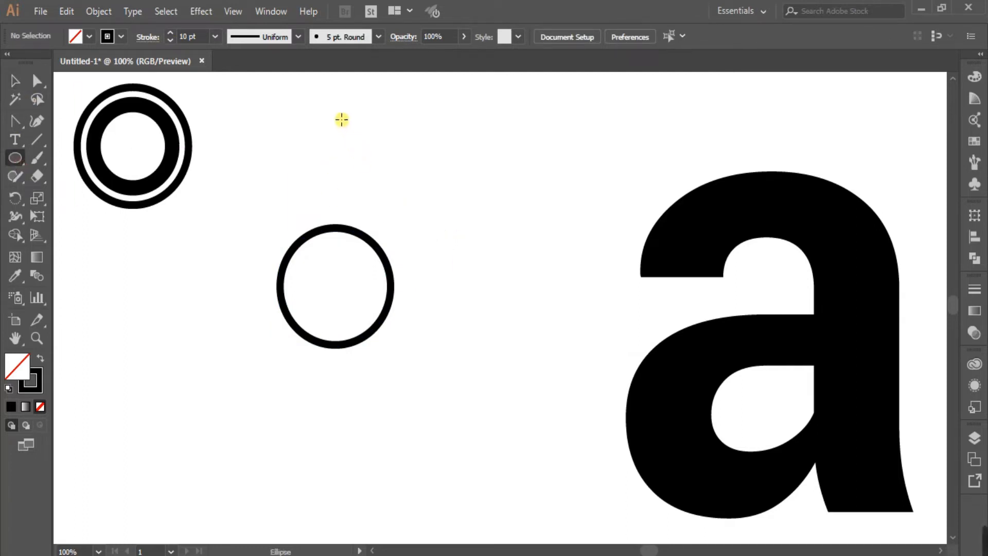
{"action": "left_click_drag", "start_coordinate": [327, 104], "coordinate": [500, 263]}
{"action": "left_click", "coordinate": [40, 357]}
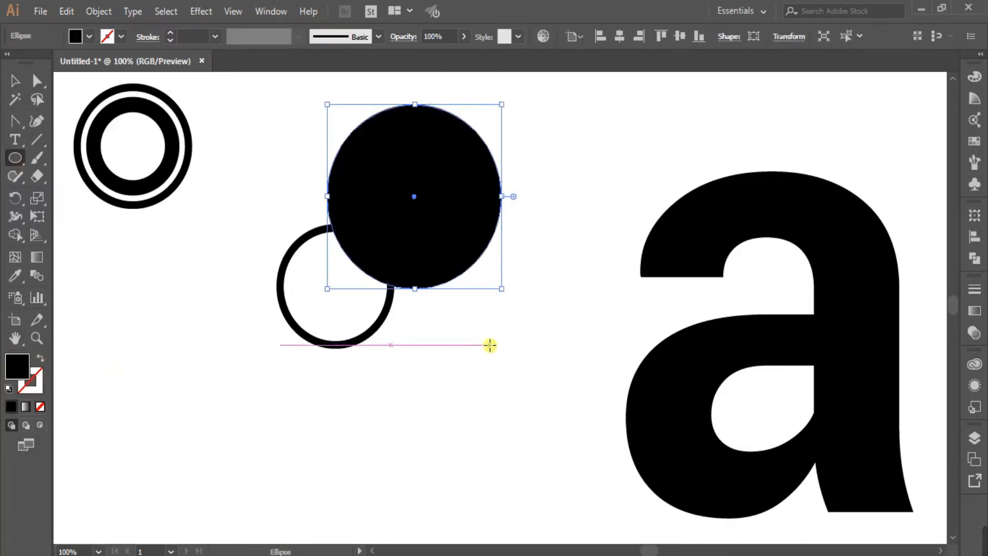
{"action": "left_click", "coordinate": [16, 78]}
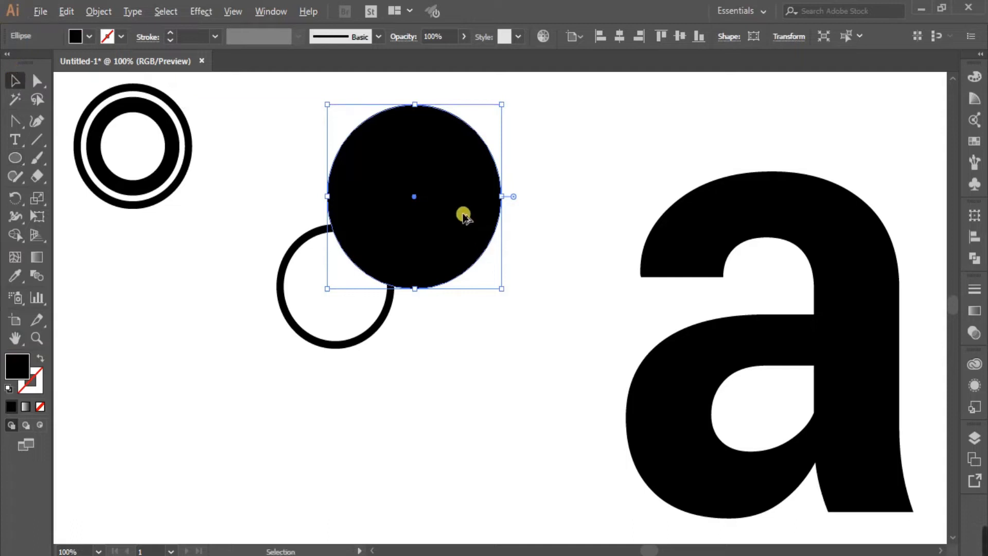
{"action": "left_click_drag", "start_coordinate": [466, 220], "coordinate": [598, 231]}
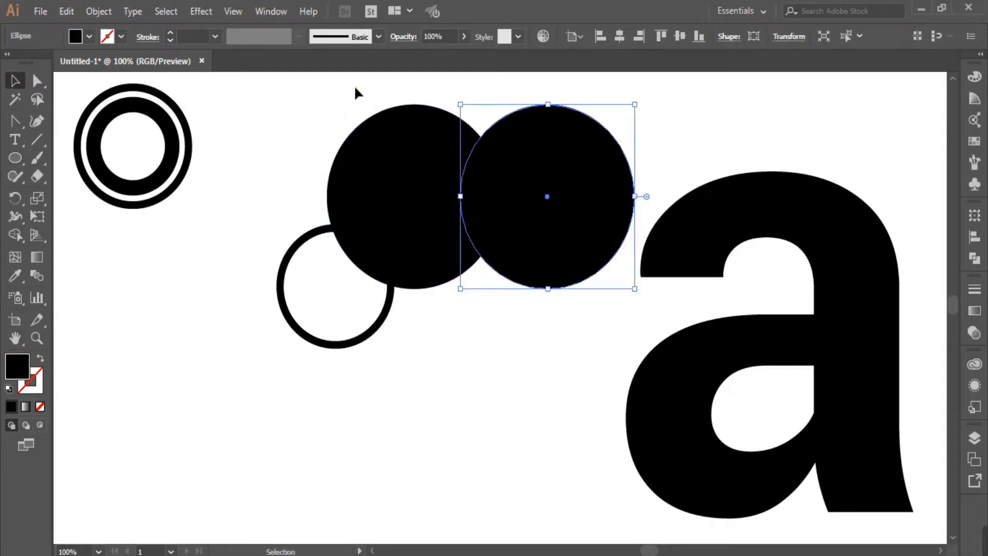
- Intersect the two overlapping black circles with Pathfinder, keeping only the leaf-shaped overlap
{"action": "left_click_drag", "start_coordinate": [358, 93], "coordinate": [551, 198]}
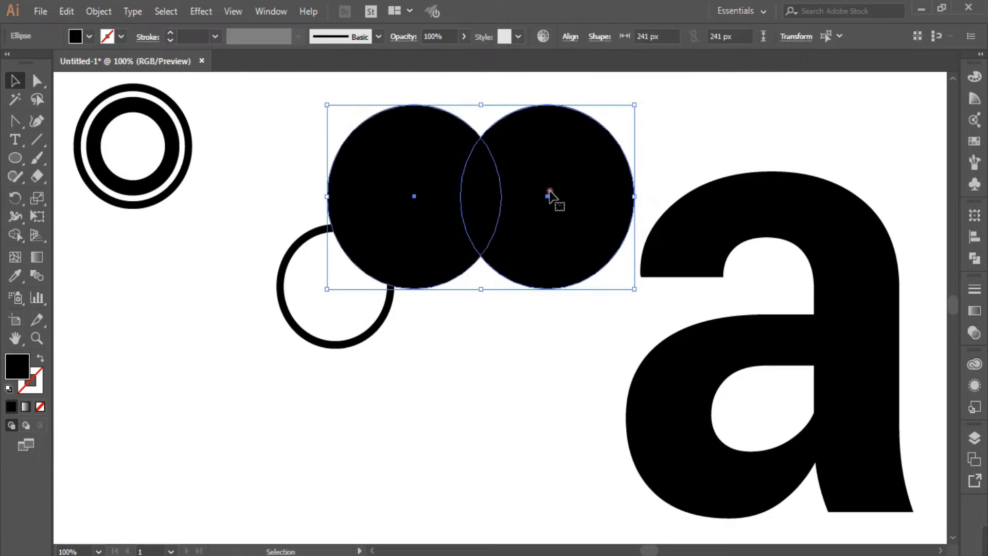
{"action": "left_click", "coordinate": [974, 256]}
{"action": "left_click", "coordinate": [859, 248]}
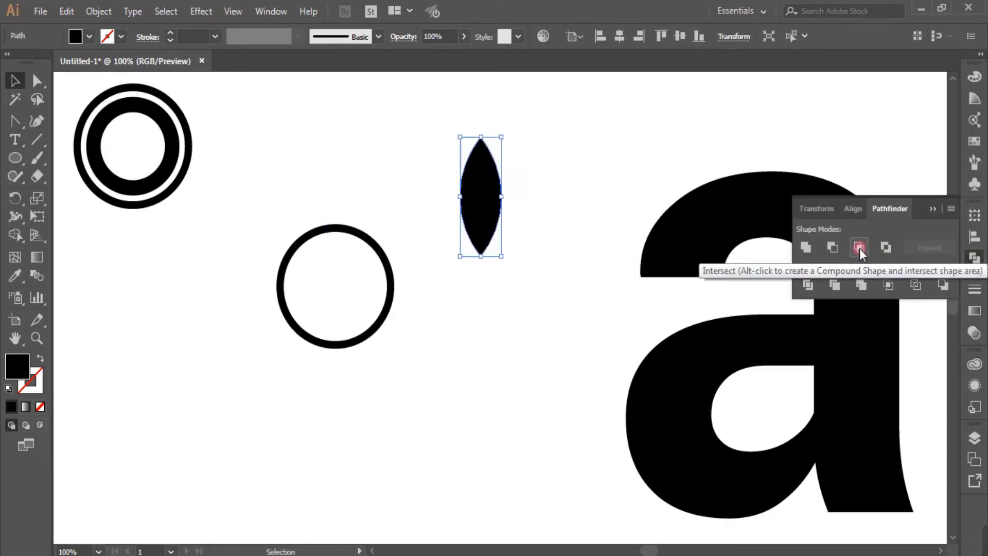
{"action": "left_click", "coordinate": [932, 208]}
- Reshape the leaf's anchor points into a petal with a rounded upper end and a pointed lower end
{"action": "left_click", "coordinate": [15, 121]}
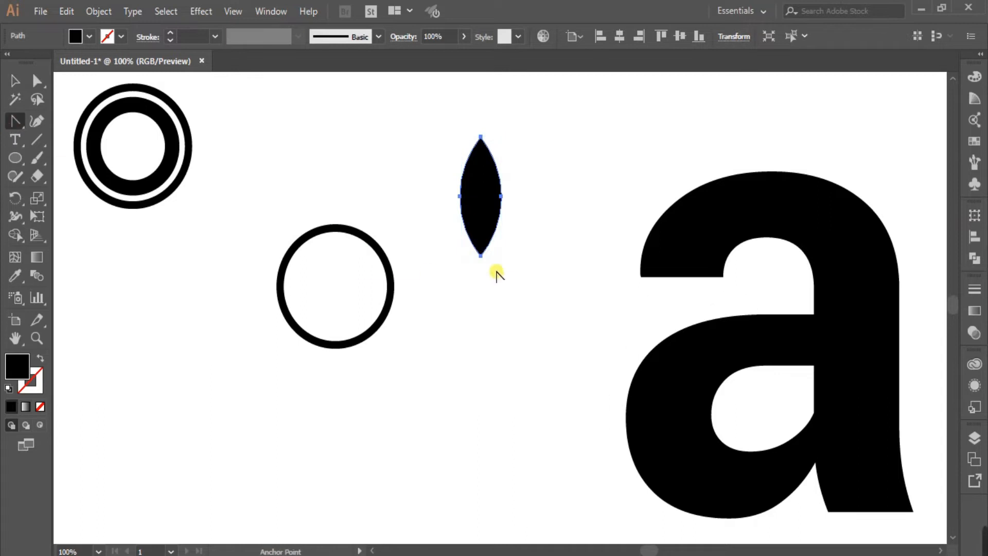
{"action": "left_click", "coordinate": [480, 256]}
{"action": "left_click", "coordinate": [36, 87]}
{"action": "left_click", "coordinate": [476, 151]}
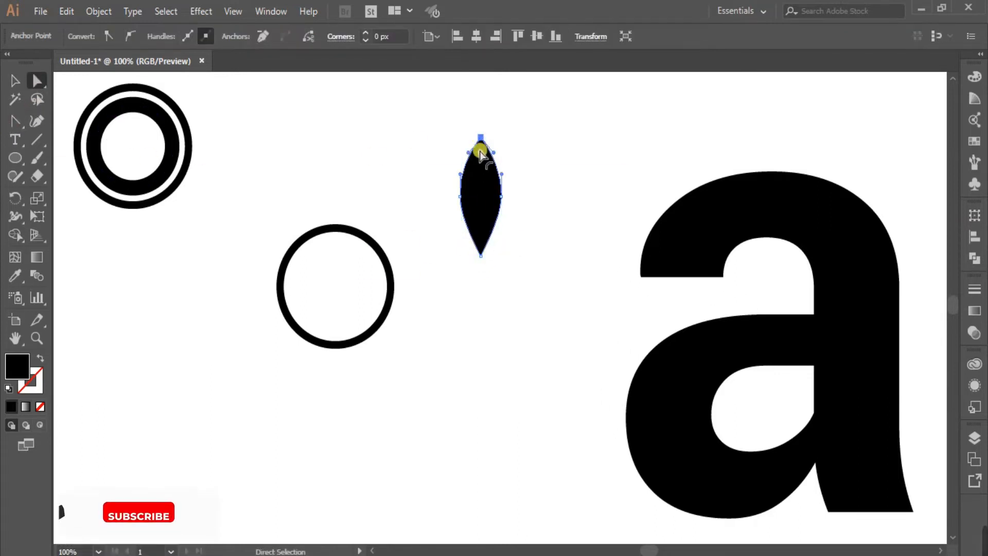
- Scale down the petal and place it in the upper half of the outlined circle, with its tip toward the centre
{"action": "left_click_drag", "start_coordinate": [482, 173], "coordinate": [340, 262]}
{"action": "left_click", "coordinate": [535, 186]}
{"action": "left_click", "coordinate": [474, 209]}
{"action": "left_click", "coordinate": [15, 81]}
{"action": "left_click", "coordinate": [459, 224]}
{"action": "left_click", "coordinate": [330, 263]}
{"action": "left_click", "coordinate": [439, 232]}
{"action": "left_click", "coordinate": [338, 260]}
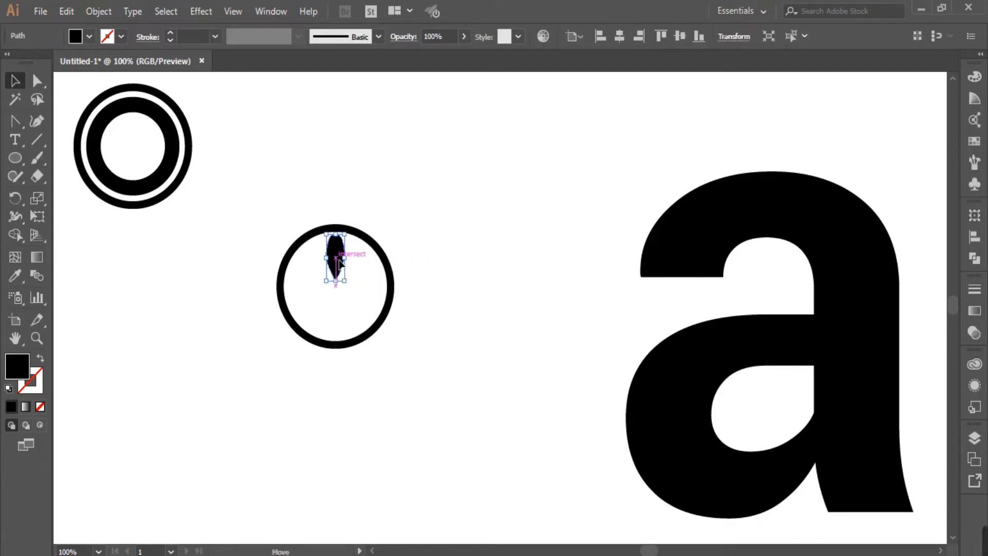
{"action": "left_click", "coordinate": [430, 251]}
- Rotate copies of the petal by 60° around the circle's centre to complete a six-petal flower
{"action": "left_click", "coordinate": [337, 259]}
{"action": "key", "text": "r"}
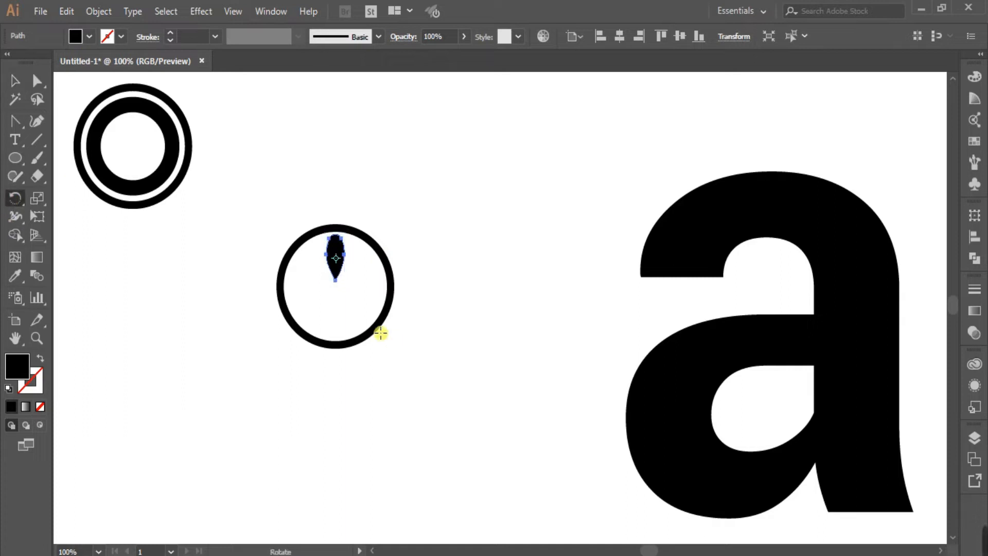
{"action": "left_click", "coordinate": [336, 285], "text": "alt"}
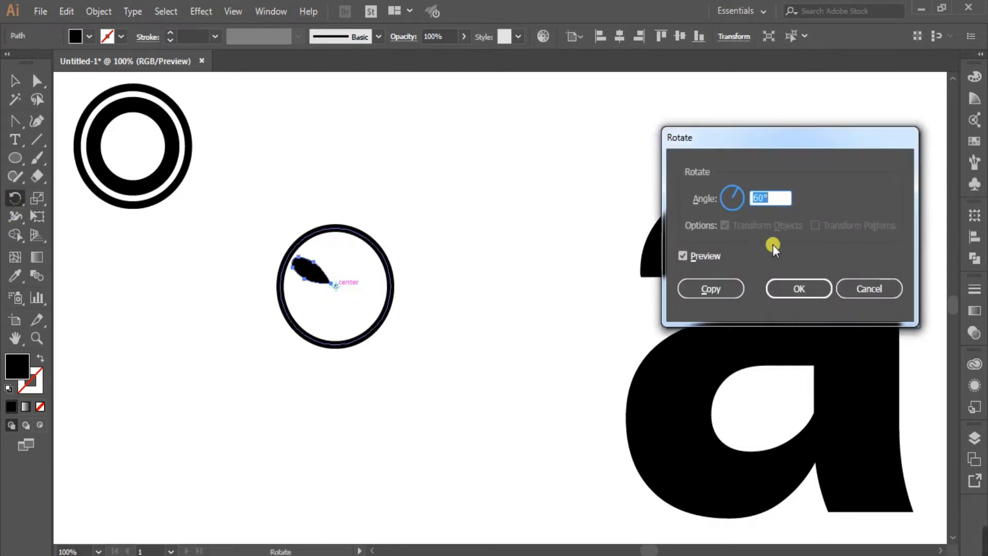
{"action": "left_click", "coordinate": [706, 289]}
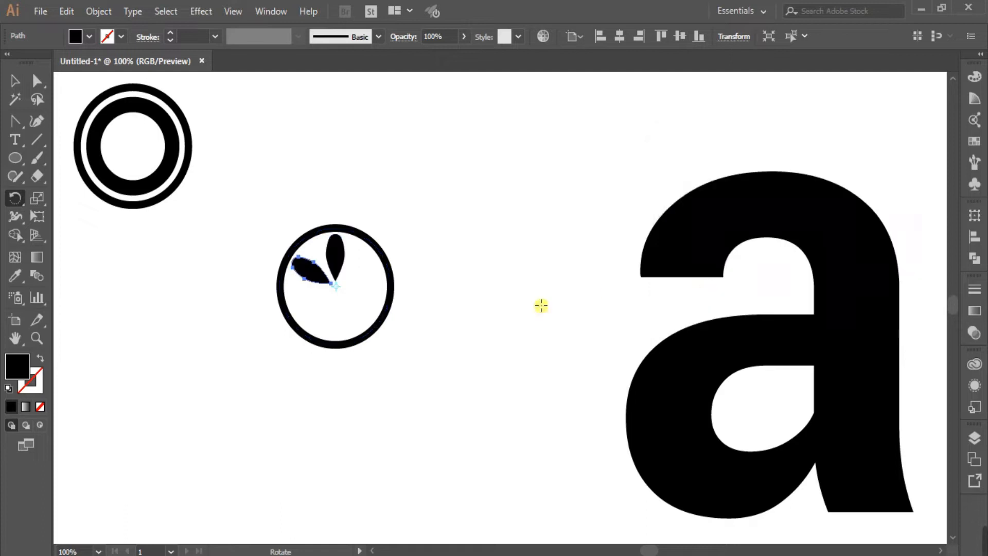
{"action": "key", "text": "ctrl+d"}
{"action": "key", "text": "ctrl+d"}
{"action": "key", "text": "ctrl+d"}
{"action": "key", "text": "ctrl+d"}
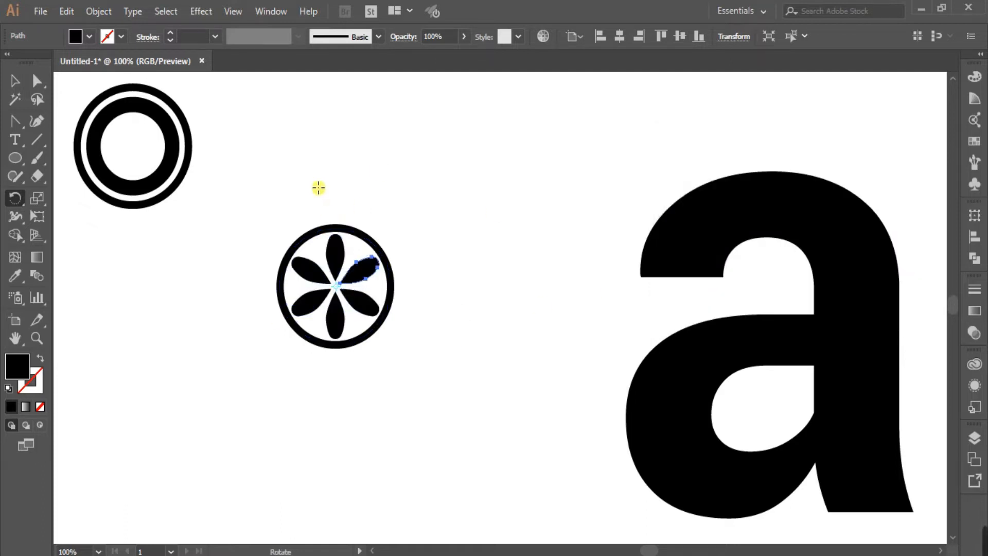
{"action": "left_click", "coordinate": [15, 80]}
{"action": "left_click", "coordinate": [277, 177]}
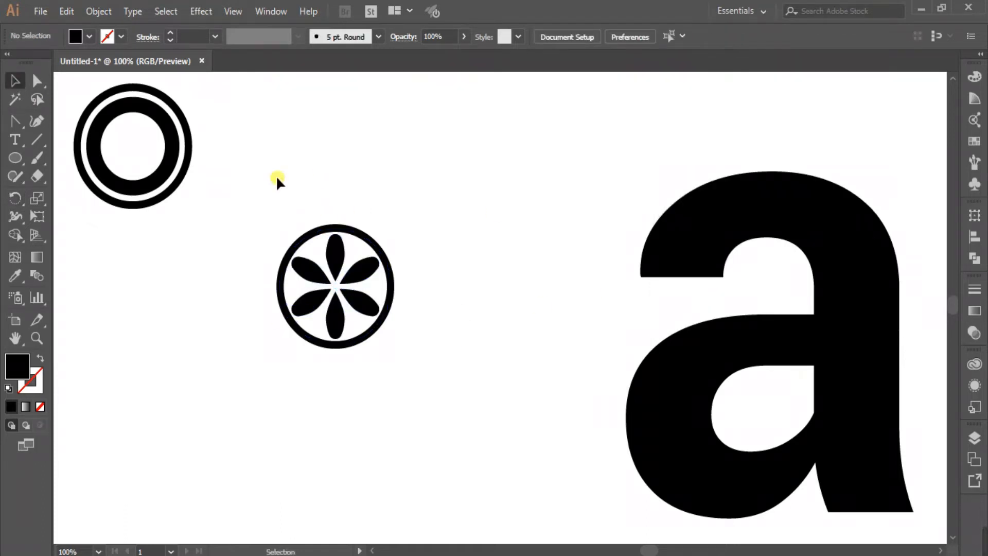
- Draw a small black circle and centre it on the flower where the six petals meet
{"action": "left_click", "coordinate": [14, 158]}
{"action": "left_click_drag", "start_coordinate": [307, 151], "coordinate": [351, 302]}
{"action": "key", "text": "v"}
{"action": "left_click", "coordinate": [438, 261]}
{"action": "left_click", "coordinate": [337, 290]}
{"action": "left_click", "coordinate": [445, 278]}
- Expand the fill and stroke of the flower and its ring, and combine the parts with Pathfinder
{"action": "left_click_drag", "start_coordinate": [249, 202], "coordinate": [419, 377]}
{"action": "left_click", "coordinate": [98, 12]}
{"action": "left_click", "coordinate": [182, 157]}
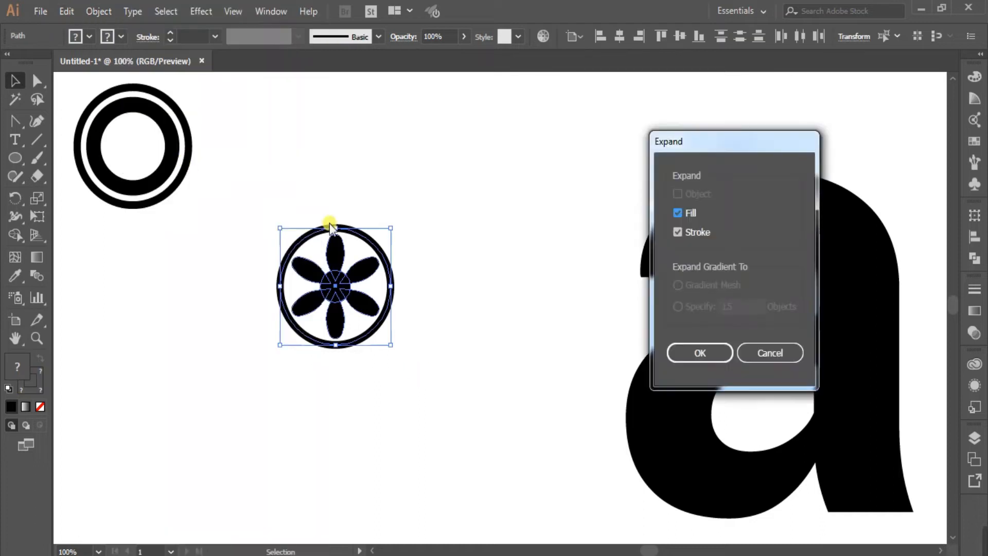
{"action": "key", "text": "Return"}
{"action": "left_click", "coordinate": [974, 258]}
{"action": "left_click", "coordinate": [862, 261]}
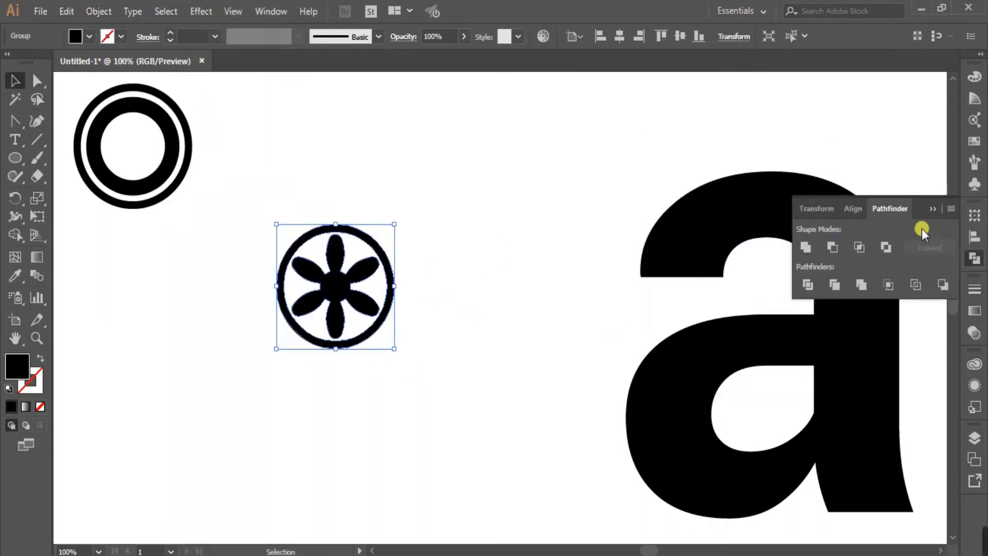
- Move the finished flower motif up beside the double ring
{"action": "left_click", "coordinate": [448, 242]}
{"action": "left_click_drag", "start_coordinate": [314, 264], "coordinate": [276, 164]}
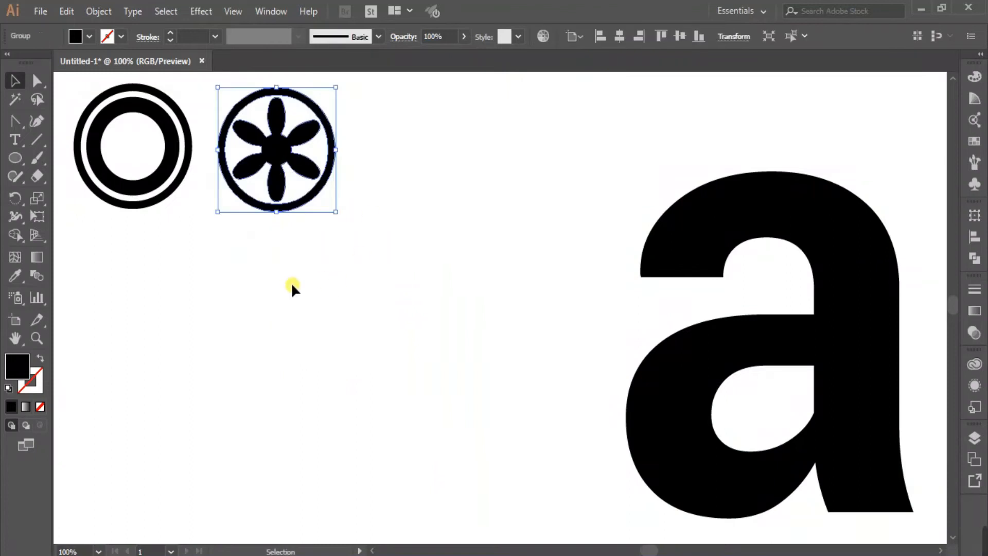
{"action": "left_click", "coordinate": [248, 320]}
- Expand the fill and stroke of the double ring
{"action": "left_click", "coordinate": [127, 148]}
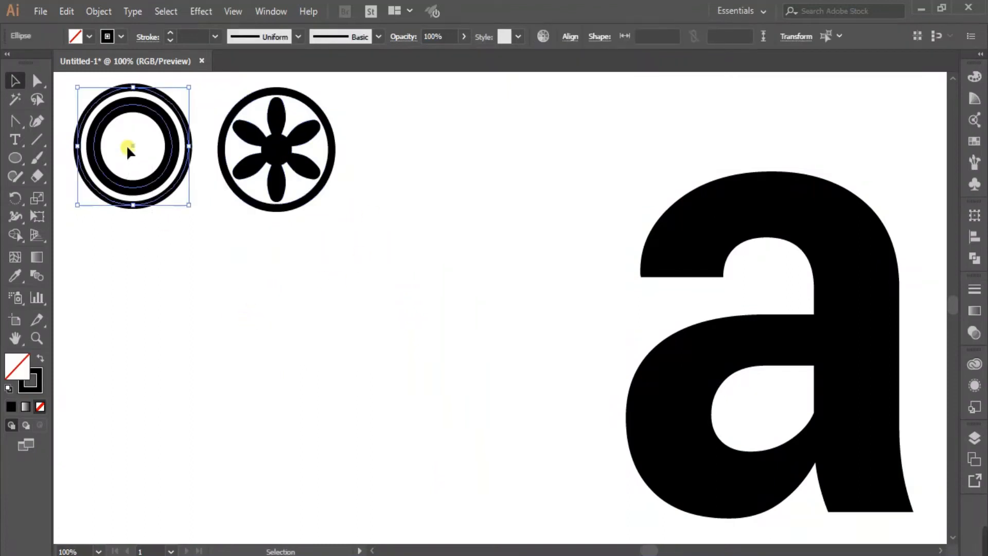
{"action": "left_click", "coordinate": [98, 12]}
{"action": "left_click", "coordinate": [137, 156]}
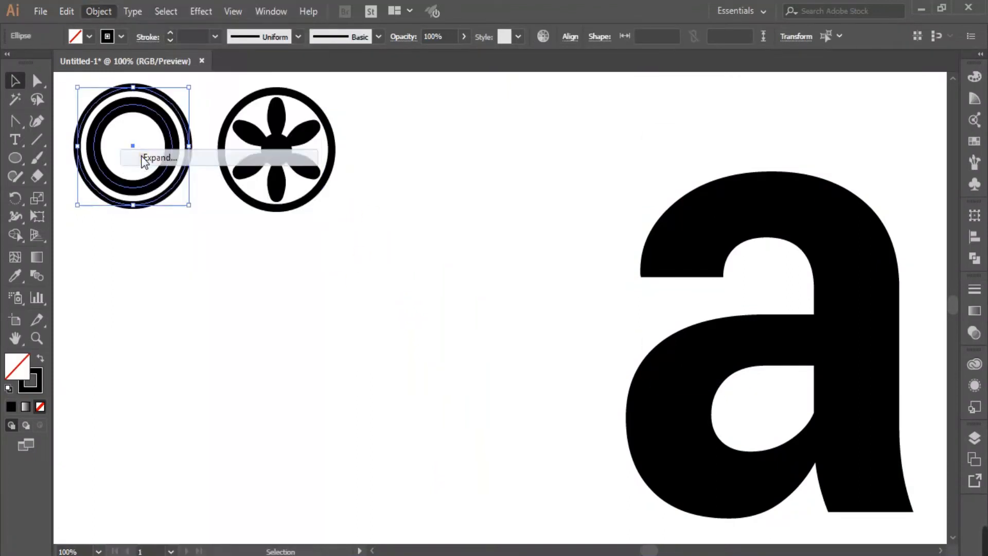
{"action": "left_click", "coordinate": [702, 353]}
{"action": "left_click", "coordinate": [351, 247]}
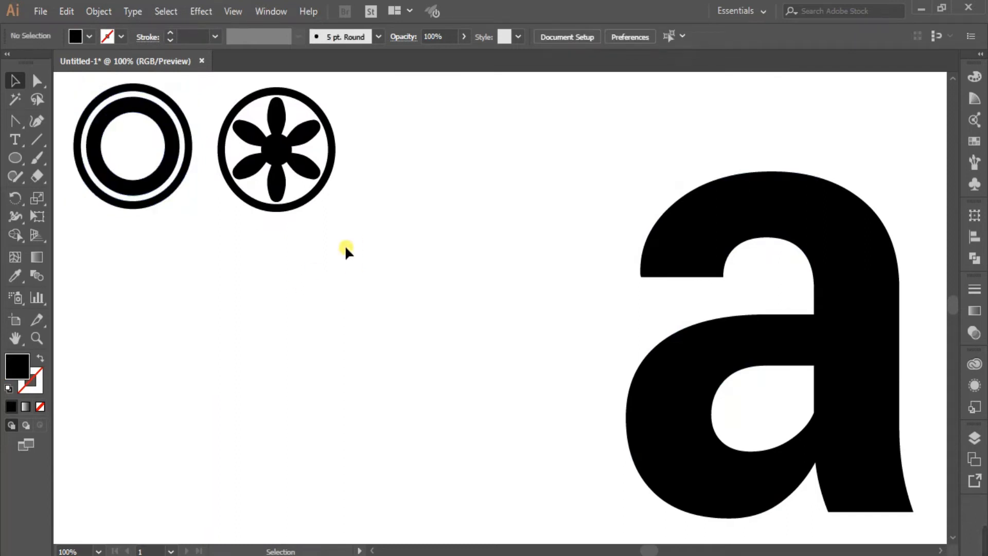
- Draw a solid black circle in the empty space below the two finished motifs
{"action": "key", "text": "l"}
{"action": "mouse_move", "coordinate": [167, 280]}
{"action": "left_mouse_down"}
{"action": "mouse_move", "coordinate": [287, 432]}
{"action": "mouse_move", "coordinate": [280, 423]}
{"action": "left_mouse_up"}
{"action": "left_click", "coordinate": [12, 83]}
{"action": "left_click", "coordinate": [369, 295]}
{"action": "left_click", "coordinate": [249, 382]}
{"action": "left_click", "coordinate": [377, 297]}
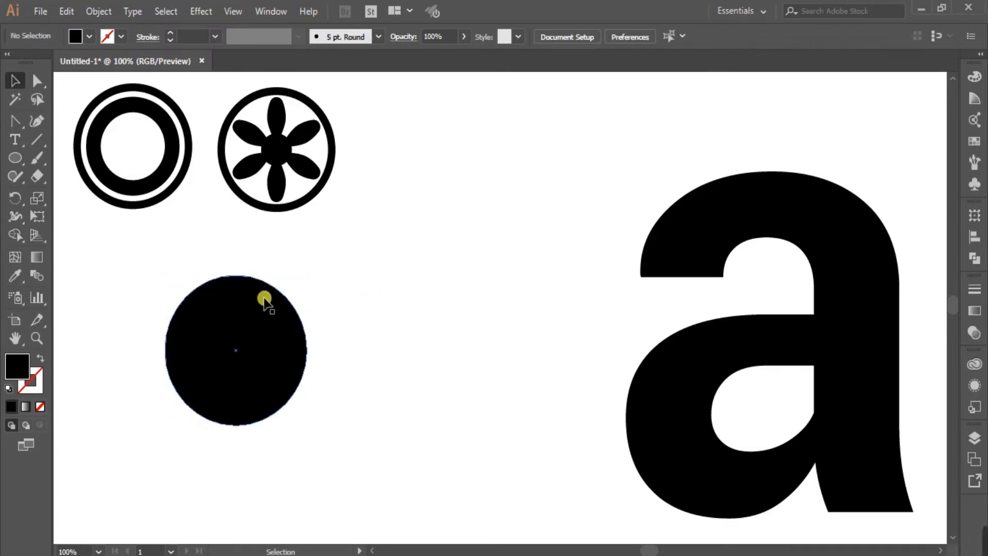
- Draw a small circle filled with white (FFFFFF) and centre it horizontally near the upper edge of the black circle
{"action": "left_click", "coordinate": [13, 159]}
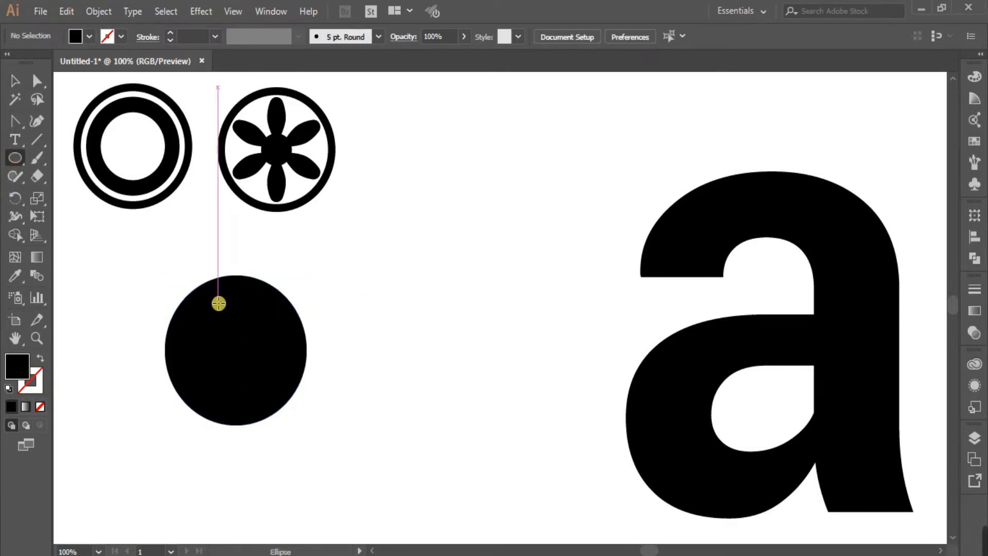
{"action": "left_click_drag", "start_coordinate": [219, 302], "coordinate": [241, 324]}
{"action": "double_click", "coordinate": [18, 370]}
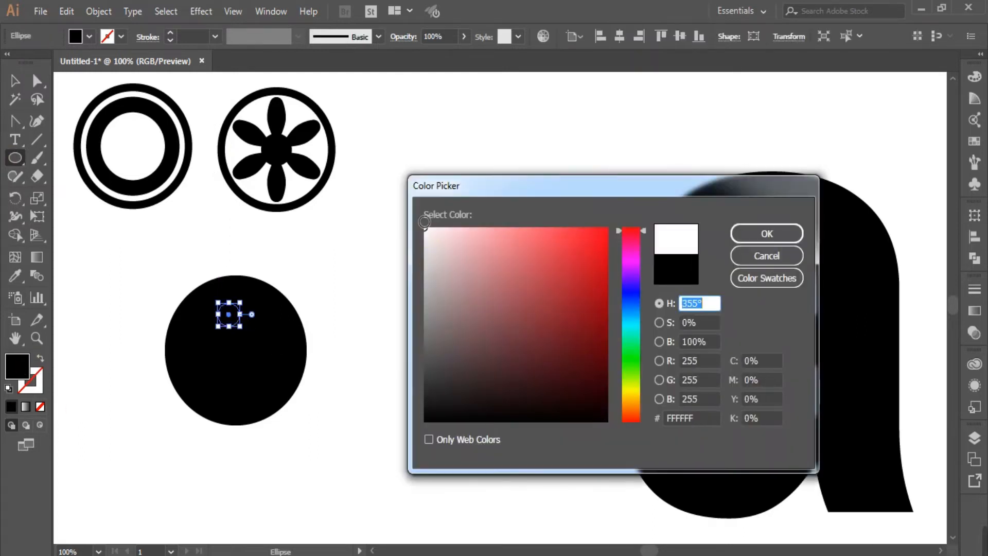
{"action": "left_click", "coordinate": [769, 231]}
{"action": "key", "text": "v"}
{"action": "left_click_drag", "start_coordinate": [229, 315], "coordinate": [236, 303]}
{"action": "left_click", "coordinate": [343, 291]}
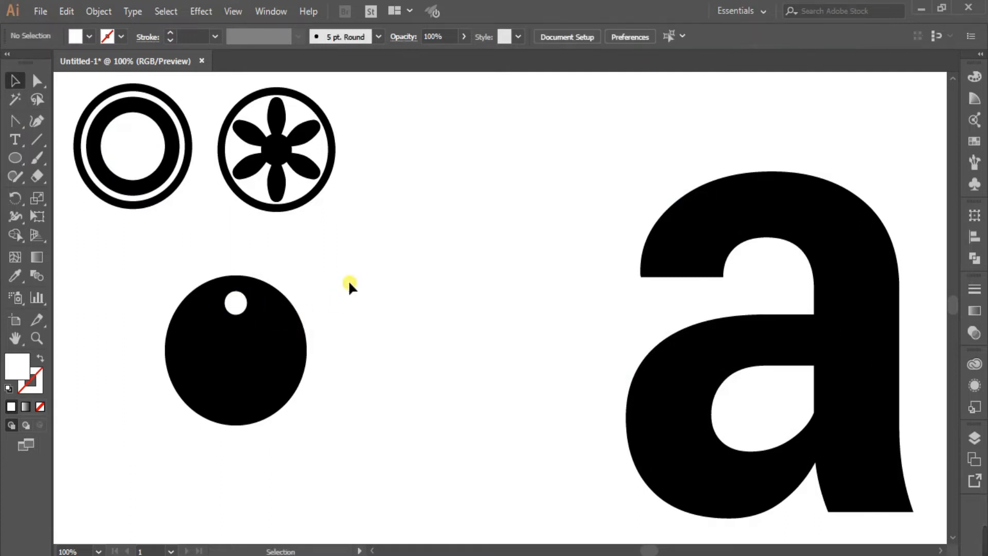
- Copy the small white circle around the black circle's centre at a 40° angle, repeating it into an even ring of nine
{"action": "left_click", "coordinate": [236, 306]}
{"action": "left_click", "coordinate": [347, 281]}
{"action": "left_click", "coordinate": [236, 307]}
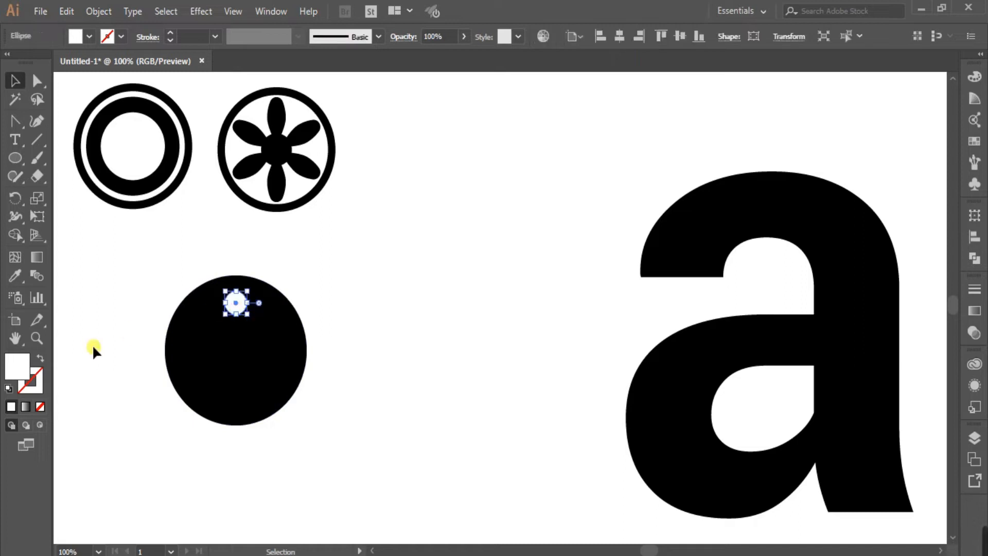
{"action": "left_click", "coordinate": [15, 197]}
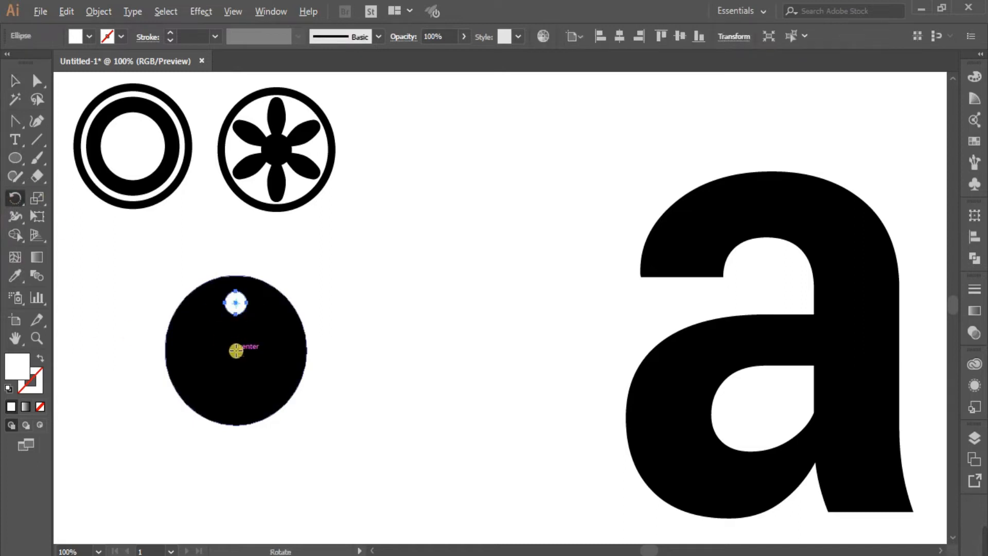
{"action": "left_click", "coordinate": [236, 351], "text": "alt"}
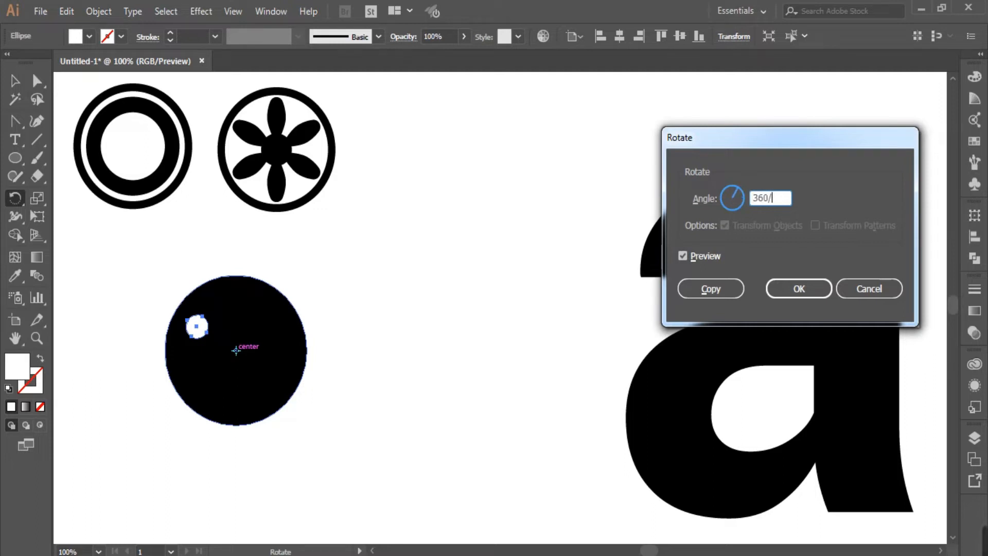
{"action": "left_click", "coordinate": [682, 256]}
{"action": "left_click", "coordinate": [683, 256]}
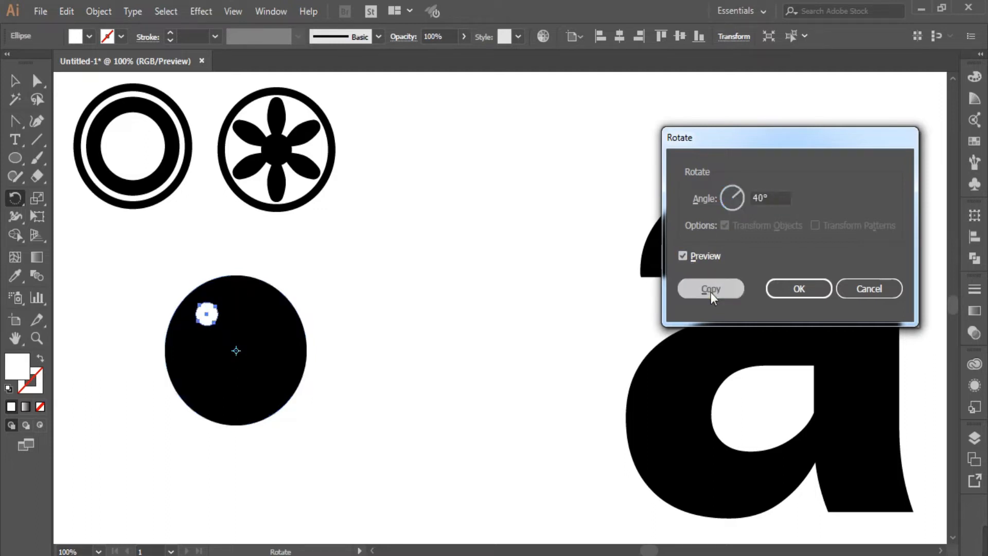
{"action": "left_click", "coordinate": [711, 290]}
{"action": "key", "text": "ctrl+d"}
{"action": "key", "text": "ctrl+d"}
{"action": "key", "text": "ctrl+d"}
{"action": "key", "text": "ctrl+d"}
{"action": "key", "text": "ctrl+d"}
{"action": "key", "text": "ctrl+d"}
{"action": "key", "text": "ctrl+d"}
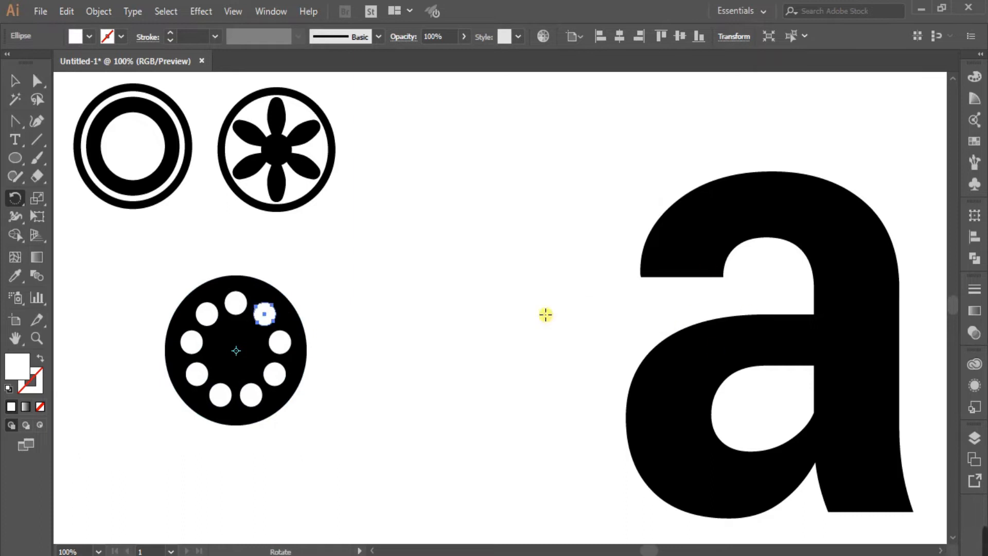
{"action": "left_click", "coordinate": [13, 83]}
{"action": "left_click", "coordinate": [355, 279]}
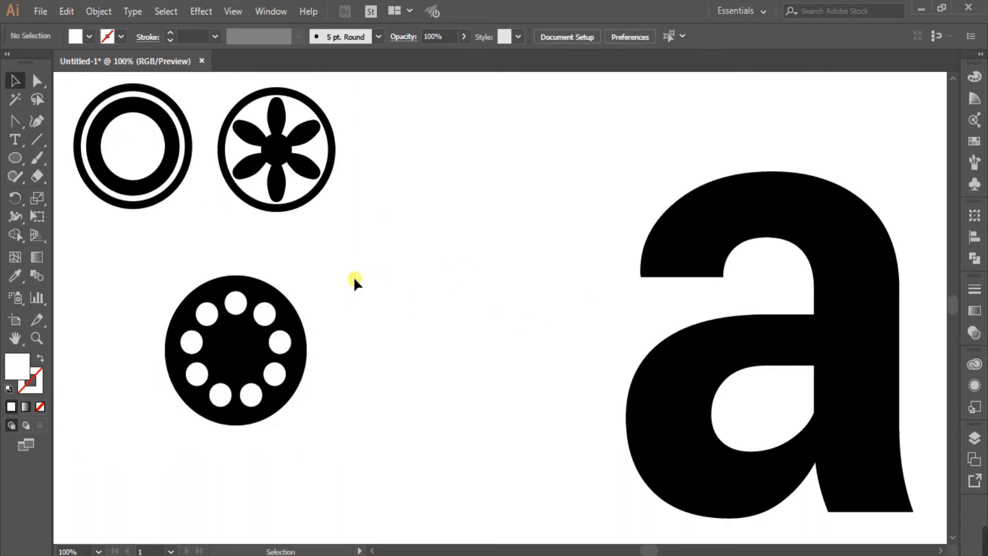
- Draw a white circle at the centre of the black disc and shrink it to leave a gap inside the ring of dots
{"action": "left_click", "coordinate": [15, 158]}
{"action": "left_click_drag", "start_coordinate": [389, 313], "coordinate": [236, 352]}
{"action": "left_click", "coordinate": [13, 82]}
{"action": "left_click", "coordinate": [411, 338]}
{"action": "left_click", "coordinate": [375, 323]}
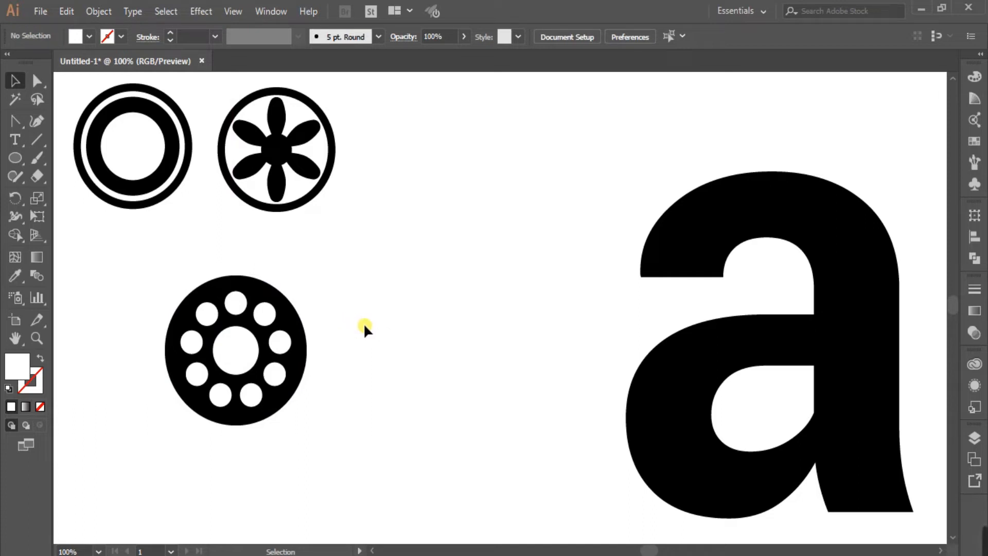
{"action": "left_click", "coordinate": [255, 369]}
{"action": "mouse_move", "coordinate": [257, 373]}
{"action": "left_mouse_down"}
{"action": "mouse_move", "coordinate": [251, 366]}
{"action": "mouse_move", "coordinate": [272, 381]}
{"action": "left_mouse_up"}
{"action": "left_click", "coordinate": [353, 331]}
- Copy the white centre circle and paste the duplicate in place on top of it
{"action": "left_click", "coordinate": [238, 341]}
{"action": "left_click", "coordinate": [68, 14]}
{"action": "left_click", "coordinate": [110, 88]}
{"action": "left_click", "coordinate": [40, 358]}
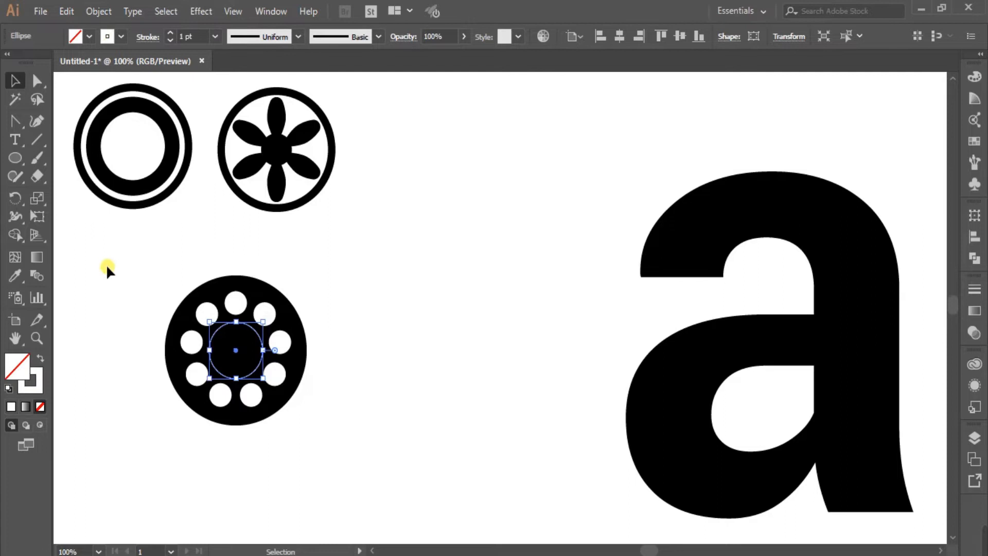
{"action": "left_click", "coordinate": [389, 335]}
{"action": "key", "text": "ctrl+shift+v"}
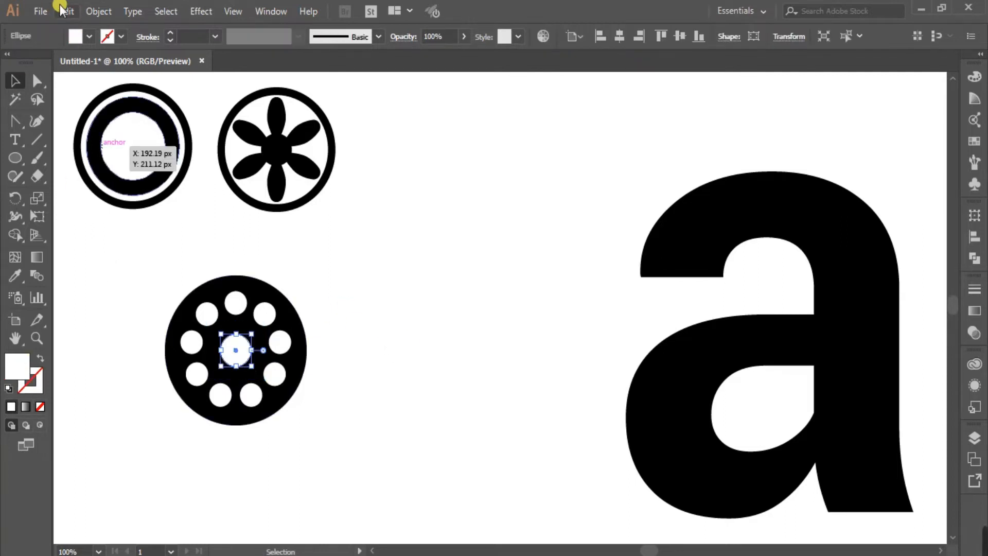
- Enlarge the duplicated centre circle about its centre and turn it into an unfilled ring with a 5 pt white stroke
{"action": "mouse_move", "coordinate": [251, 365]}
{"action": "left_mouse_down"}
{"action": "mouse_move", "coordinate": [273, 379]}
{"action": "mouse_move", "coordinate": [263, 377]}
{"action": "left_mouse_up"}
{"action": "left_click", "coordinate": [40, 358]}
{"action": "left_click", "coordinate": [171, 34]}
{"action": "left_click", "coordinate": [171, 34]}
{"action": "left_click", "coordinate": [171, 34]}
{"action": "left_click", "coordinate": [171, 34]}
{"action": "left_click", "coordinate": [348, 319]}
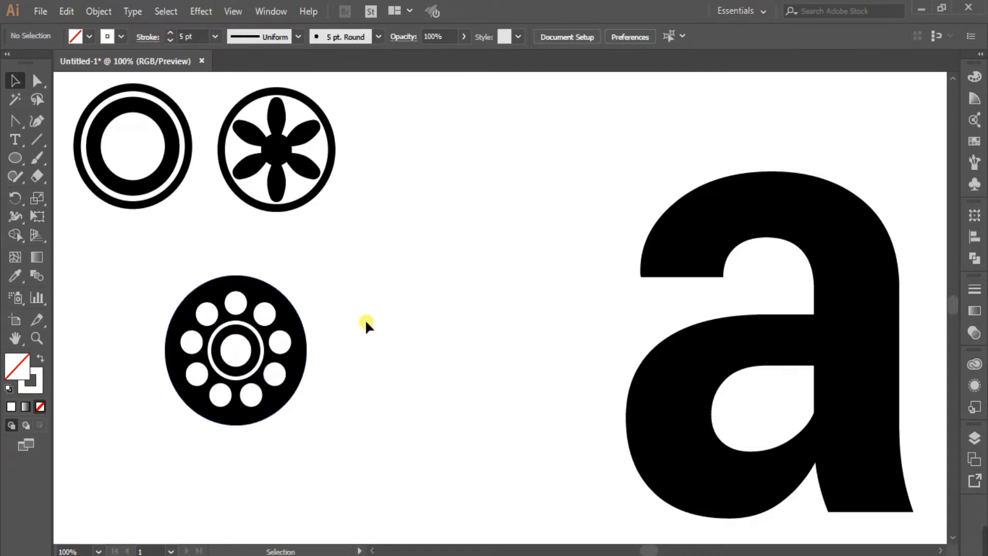
- Expand the whole dotted disc motif and combine its shapes with the Exclude pathfinder operation
{"action": "left_click_drag", "start_coordinate": [132, 275], "coordinate": [384, 449]}
{"action": "left_click", "coordinate": [97, 12]}
{"action": "left_click", "coordinate": [154, 50]}
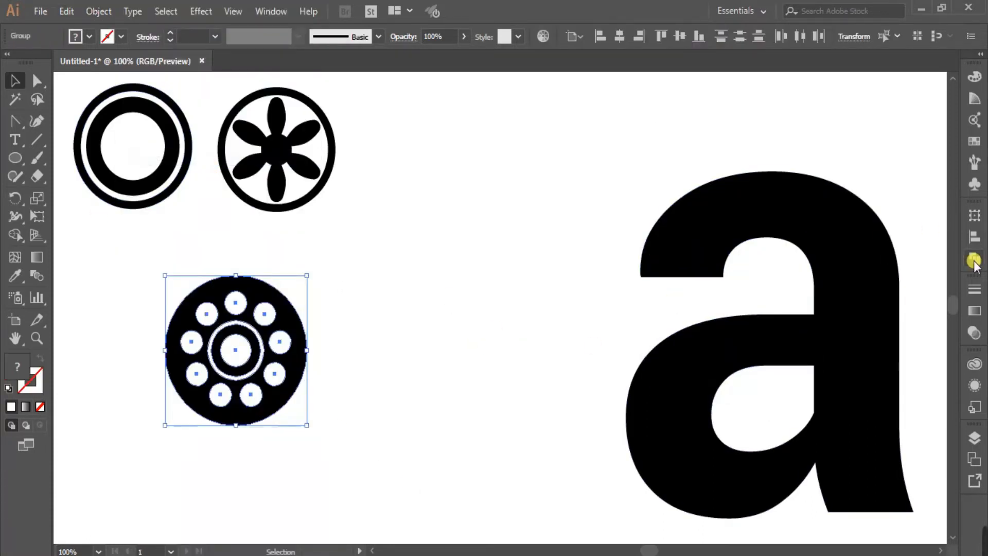
{"action": "left_click", "coordinate": [975, 261]}
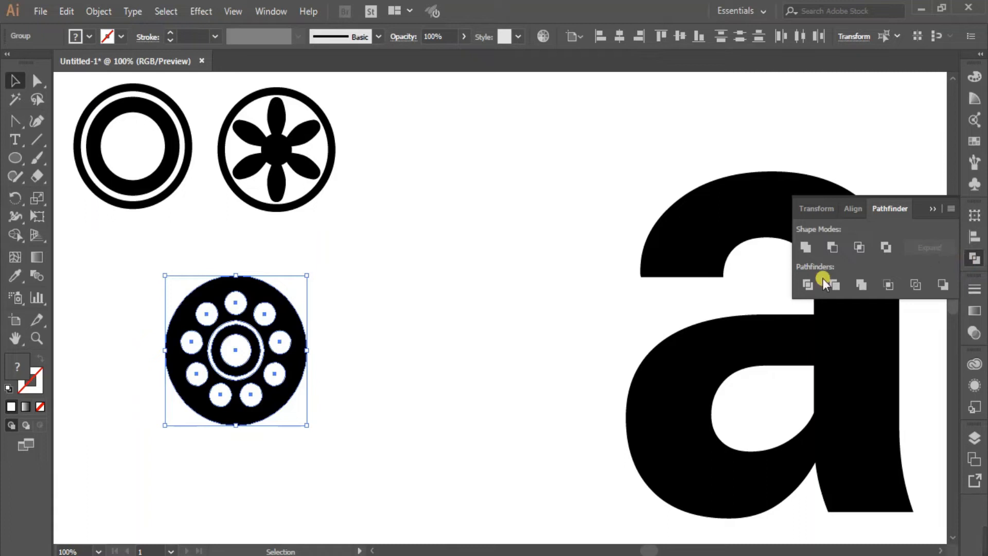
{"action": "left_click", "coordinate": [885, 249]}
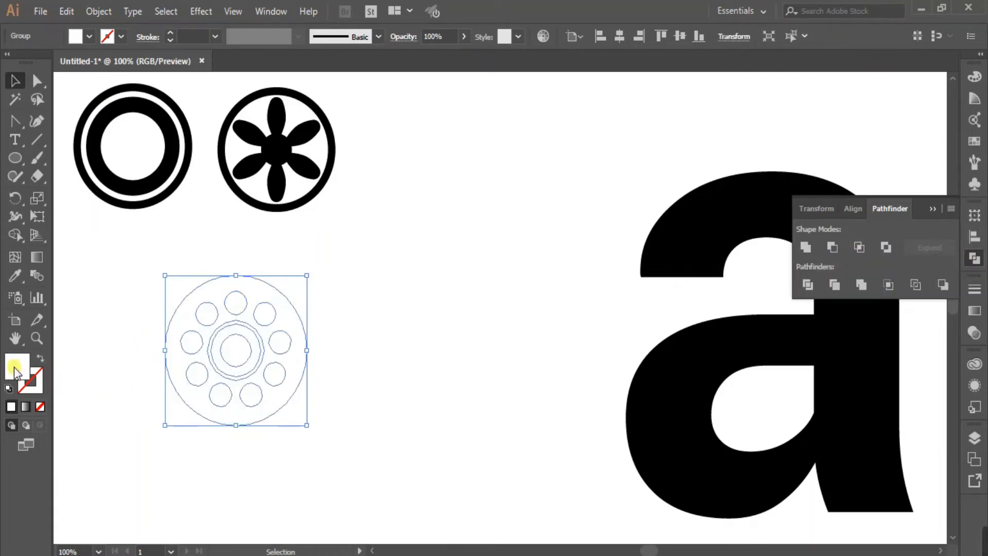
- Fill the combined dotted disc with black and move it up beside the flower motif
{"action": "double_click", "coordinate": [15, 369]}
{"action": "left_click", "coordinate": [765, 231]}
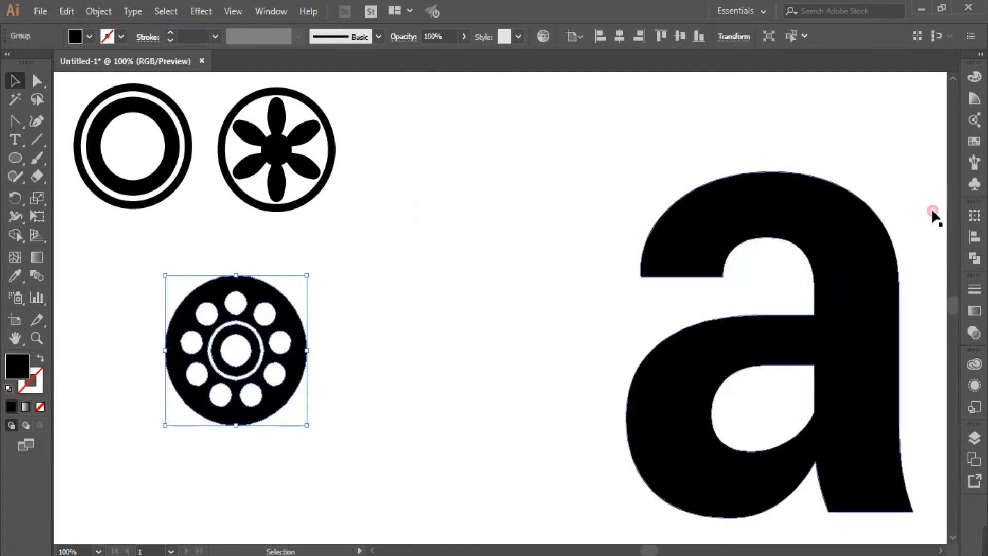
{"action": "left_click_drag", "start_coordinate": [260, 364], "coordinate": [478, 171]}
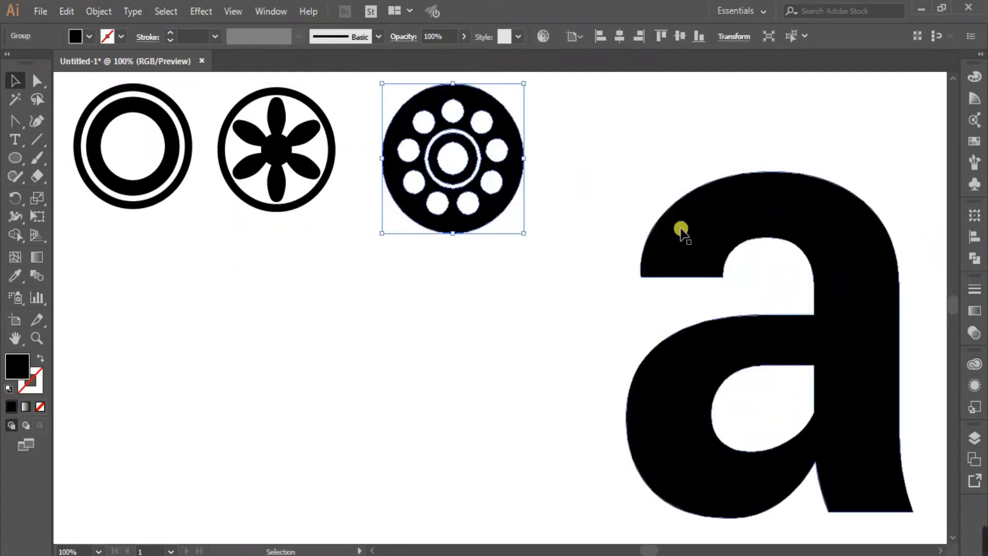
- Save the double ring motif as a dynamic movie clip symbol with the default name New Symbol
{"action": "left_click", "coordinate": [974, 183]}
{"action": "left_click", "coordinate": [164, 178]}
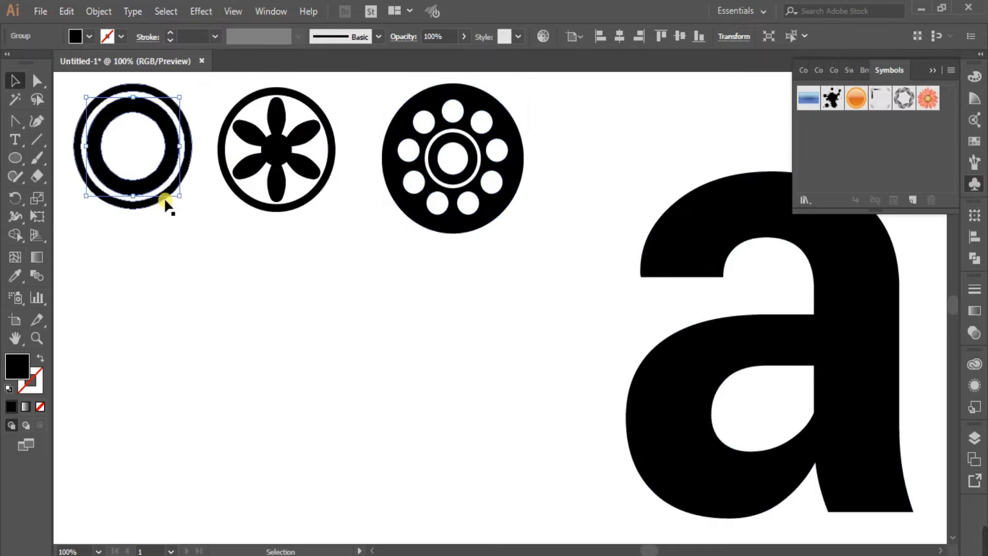
{"action": "left_click", "coordinate": [199, 317]}
{"action": "left_click", "coordinate": [144, 199]}
{"action": "left_click_drag", "start_coordinate": [144, 201], "coordinate": [810, 131]}
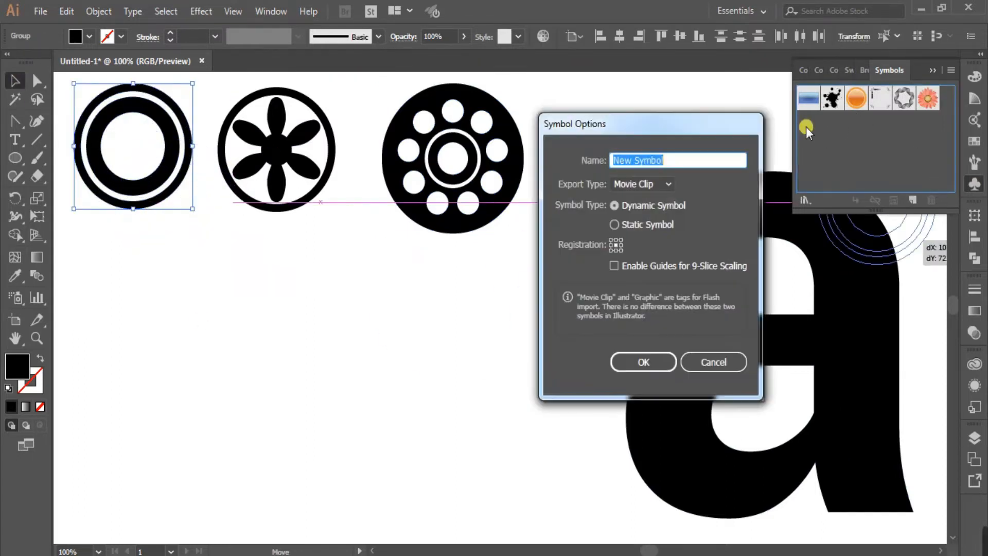
{"action": "left_click", "coordinate": [638, 360]}
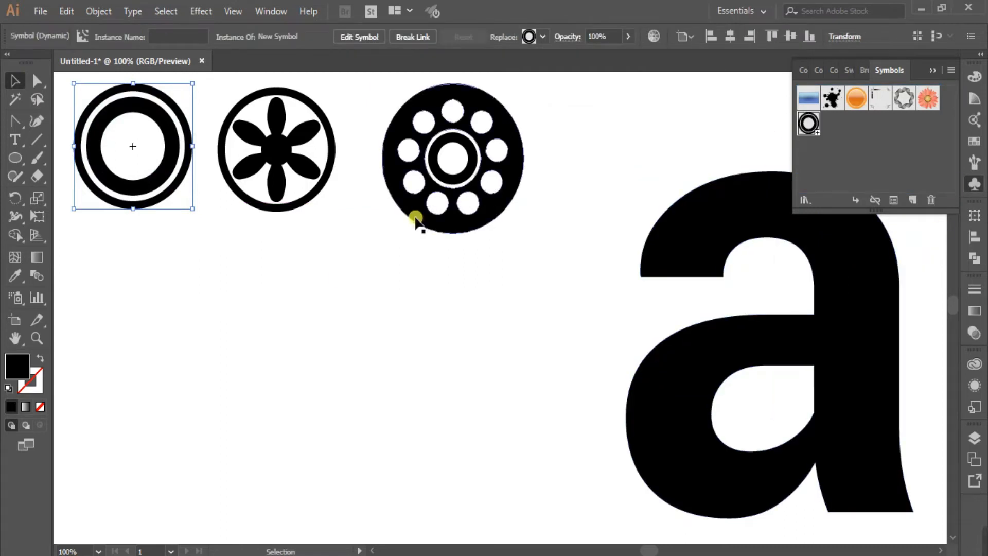
- Save the flower motif as a dynamic movie clip symbol with the default name New Symbol 1
{"action": "left_click", "coordinate": [334, 278]}
{"action": "left_click", "coordinate": [279, 155]}
{"action": "left_click_drag", "start_coordinate": [280, 155], "coordinate": [837, 138]}
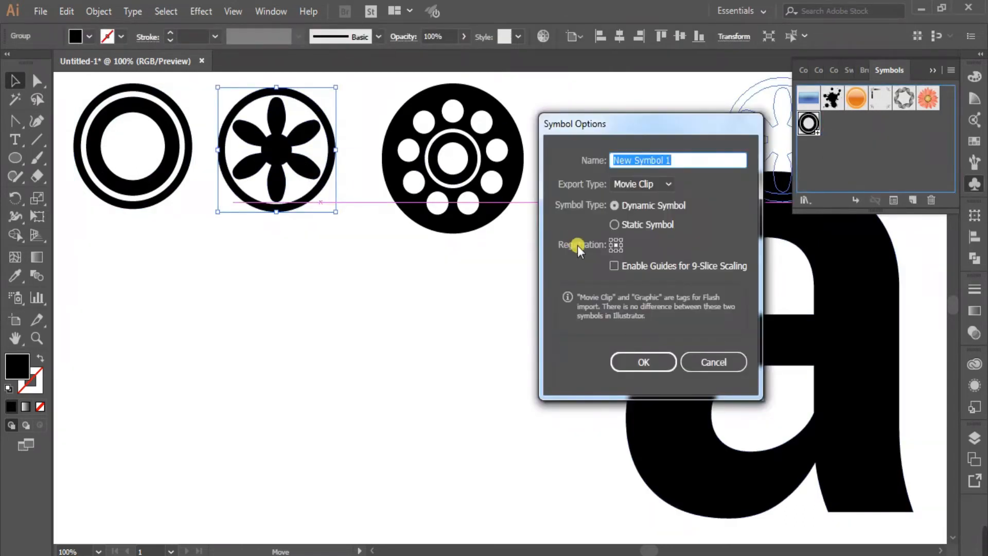
{"action": "left_click", "coordinate": [661, 363]}
- Save the dotted disc motif as another symbol with the default options
{"action": "left_click", "coordinate": [478, 277]}
{"action": "left_click", "coordinate": [453, 218]}
{"action": "left_click_drag", "start_coordinate": [453, 218], "coordinate": [864, 138]}
{"action": "left_click", "coordinate": [636, 362]}
{"action": "left_click", "coordinate": [525, 277]}
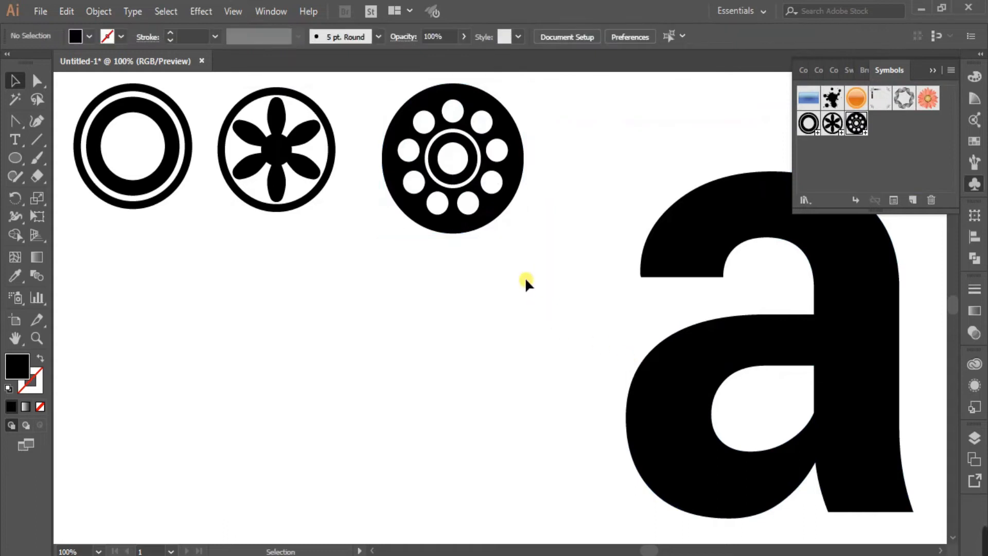
- Move the black letter "a" to the empty area away from the three circular motifs
{"action": "left_click", "coordinate": [949, 61]}
{"action": "left_click_drag", "start_coordinate": [561, 350], "coordinate": [624, 256]}
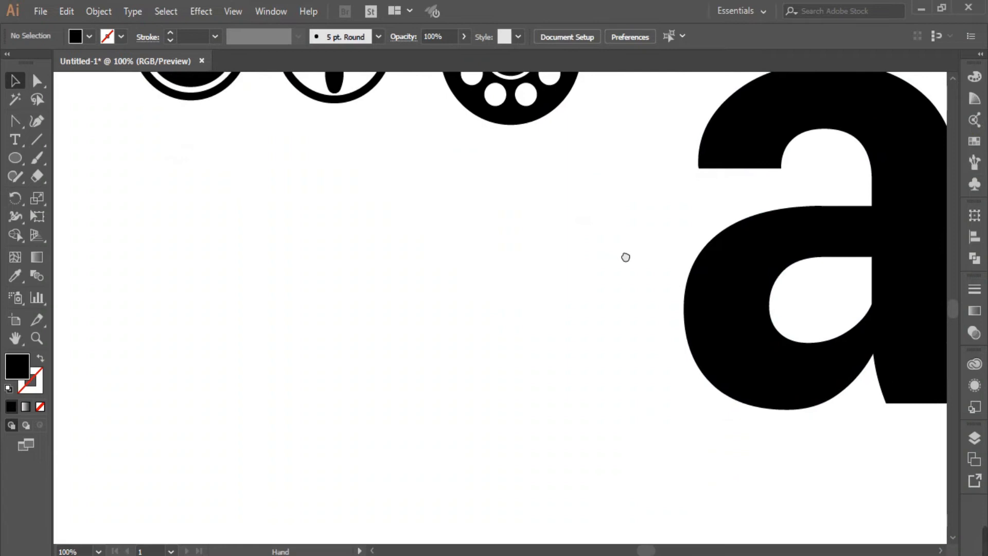
{"action": "left_click", "coordinate": [757, 269]}
{"action": "left_click_drag", "start_coordinate": [757, 270], "coordinate": [412, 375]}
{"action": "scroll", "coordinate": [690, 319], "scroll_direction": "down", "scroll_amount": 3}
{"action": "left_click_drag", "start_coordinate": [564, 269], "coordinate": [565, 282]}
- Ungroup the letter "a" and select it as a compound path
{"action": "right_click", "coordinate": [534, 264]}
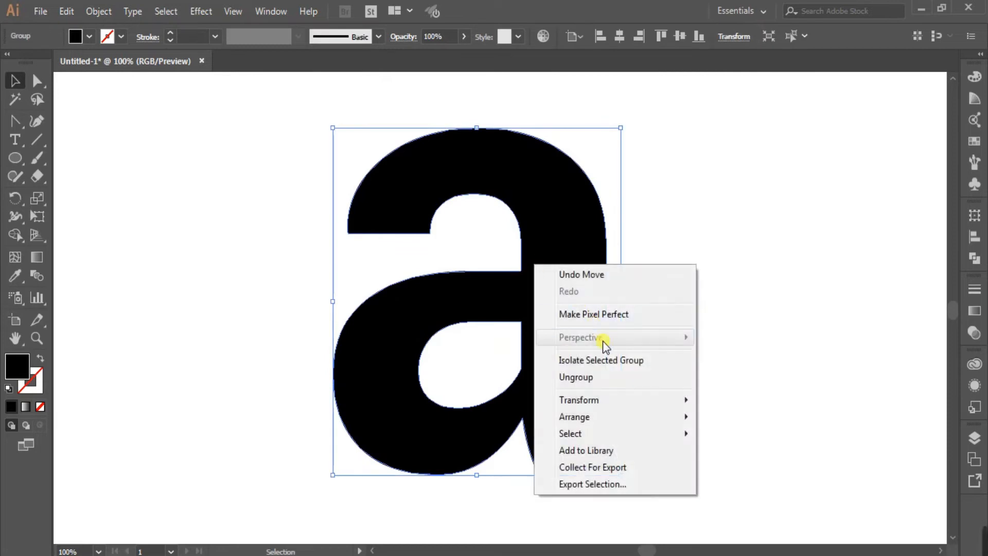
{"action": "left_click", "coordinate": [598, 381]}
{"action": "left_click", "coordinate": [712, 317]}
{"action": "left_click", "coordinate": [545, 324]}
- Run the CircleFill script on the letter with max size 35%, min size 1% and min. distance 3 pt
{"action": "left_click", "coordinate": [37, 11]}
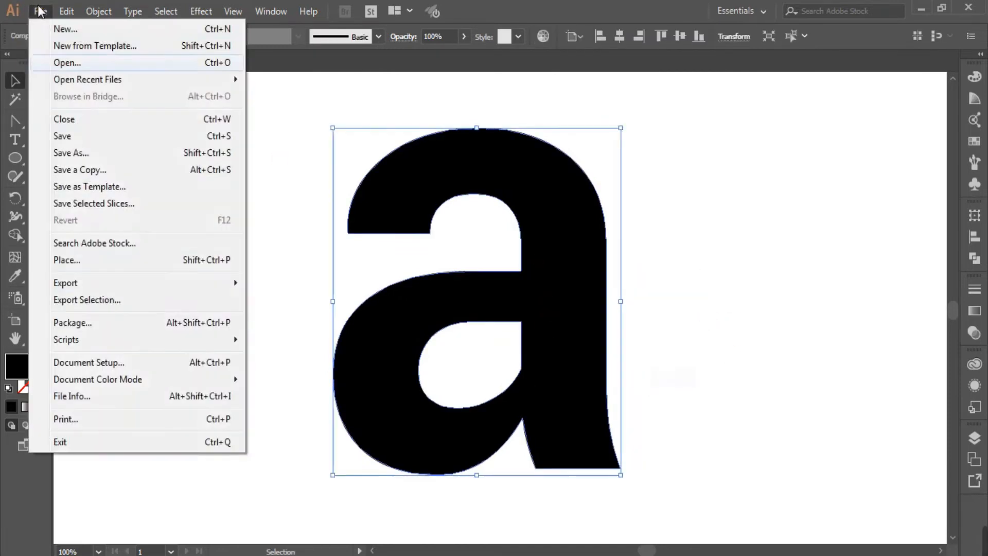
{"action": "mouse_move", "coordinate": [154, 339]}
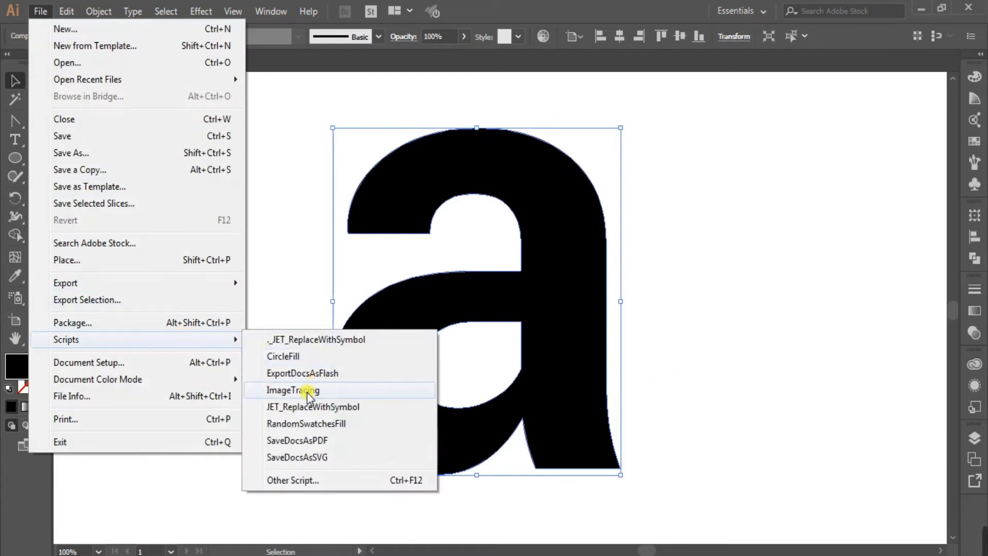
{"action": "left_click", "coordinate": [304, 356]}
{"action": "left_click_drag", "start_coordinate": [480, 188], "coordinate": [734, 211]}
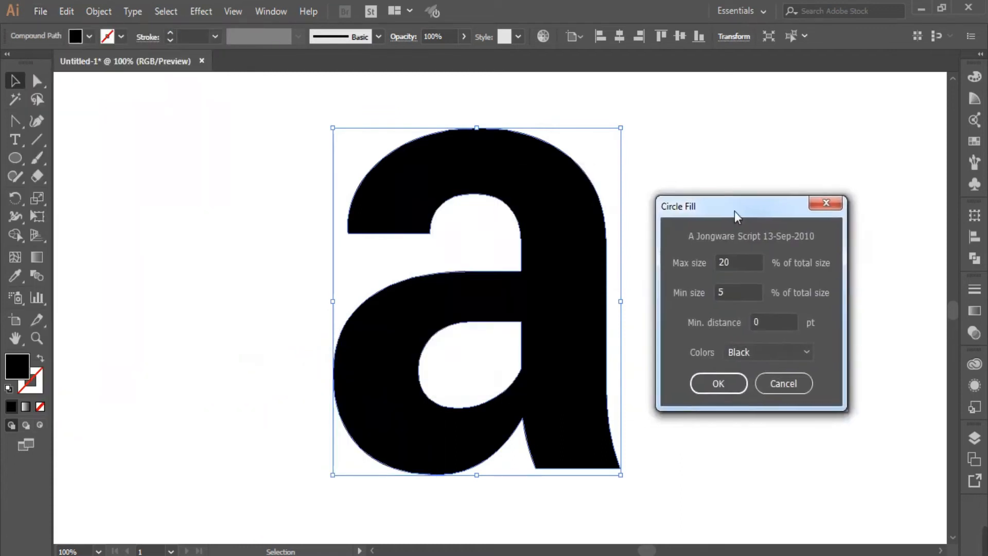
{"action": "left_click", "coordinate": [699, 264]}
{"action": "type", "text": "4"}
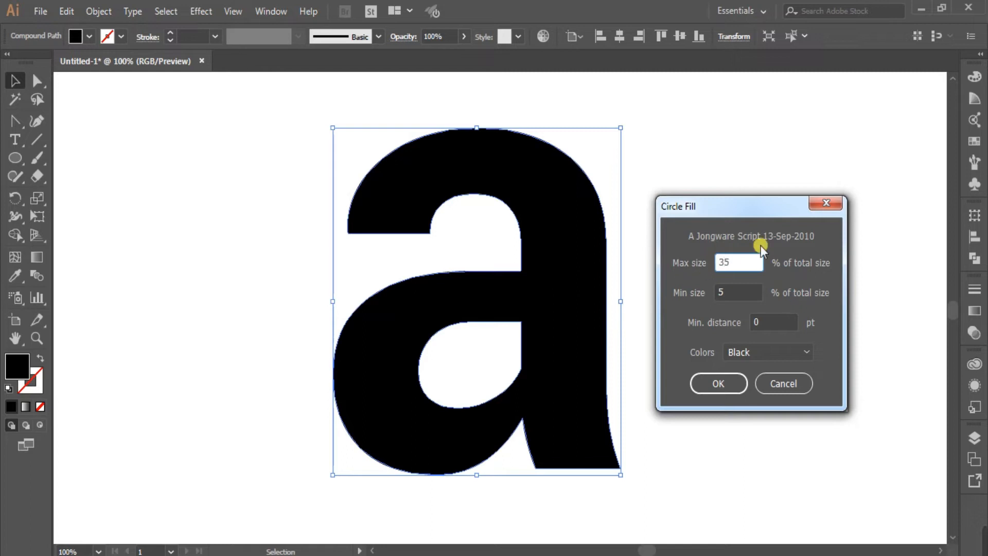
{"action": "left_click", "coordinate": [729, 291]}
{"action": "type", "text": "1"}
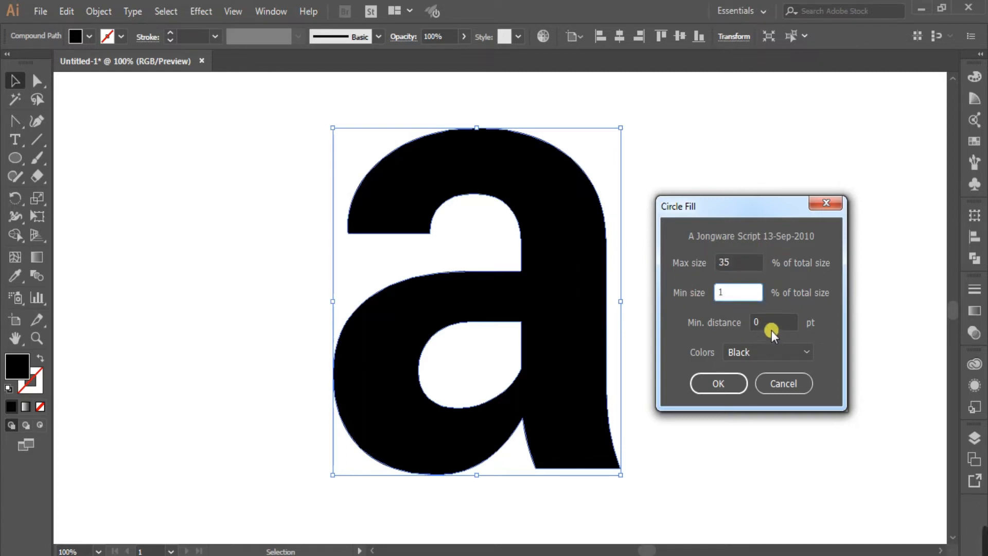
{"action": "left_click", "coordinate": [771, 329]}
{"action": "type", "text": "3"}
- Set the script's circle colour to Gray and generate the circles inside the letter
{"action": "left_click", "coordinate": [803, 353]}
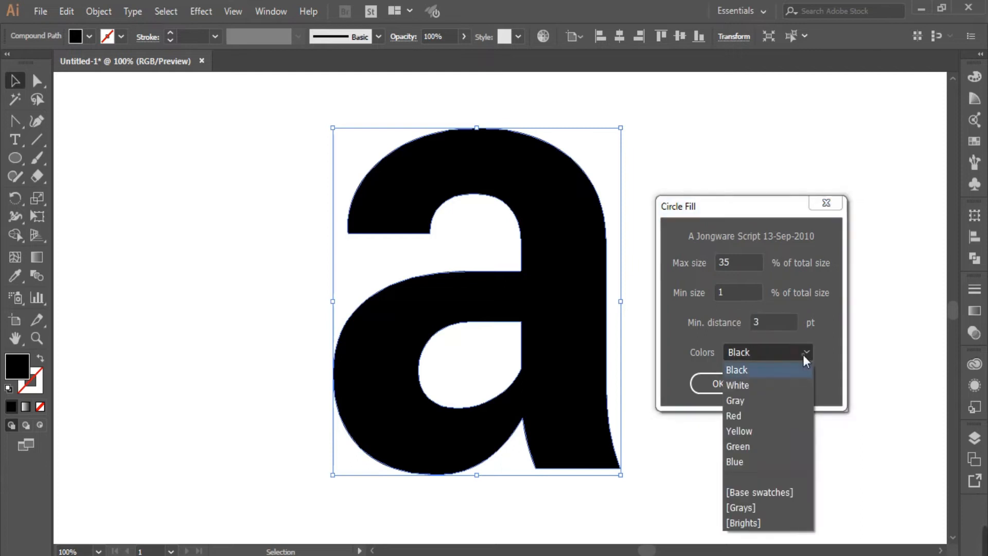
{"action": "left_click", "coordinate": [759, 403]}
{"action": "left_click", "coordinate": [717, 385]}
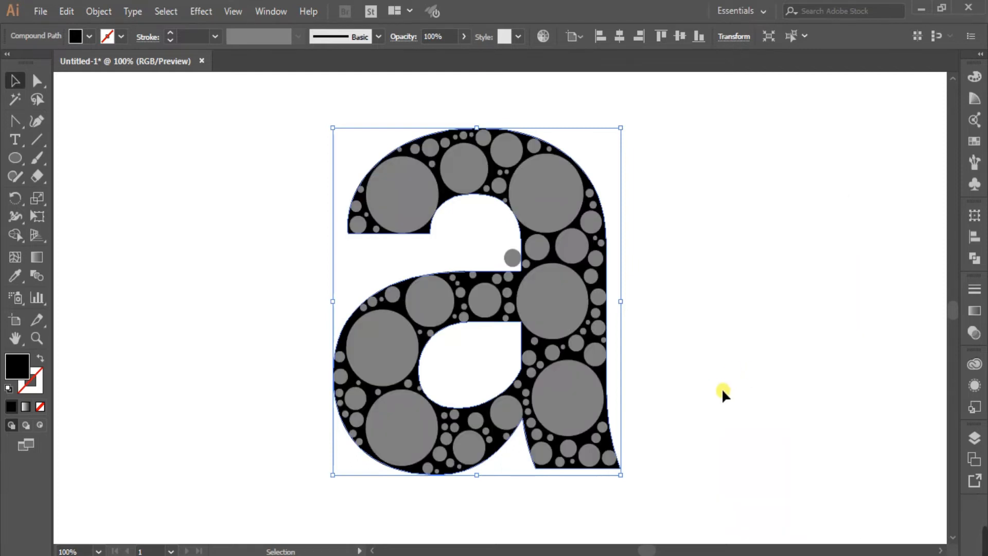
- Delete the stray gray circle outside the letter's outline and the black letter shape behind the circles
{"action": "left_click", "coordinate": [680, 303]}
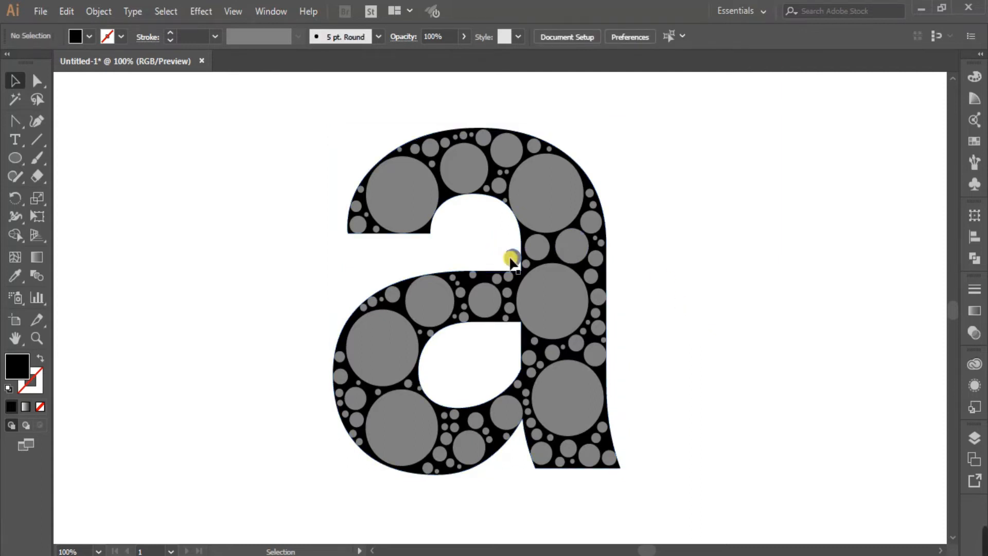
{"action": "left_click", "coordinate": [510, 258]}
{"action": "key", "text": "Delete"}
{"action": "left_click", "coordinate": [426, 230]}
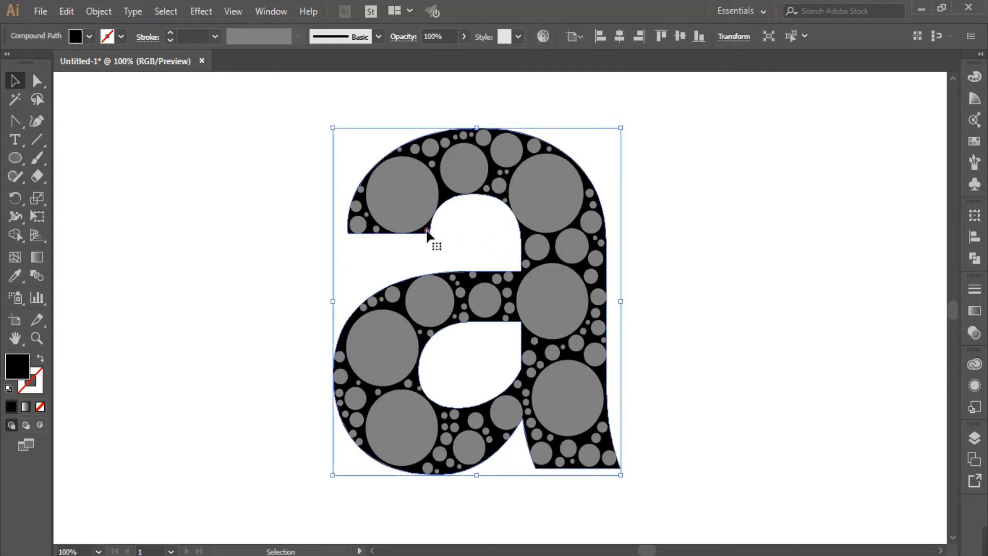
{"action": "key", "text": "Delete"}
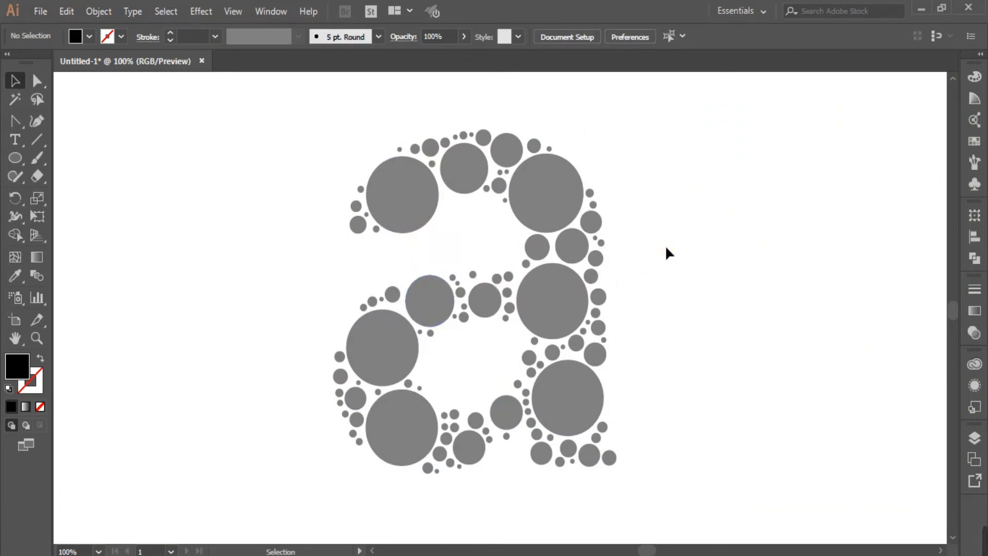
- Select all the gray circles similar to one of the small circles in the letter
{"action": "left_click", "coordinate": [358, 227]}
{"action": "left_click", "coordinate": [342, 249]}
{"action": "left_click", "coordinate": [375, 230]}
{"action": "left_click", "coordinate": [791, 37]}
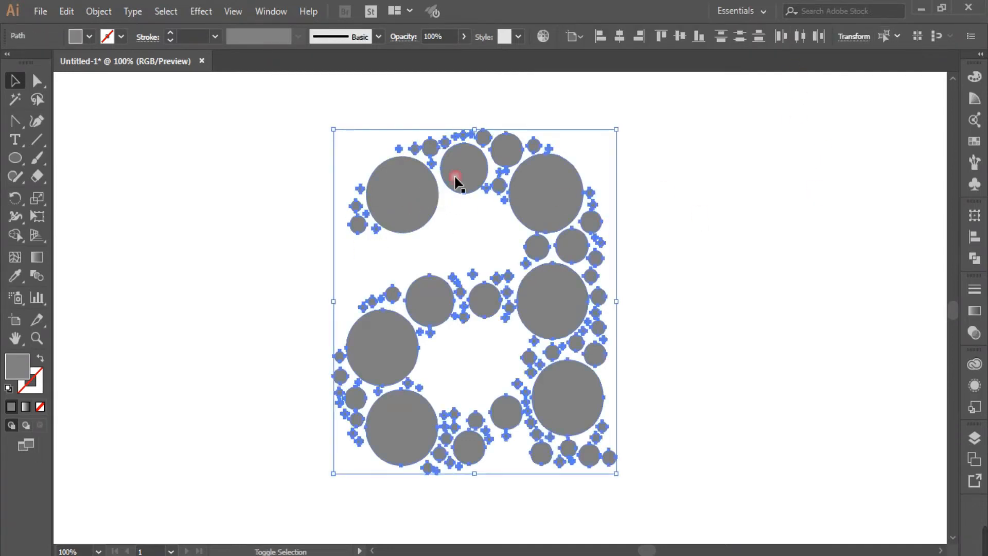
- Remove the large and medium gray circles throughout the letter from the selection, keeping only the smallest circles selected
{"action": "left_click", "coordinate": [431, 149], "text": "shift"}
{"action": "left_click", "coordinate": [502, 150], "text": "shift"}
{"action": "left_click", "coordinate": [484, 138], "text": "shift"}
{"action": "left_click", "coordinate": [581, 225], "text": "shift"}
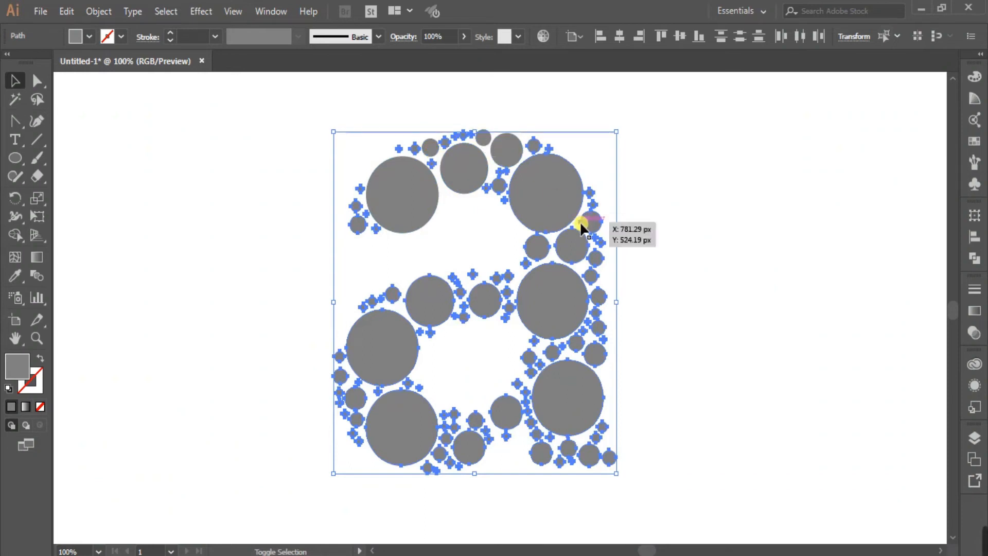
{"action": "left_click", "coordinate": [571, 246], "text": "shift"}
{"action": "left_click", "coordinate": [536, 248], "text": "shift"}
{"action": "left_click", "coordinate": [551, 330], "text": "shift"}
{"action": "left_click", "coordinate": [592, 354], "text": "shift"}
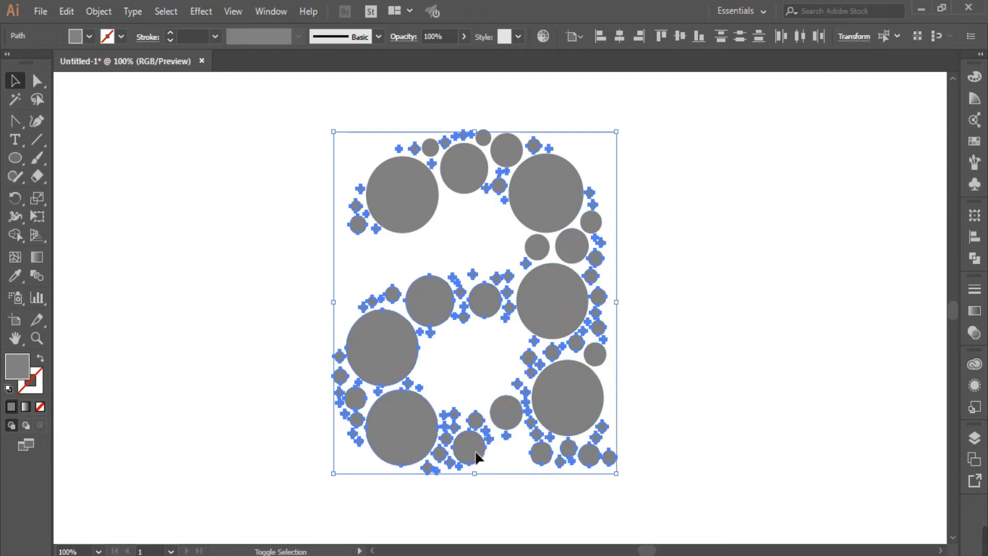
{"action": "left_click", "coordinate": [568, 448], "text": "shift"}
{"action": "left_click", "coordinate": [608, 458], "text": "shift"}
{"action": "left_click", "coordinate": [476, 421], "text": "shift"}
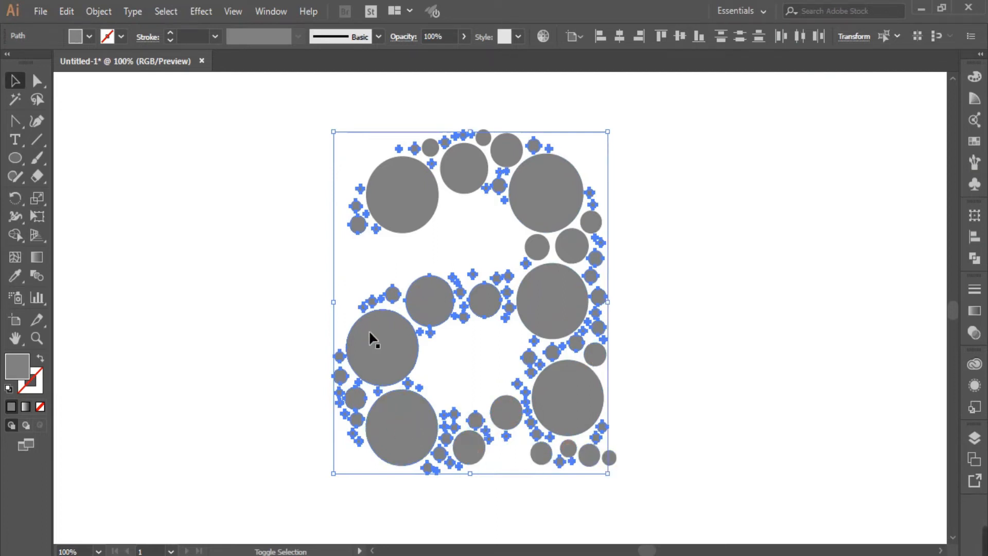
{"action": "left_click", "coordinate": [474, 307], "text": "shift"}
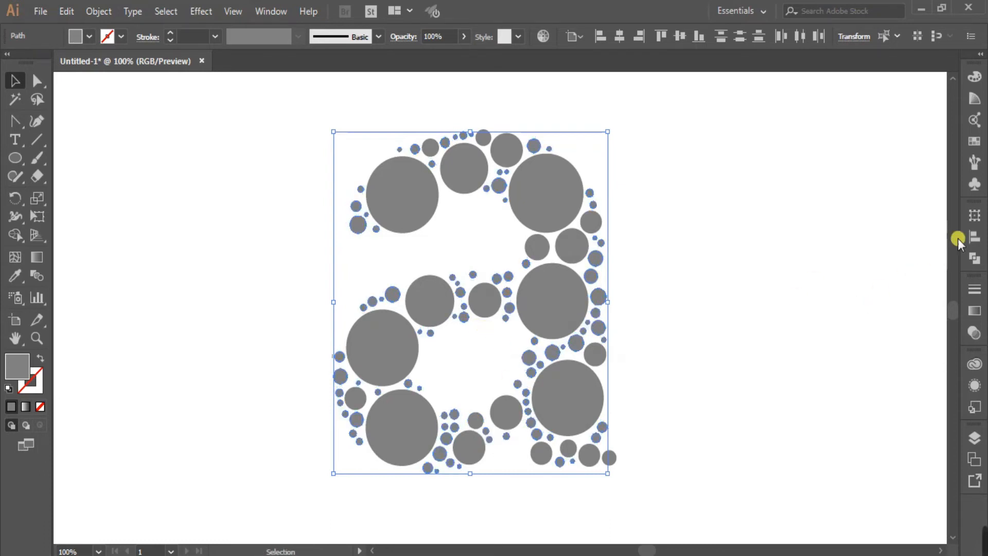
- Replace the selected small circles with the ring symbol by running the JET_ReplaceWithSymbol script with symbol number 7
{"action": "left_click", "coordinate": [974, 183]}
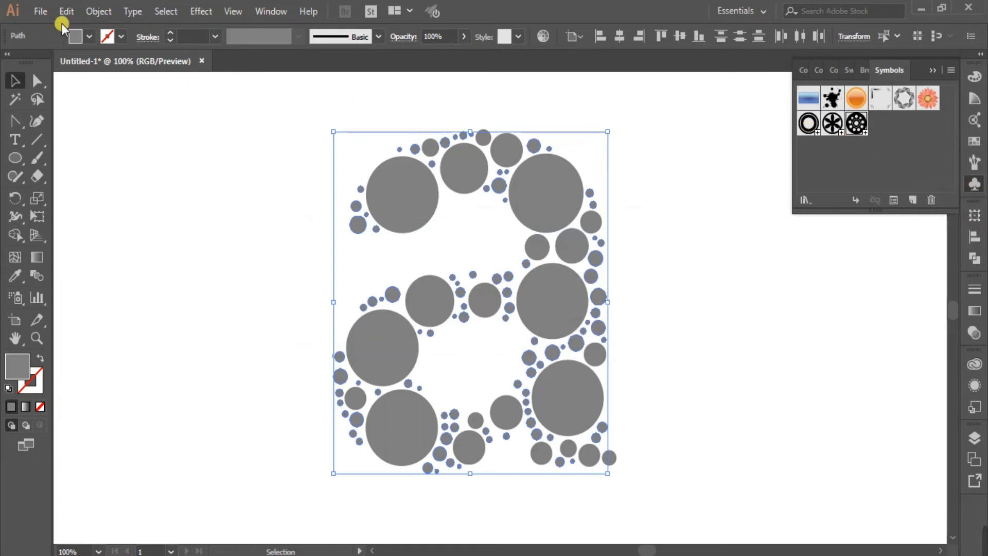
{"action": "left_click", "coordinate": [40, 11]}
{"action": "mouse_move", "coordinate": [190, 341]}
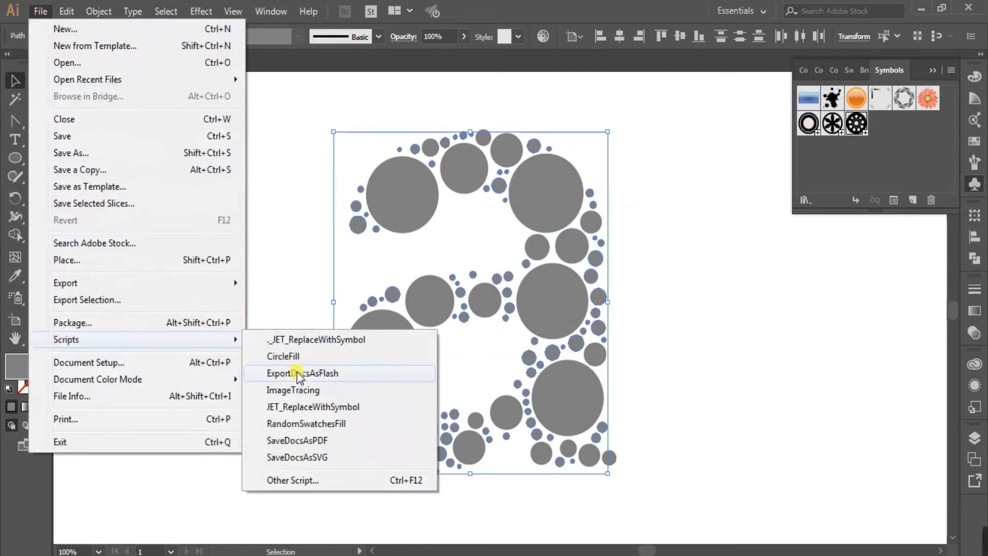
{"action": "left_click", "coordinate": [309, 408]}
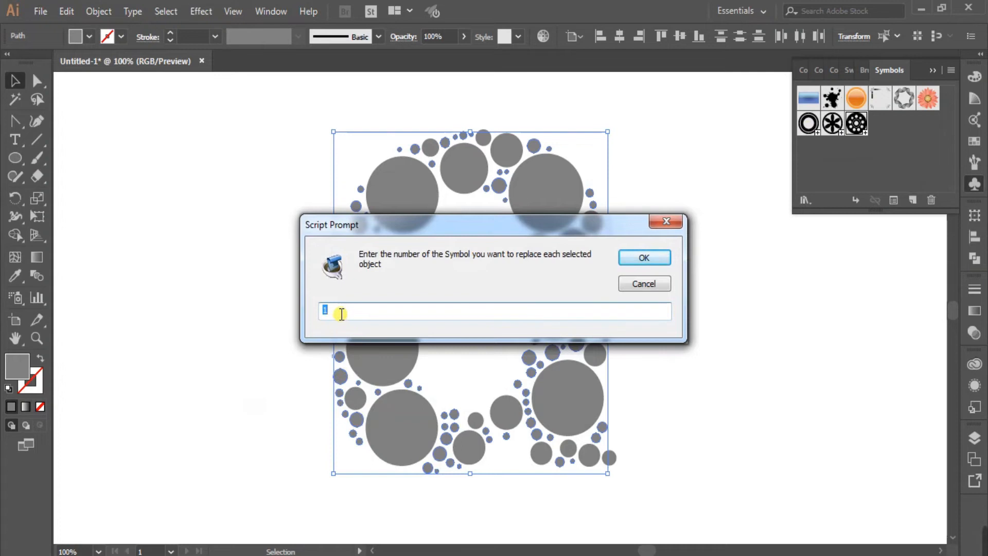
{"action": "type", "text": "7"}
{"action": "left_click", "coordinate": [644, 258]}
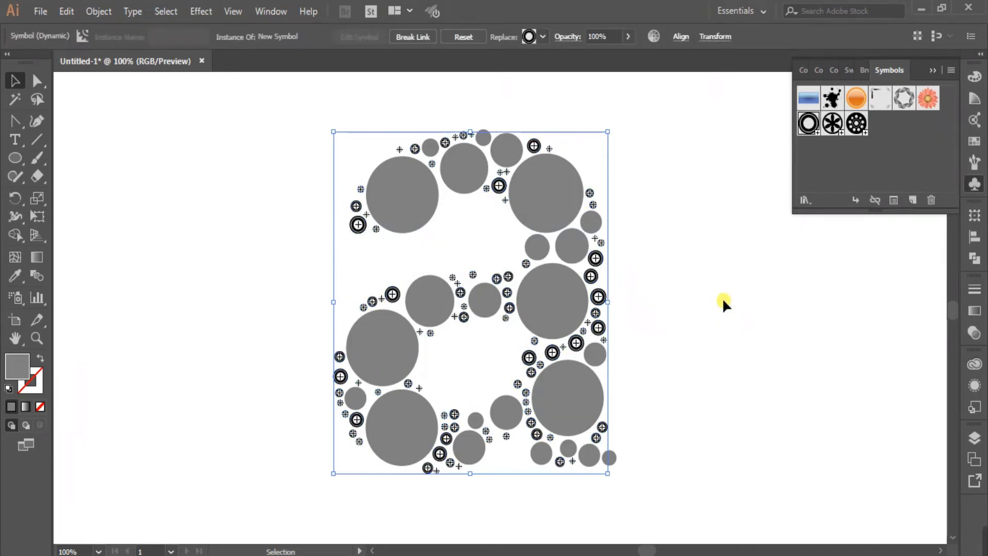
{"action": "left_click", "coordinate": [663, 270]}
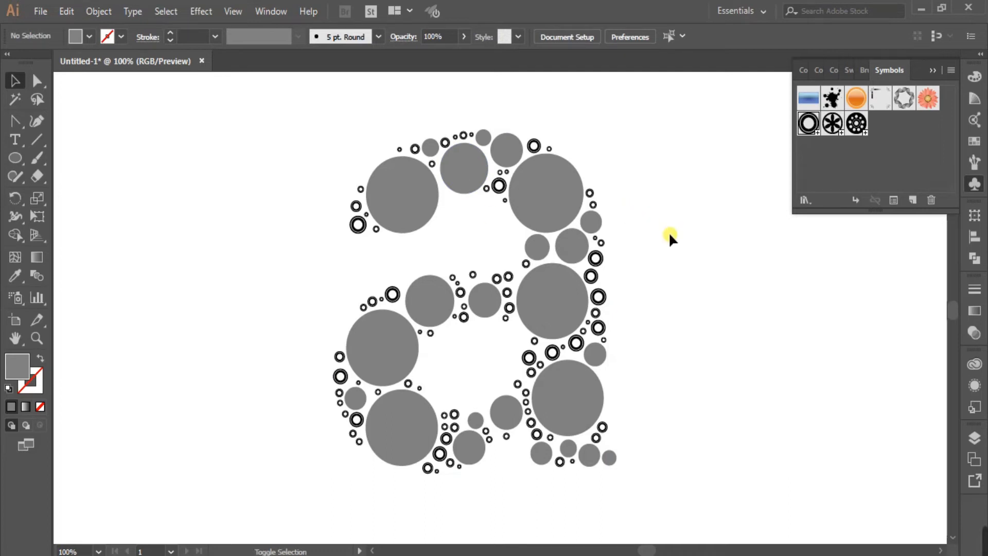
- Replace the medium gray circles along the letter's upper edge, stem, foot and lower-left curve with symbol number 8 using JET_ReplaceWithSymbol
{"action": "left_click", "coordinate": [430, 148]}
{"action": "left_click", "coordinate": [483, 138], "text": "shift"}
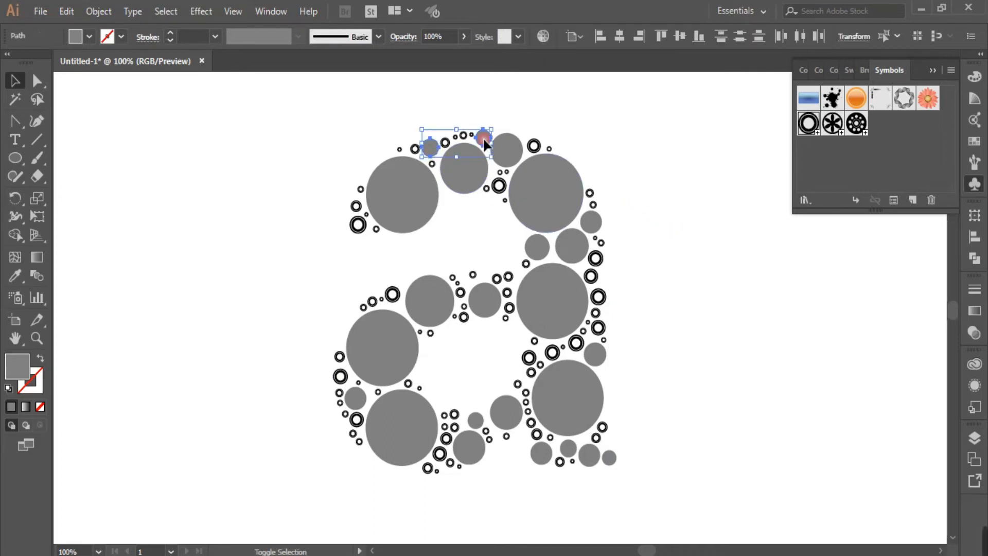
{"action": "left_click", "coordinate": [510, 150], "text": "shift"}
{"action": "left_click", "coordinate": [592, 222], "text": "shift"}
{"action": "left_click", "coordinate": [572, 246], "text": "shift"}
{"action": "left_click", "coordinate": [537, 247], "text": "shift"}
{"action": "left_click", "coordinate": [594, 354], "text": "shift"}
{"action": "left_click", "coordinate": [609, 458], "text": "shift"}
{"action": "left_click", "coordinate": [589, 455], "text": "shift"}
{"action": "left_click", "coordinate": [567, 447], "text": "shift"}
{"action": "left_click", "coordinate": [539, 456], "text": "shift"}
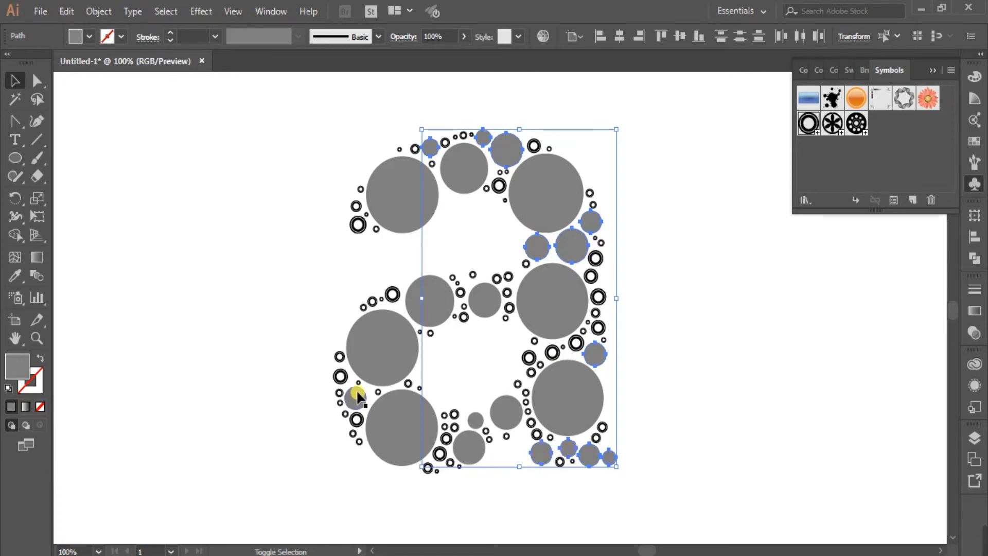
{"action": "left_click", "coordinate": [47, 14]}
{"action": "mouse_move", "coordinate": [225, 341]}
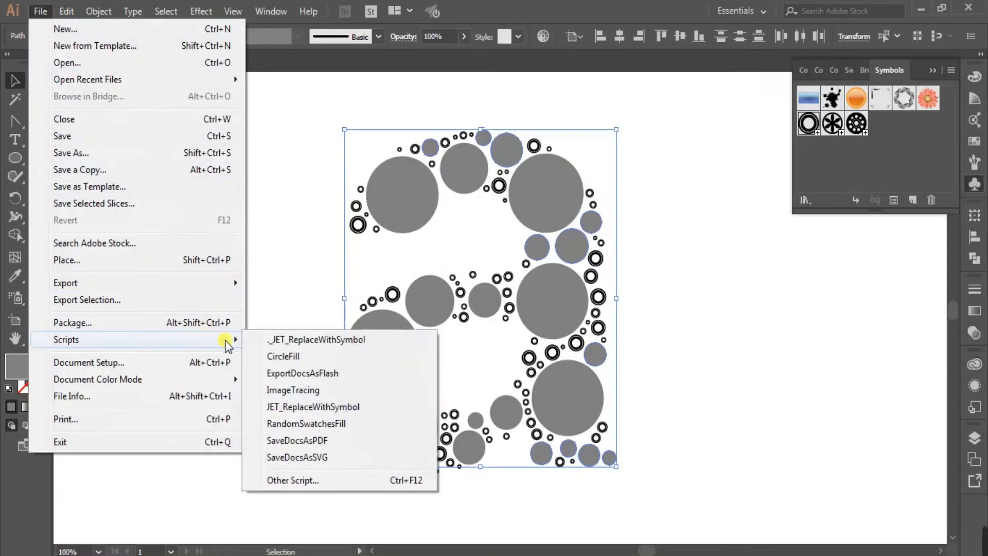
{"action": "left_click", "coordinate": [319, 407]}
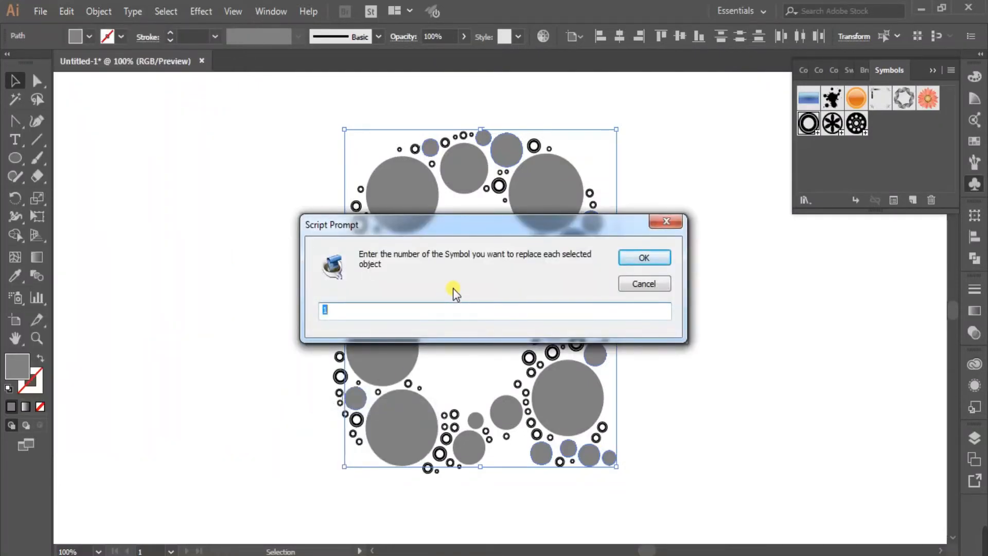
{"action": "type", "text": "8"}
{"action": "left_click", "coordinate": [643, 258]}
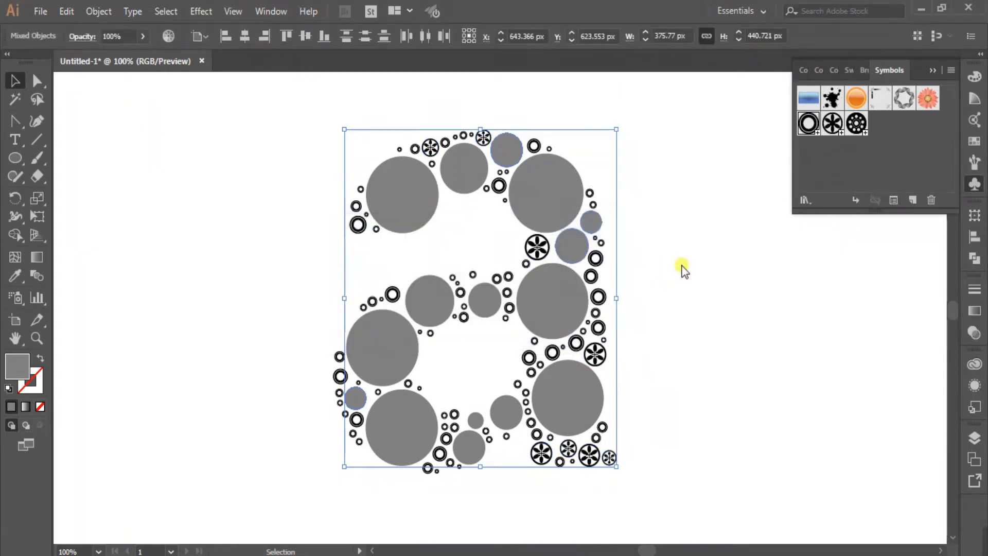
{"action": "left_click", "coordinate": [650, 360]}
- Replace the large circle at the letter's upper-left end and the medium circle at the bowl's bottom with symbol number 8 using JET_ReplaceWithSymbol
{"action": "left_click", "coordinate": [470, 452]}
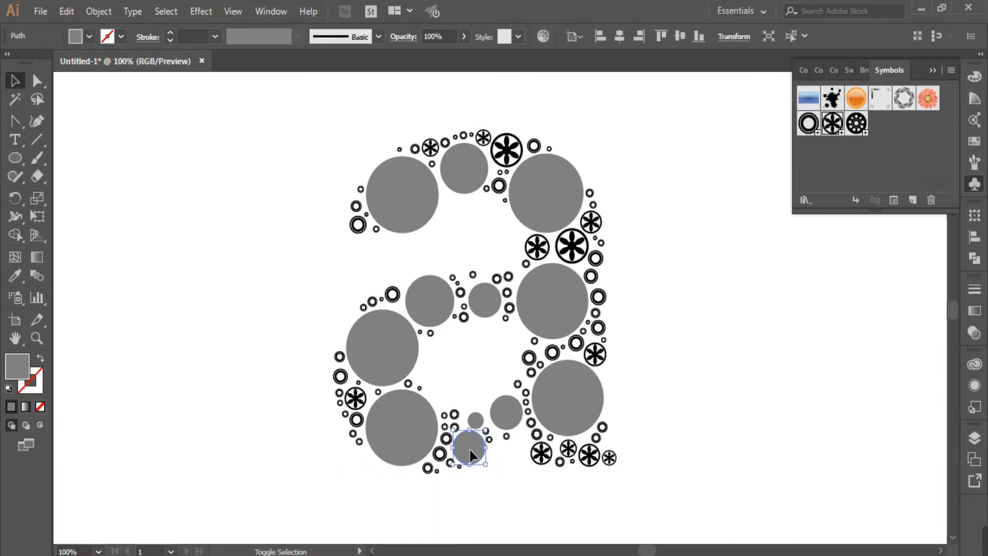
{"action": "left_click", "coordinate": [414, 203], "text": "shift"}
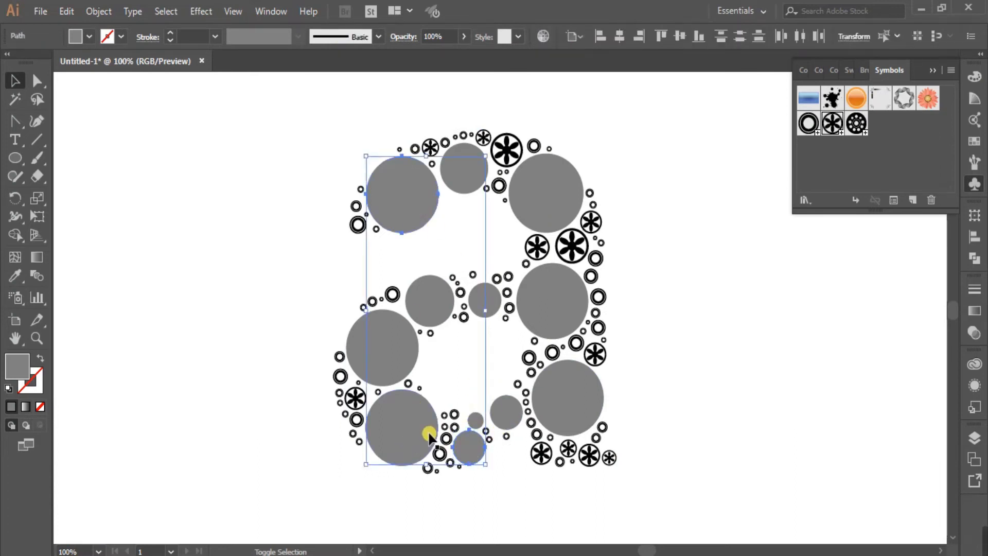
{"action": "left_click", "coordinate": [40, 11]}
{"action": "mouse_move", "coordinate": [211, 339]}
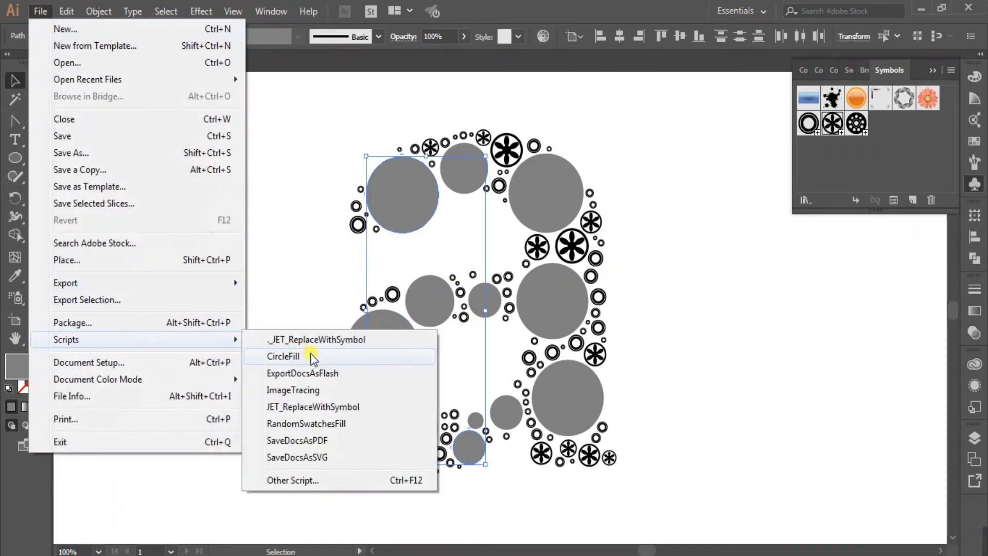
{"action": "left_click", "coordinate": [324, 407]}
{"action": "type", "text": "8"}
{"action": "key", "text": "Return"}
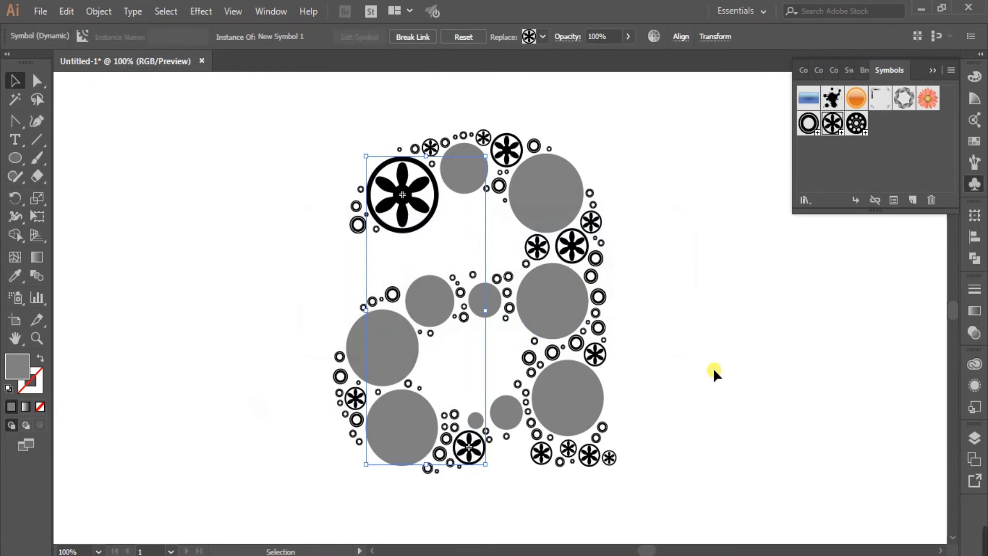
{"action": "left_click", "coordinate": [670, 294]}
- Replace all the remaining gray circles in the letter with symbol number 9 using the JET_ReplaceWithSymbol script
{"action": "left_click", "coordinate": [554, 197]}
{"action": "left_click", "coordinate": [464, 168], "text": "shift"}
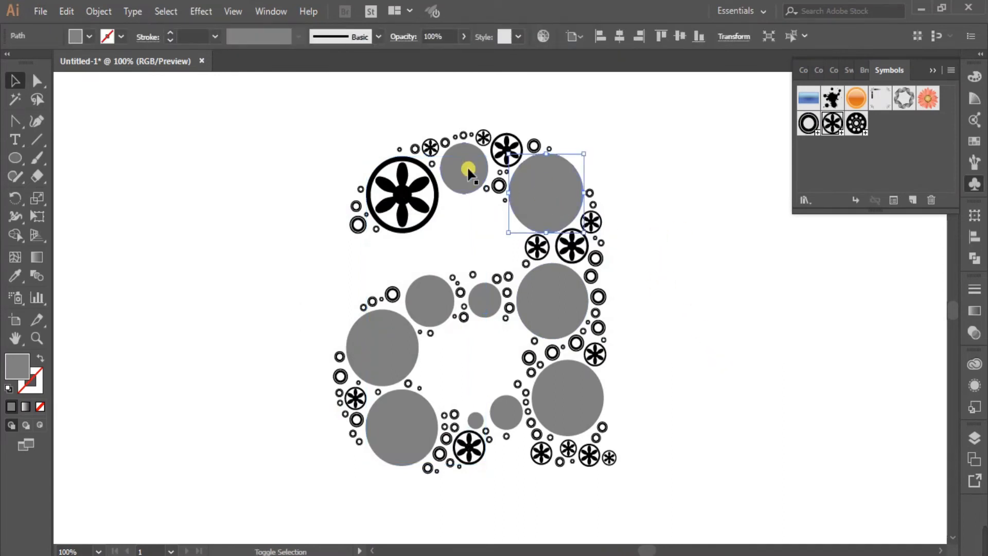
{"action": "left_click", "coordinate": [491, 300], "text": "shift"}
{"action": "left_click", "coordinate": [572, 296], "text": "shift"}
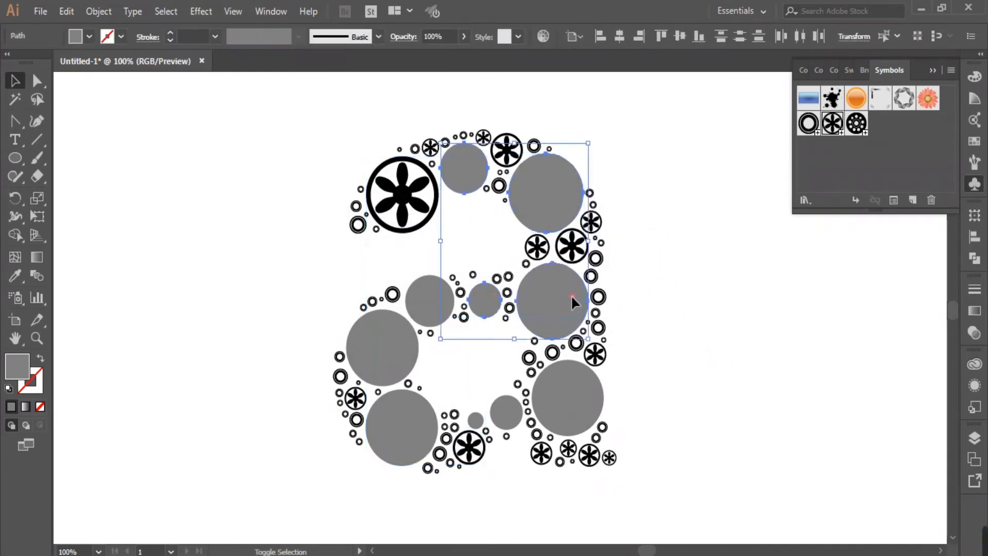
{"action": "left_click", "coordinate": [429, 301], "text": "shift"}
{"action": "left_click", "coordinate": [402, 349], "text": "shift"}
{"action": "left_click", "coordinate": [413, 440], "text": "shift"}
{"action": "left_click", "coordinate": [477, 421], "text": "shift"}
{"action": "left_click", "coordinate": [506, 411], "text": "shift"}
{"action": "left_click", "coordinate": [548, 410], "text": "shift"}
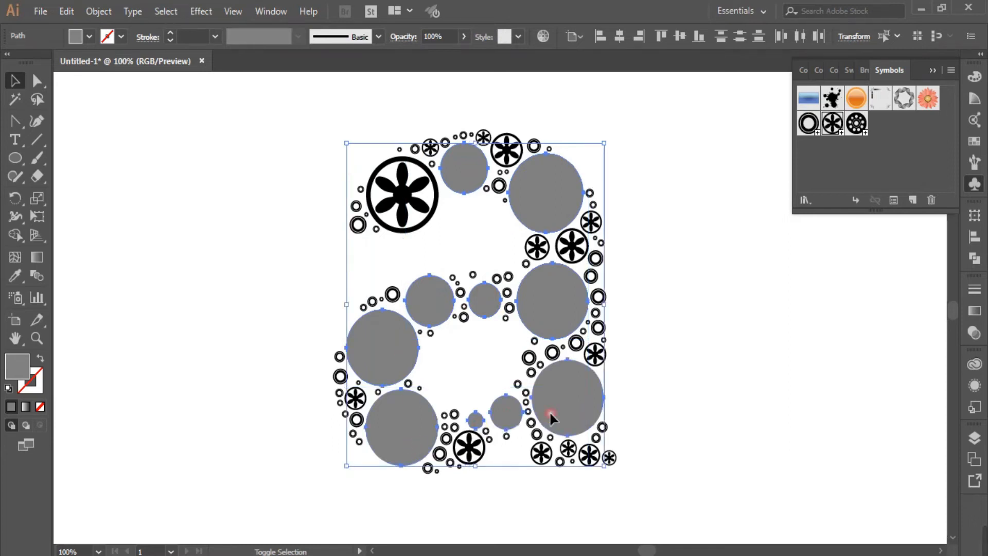
{"action": "left_click", "coordinate": [40, 11]}
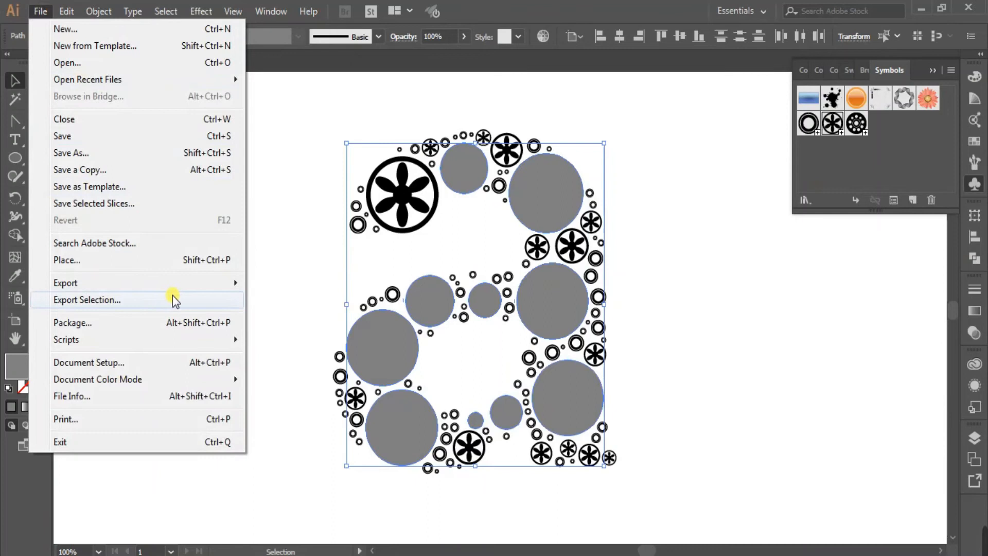
{"action": "mouse_move", "coordinate": [205, 341]}
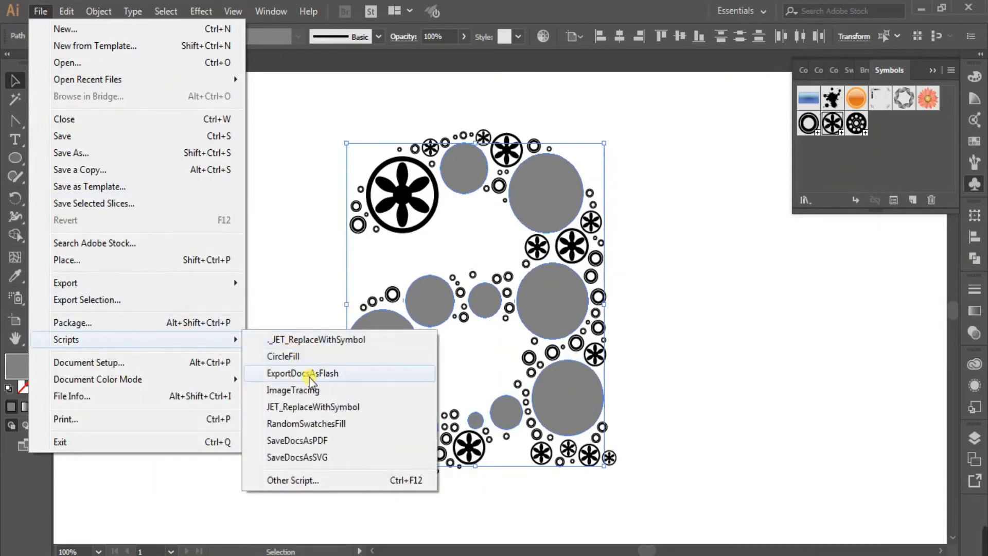
{"action": "left_click", "coordinate": [320, 407]}
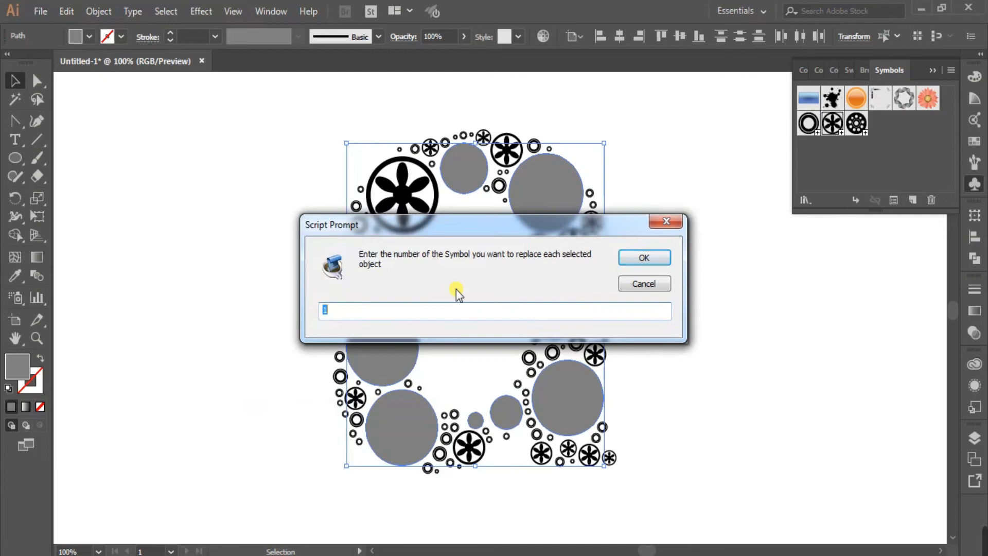
{"action": "type", "text": "9"}
{"action": "left_click", "coordinate": [644, 257]}
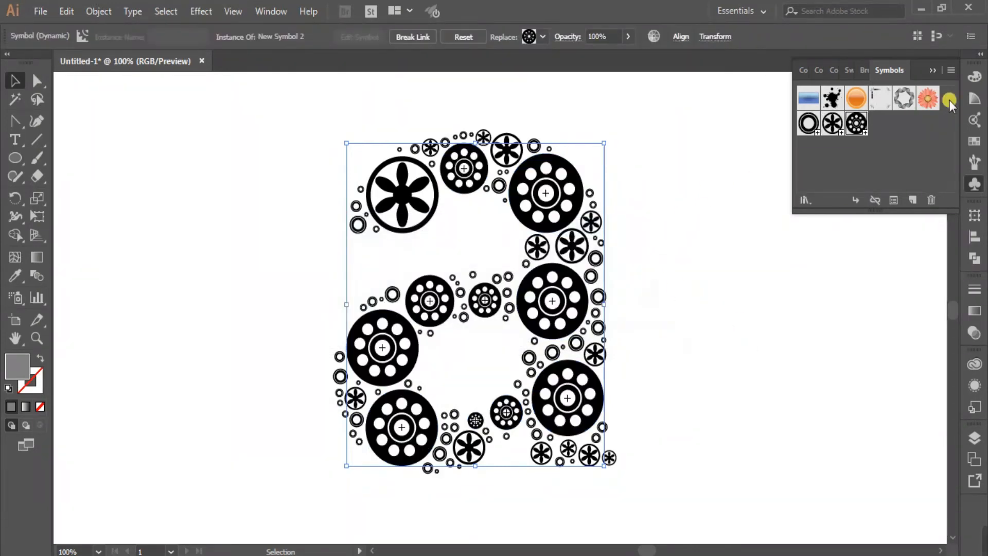
{"action": "left_click", "coordinate": [674, 185]}
{"action": "left_click_drag", "start_coordinate": [299, 116], "coordinate": [678, 524]}
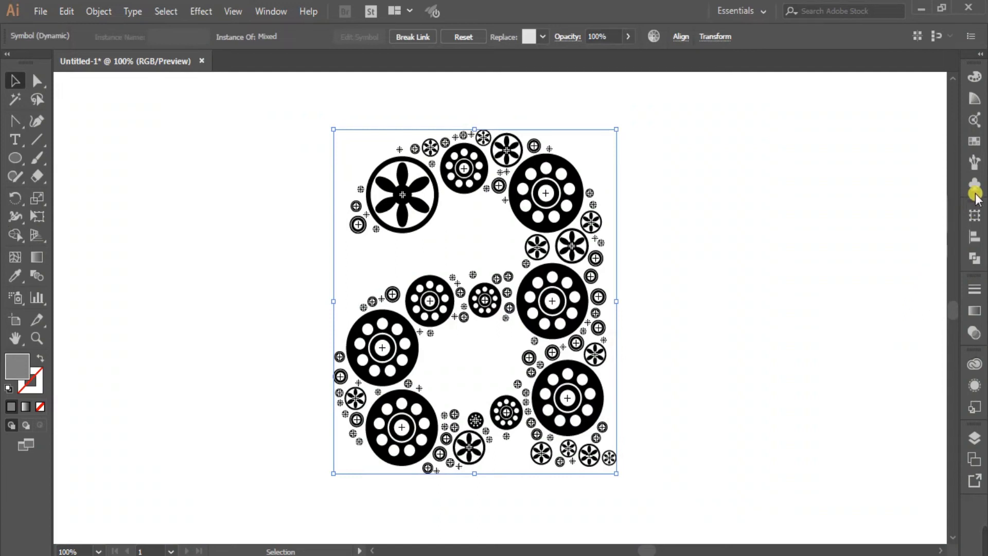
{"action": "left_click", "coordinate": [973, 141]}
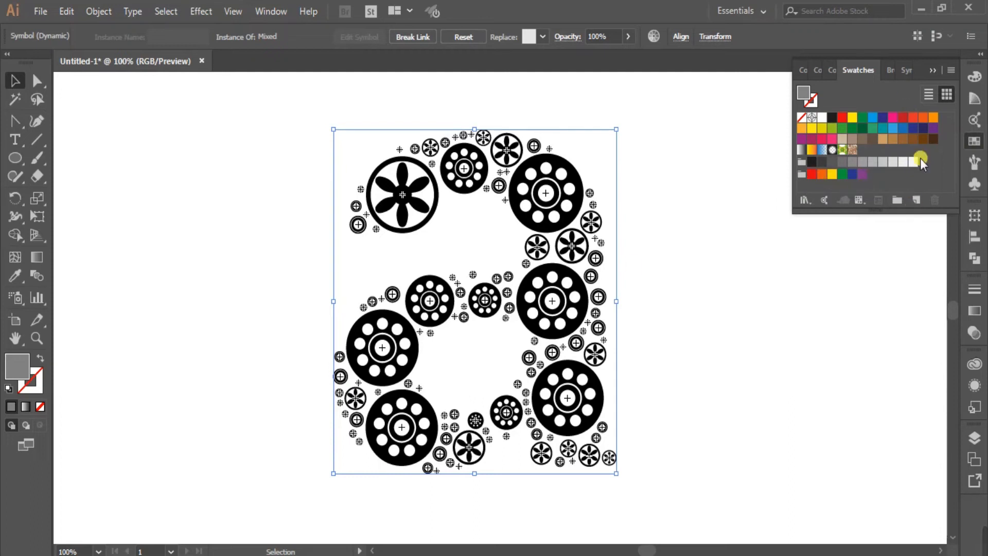
{"action": "left_click", "coordinate": [974, 141]}
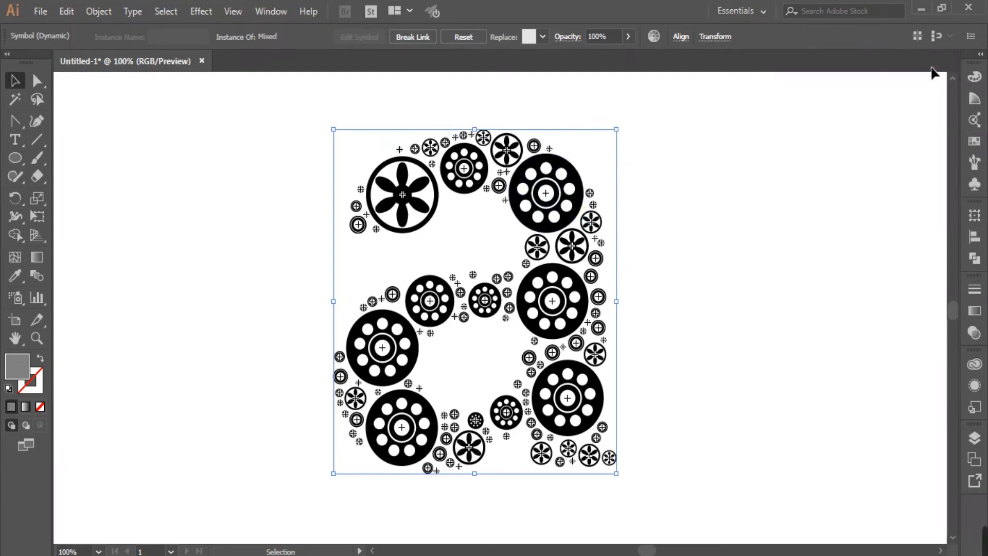
{"action": "left_click", "coordinate": [651, 264]}
- Expand all the symbol instances that make up the letter into editable shapes
{"action": "left_click_drag", "start_coordinate": [273, 99], "coordinate": [738, 503]}
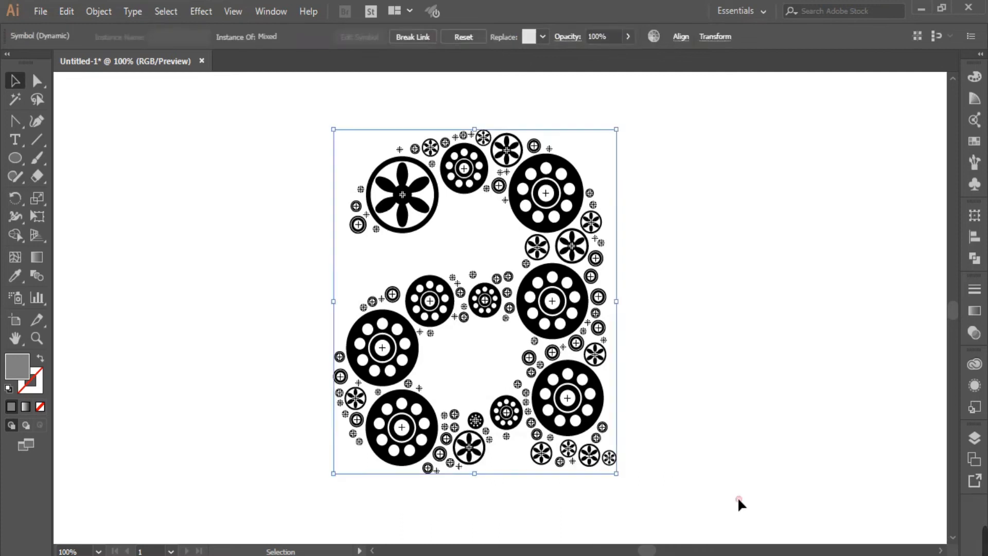
{"action": "left_click", "coordinate": [94, 15]}
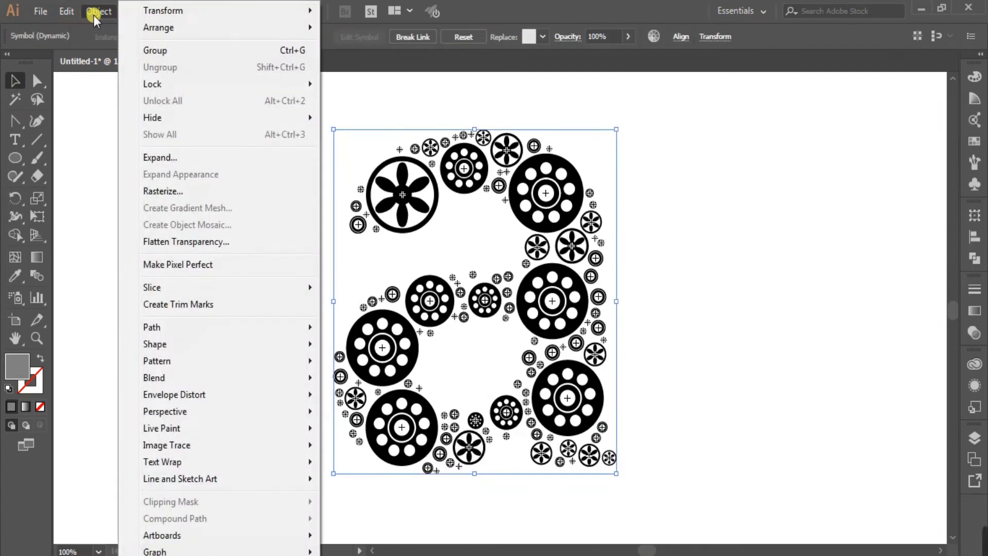
{"action": "left_click", "coordinate": [173, 157]}
{"action": "left_click", "coordinate": [684, 344]}
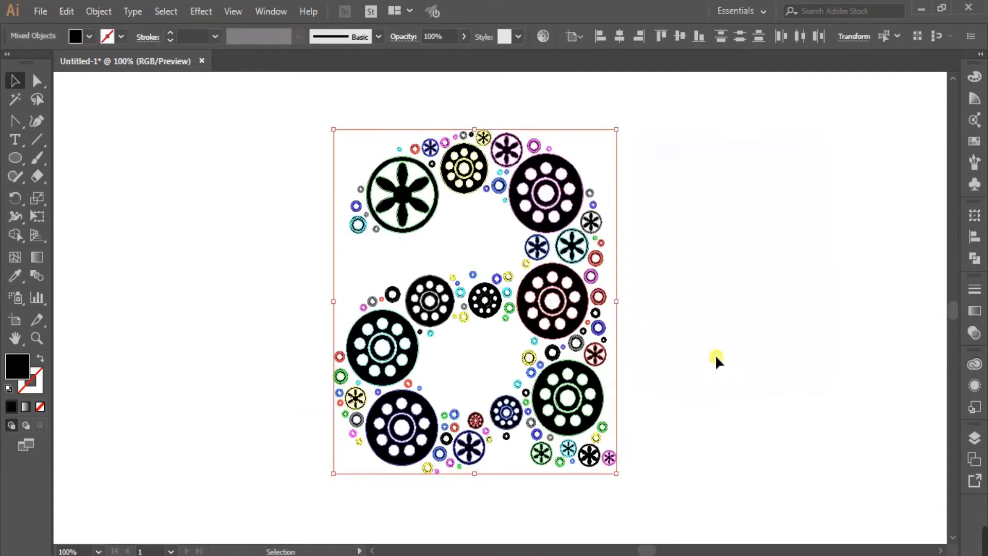
{"action": "left_click", "coordinate": [684, 248]}
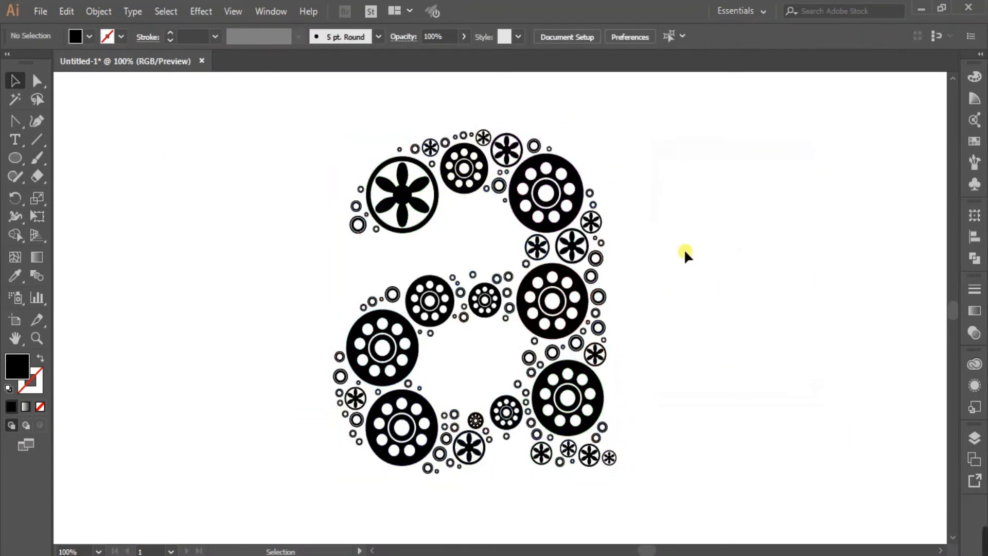
- Fill all the expanded shapes of the letter with the purple swatch from the bright colour group
{"action": "left_click_drag", "start_coordinate": [289, 111], "coordinate": [749, 501]}
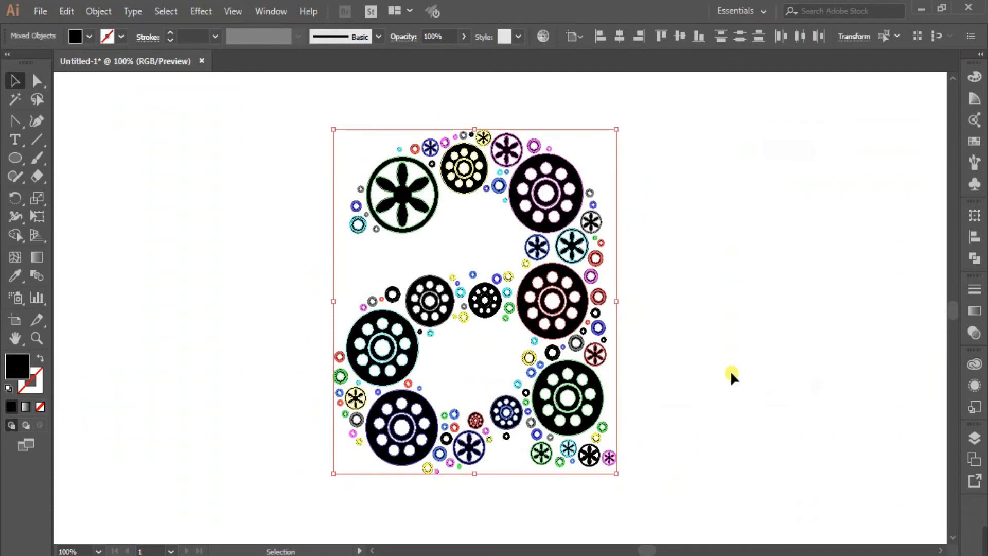
{"action": "left_click", "coordinate": [972, 144]}
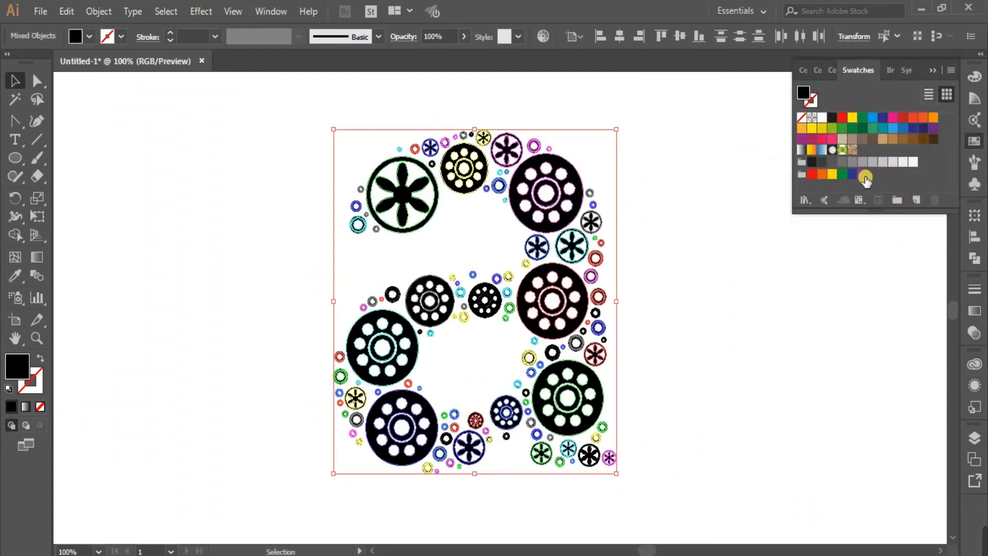
{"action": "left_click", "coordinate": [863, 176]}
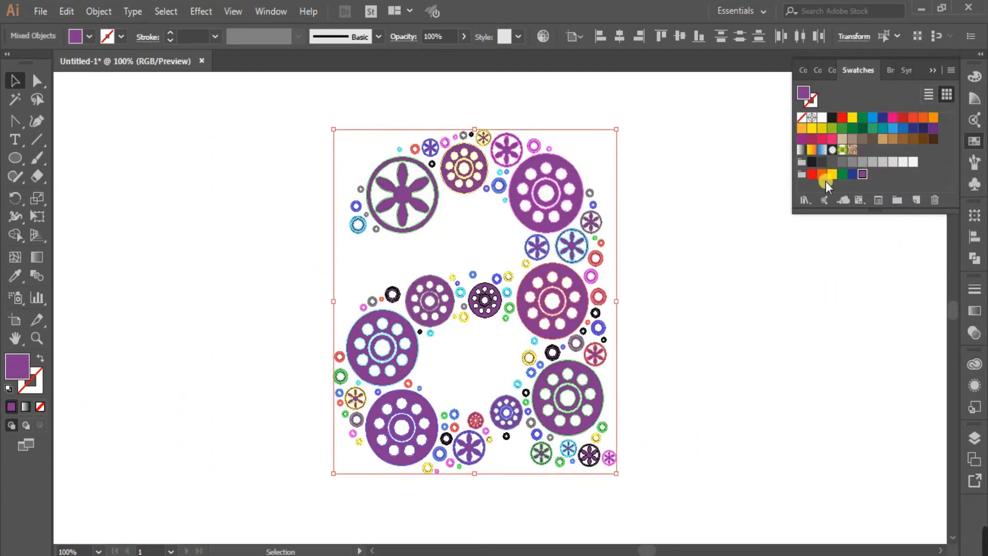
- Recolour the expanded letter's shapes randomly with the six swatches of the bright colour group using the RandomSwatchesFill script
{"action": "left_click", "coordinate": [40, 12]}
{"action": "mouse_move", "coordinate": [206, 339]}
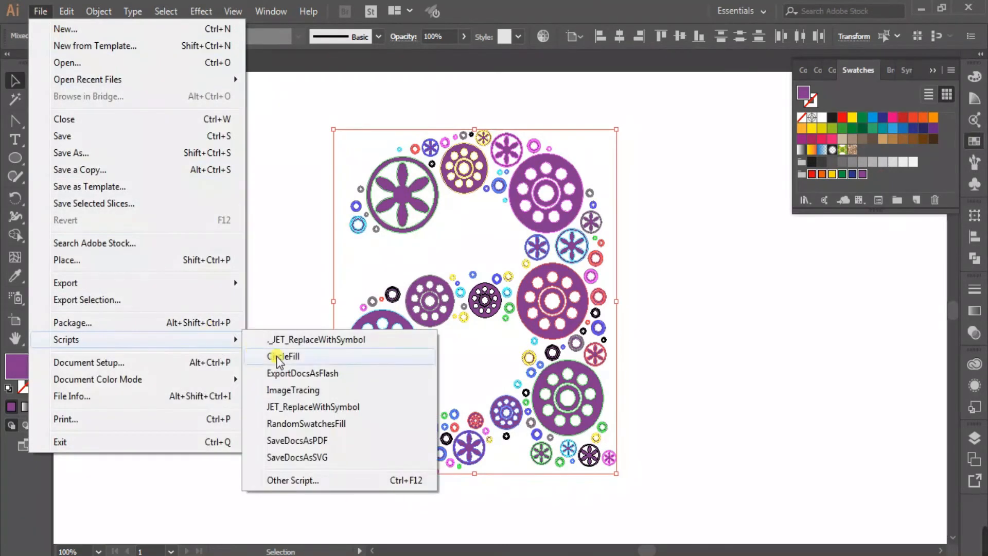
{"action": "left_click", "coordinate": [311, 423]}
{"action": "left_click", "coordinate": [238, 213]}
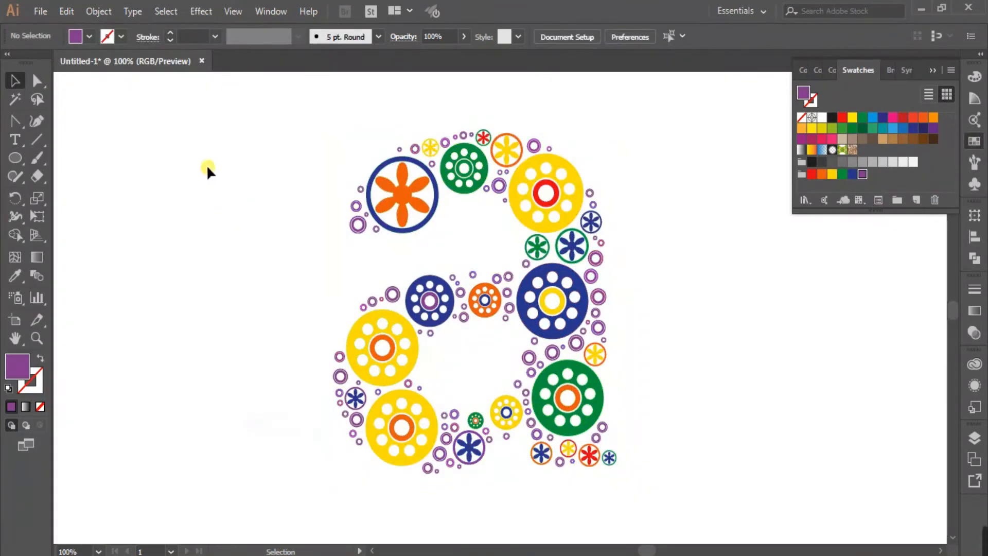
{"action": "left_click", "coordinate": [932, 71]}
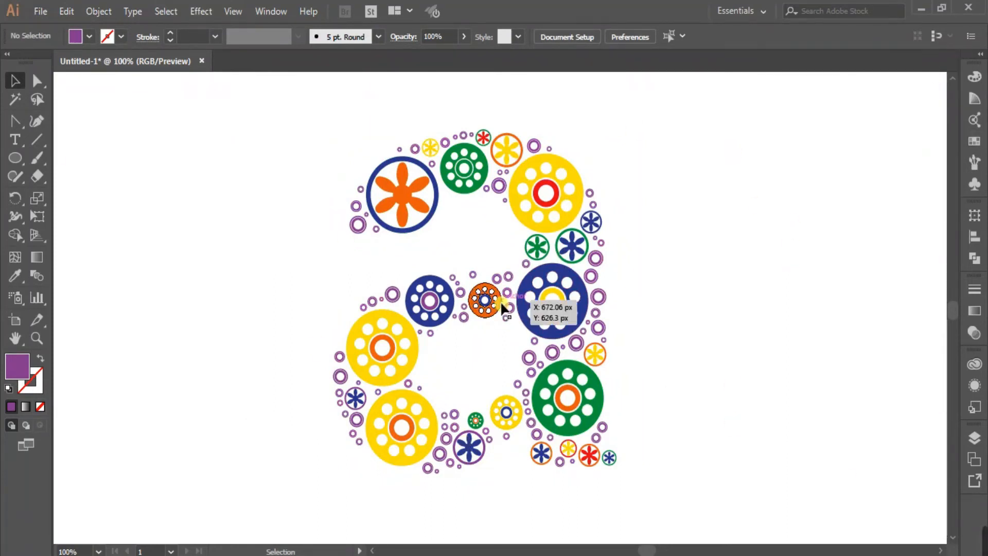
- Recolour the whole letter randomly with the default swatches from red through dark purple using the RandomSwatchesFill script
{"action": "left_click_drag", "start_coordinate": [266, 114], "coordinate": [678, 478]}
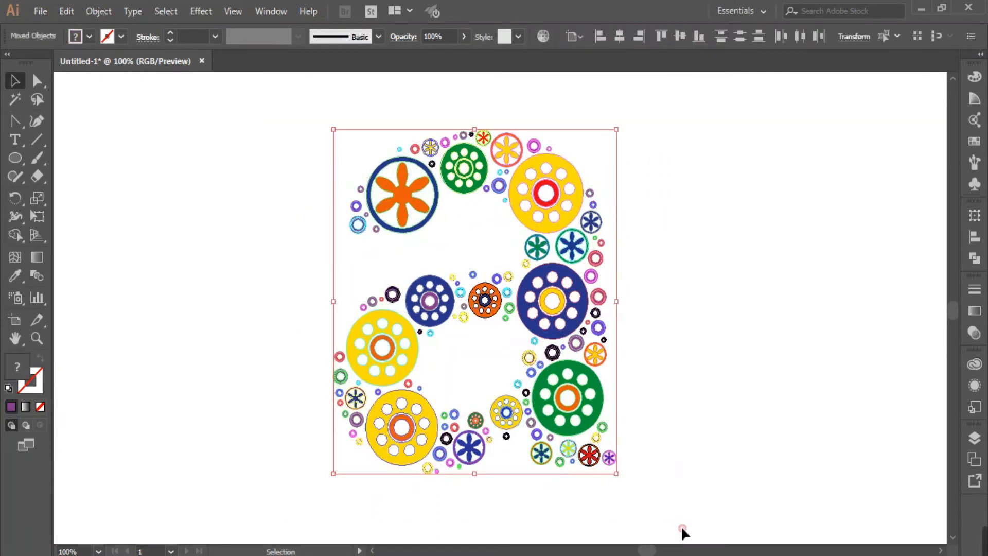
{"action": "left_click", "coordinate": [974, 140]}
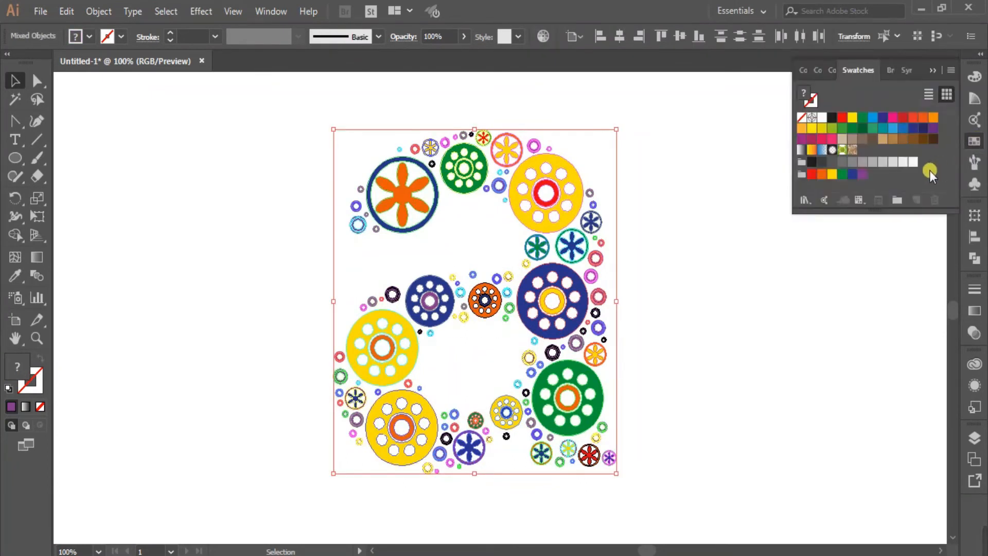
{"action": "left_click", "coordinate": [932, 130]}
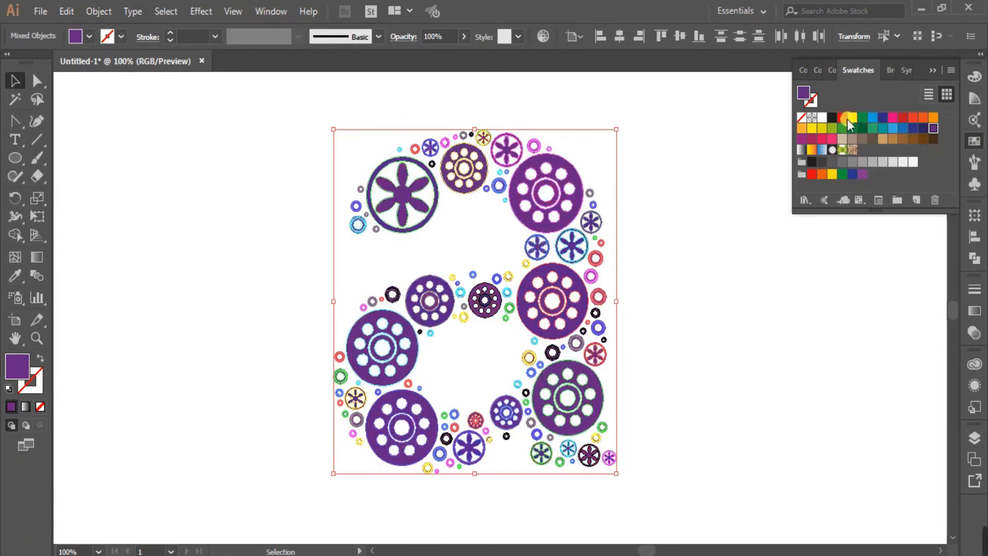
{"action": "left_click", "coordinate": [42, 11]}
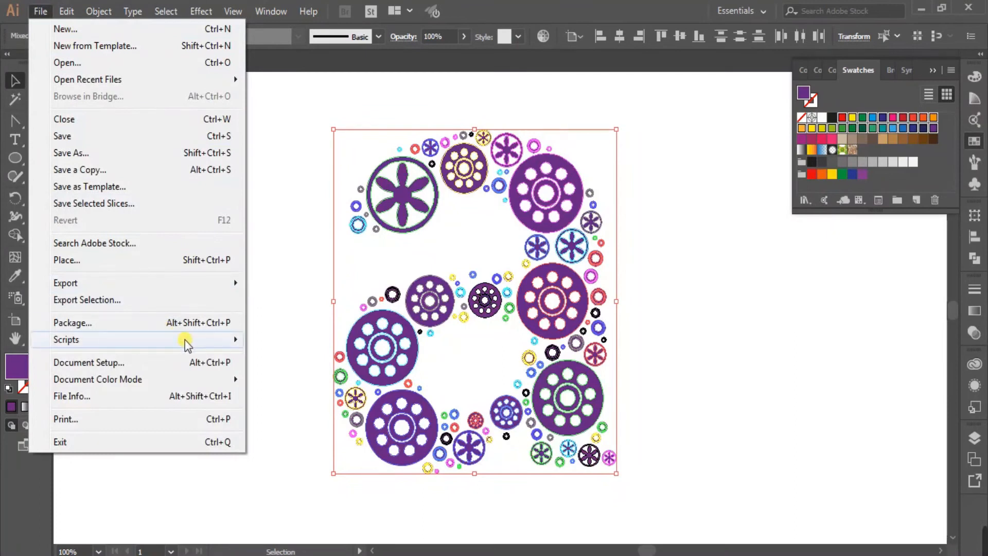
{"action": "mouse_move", "coordinate": [185, 340]}
{"action": "left_click", "coordinate": [320, 423]}
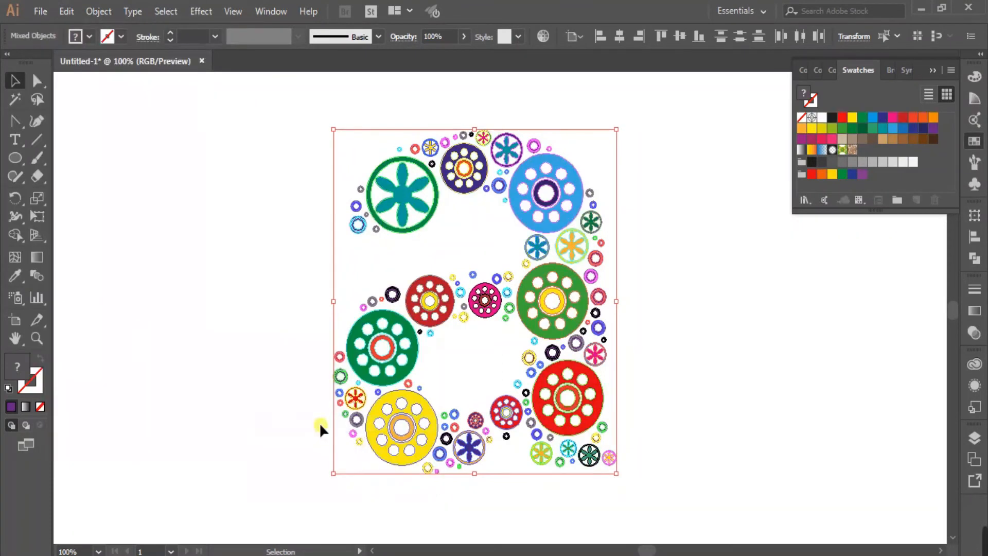
{"action": "left_click", "coordinate": [690, 298]}
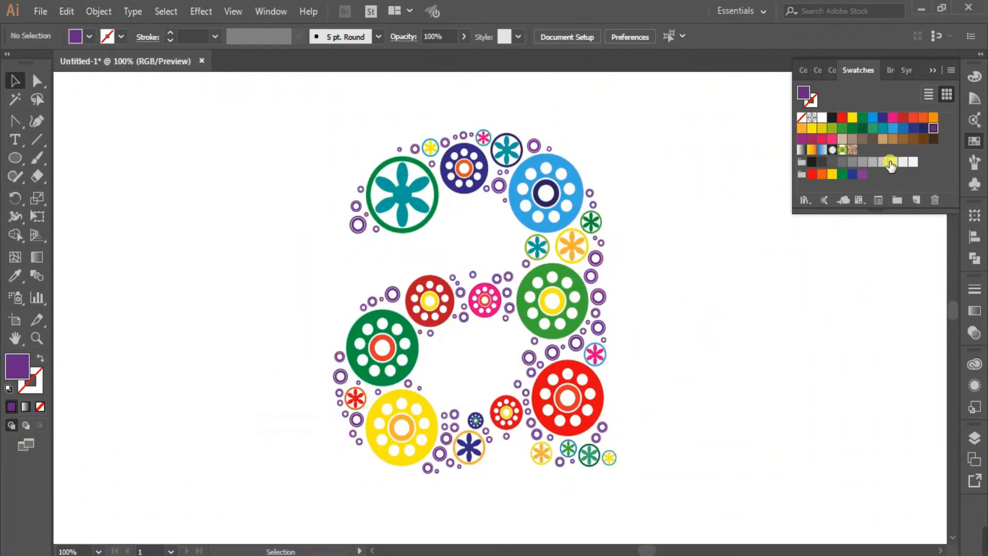
{"action": "left_click", "coordinate": [932, 70]}
- Delete the three black decorative source circles above the coloured letter
{"action": "key", "text": "ctrl+minus"}
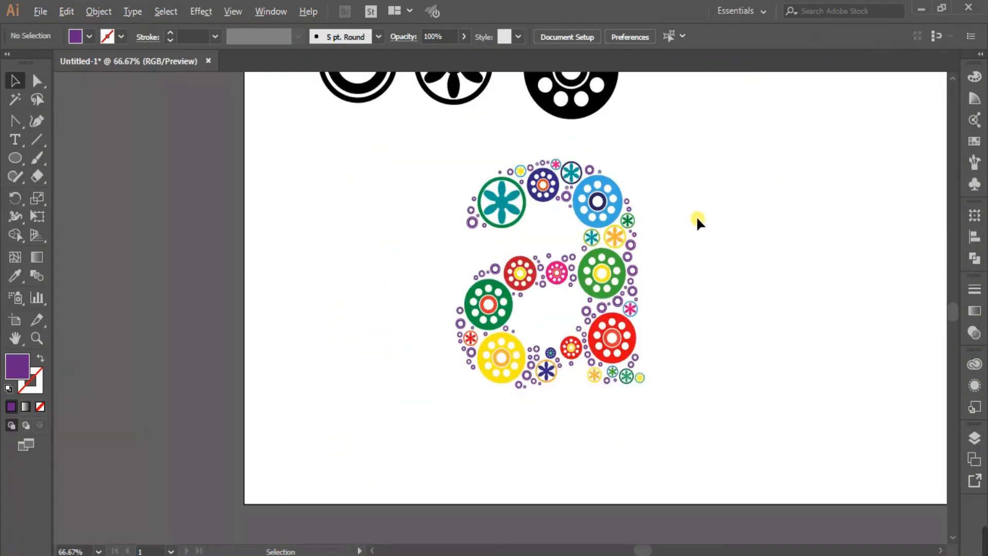
{"action": "left_click_drag", "start_coordinate": [789, 220], "coordinate": [594, 295]}
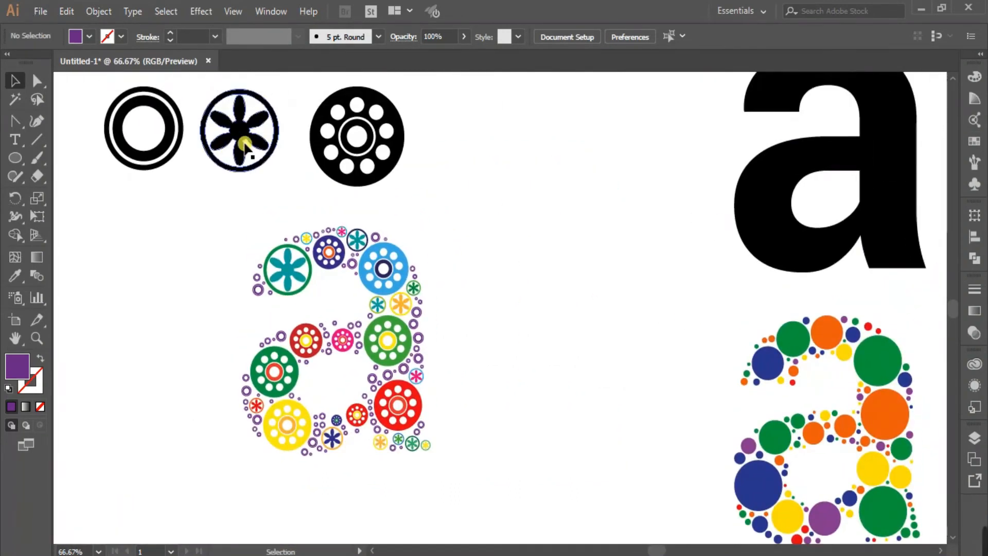
{"action": "left_click_drag", "start_coordinate": [441, 149], "coordinate": [117, 106]}
{"action": "key", "text": "Delete"}
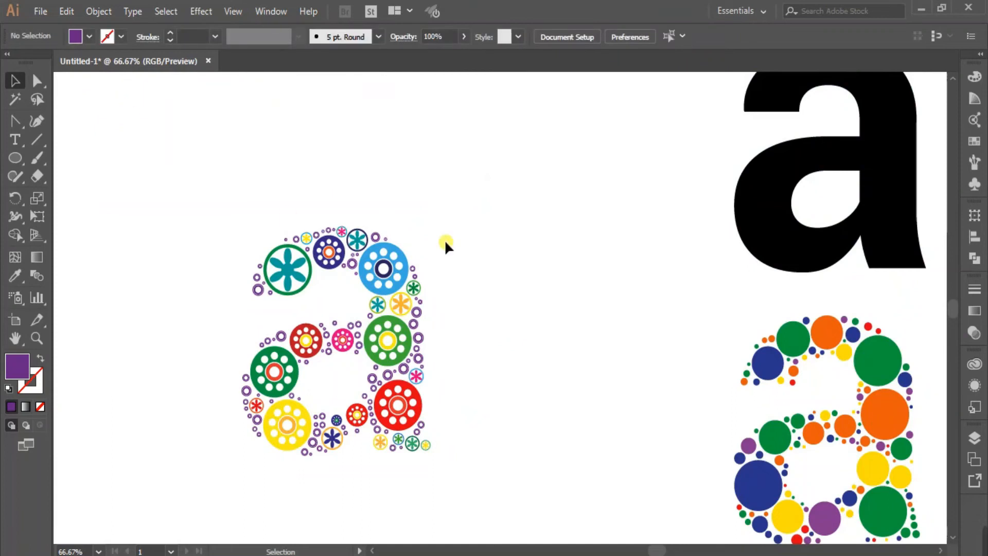
- Group all the shapes of the multicoloured letter made of decorative symbols
{"action": "left_click_drag", "start_coordinate": [609, 331], "coordinate": [598, 316]}
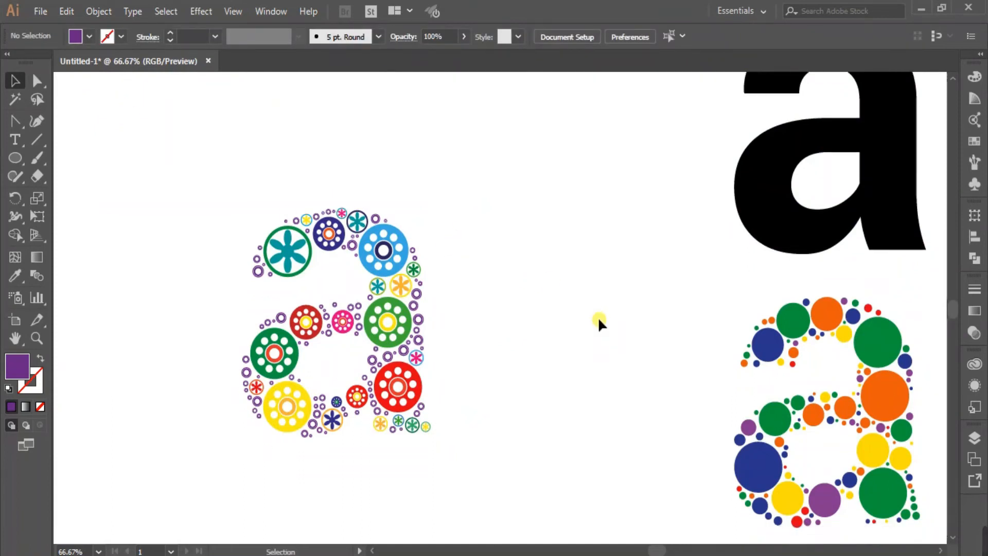
{"action": "key", "text": "ctrl+minus"}
{"action": "left_click", "coordinate": [441, 322]}
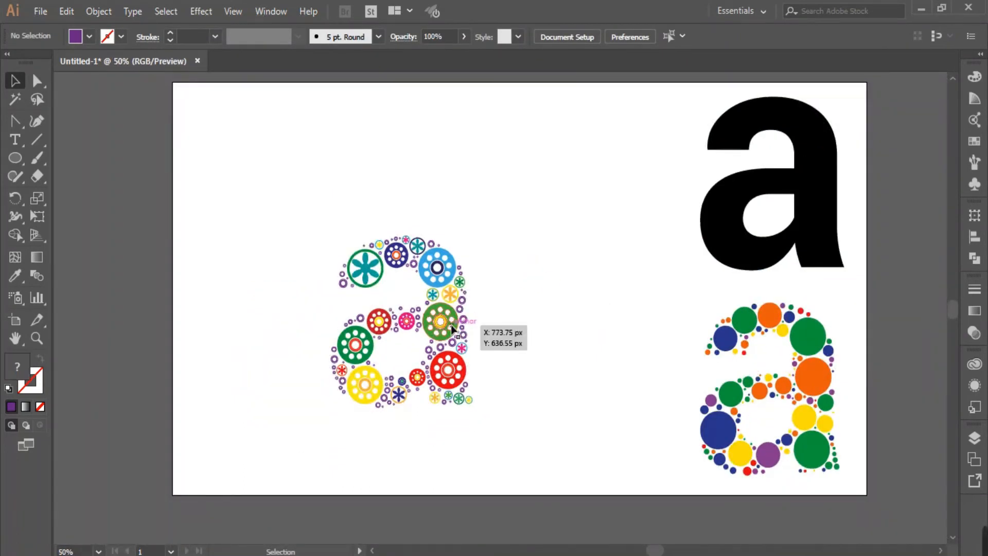
{"action": "left_click_drag", "start_coordinate": [268, 167], "coordinate": [536, 456]}
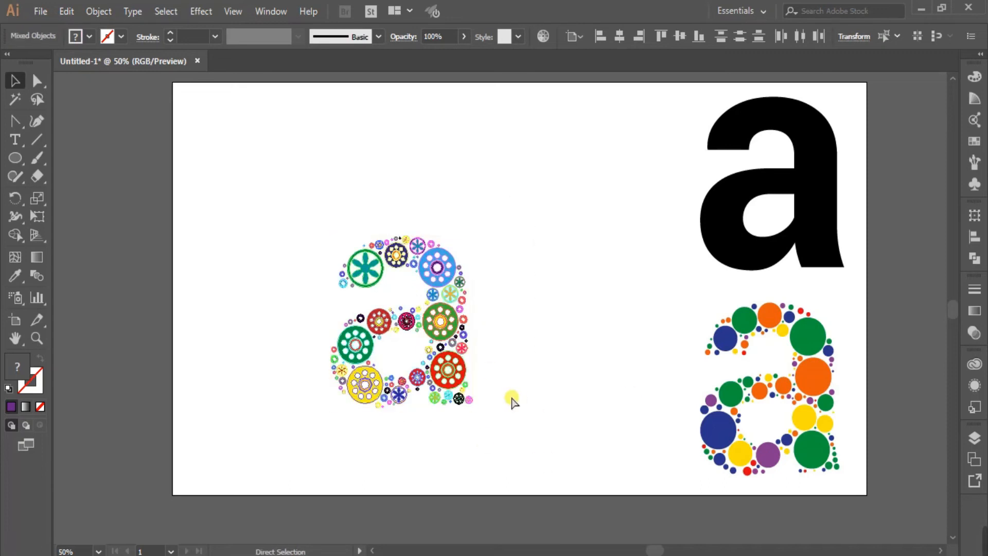
{"action": "key", "text": "ctrl+g"}
- Swap the black letter with the symbol-filled letter, placing the symbol-filled one above the plain circle-filled letter and the black one on the empty artboard area
{"action": "left_click_drag", "start_coordinate": [749, 231], "coordinate": [515, 244]}
{"action": "left_click_drag", "start_coordinate": [435, 337], "coordinate": [803, 209]}
{"action": "left_click", "coordinate": [628, 357]}
{"action": "left_click_drag", "start_coordinate": [576, 247], "coordinate": [506, 335]}
- Ungroup the solid black letter "a"
{"action": "scroll", "coordinate": [584, 381], "scroll_direction": "up", "scroll_amount": 1}
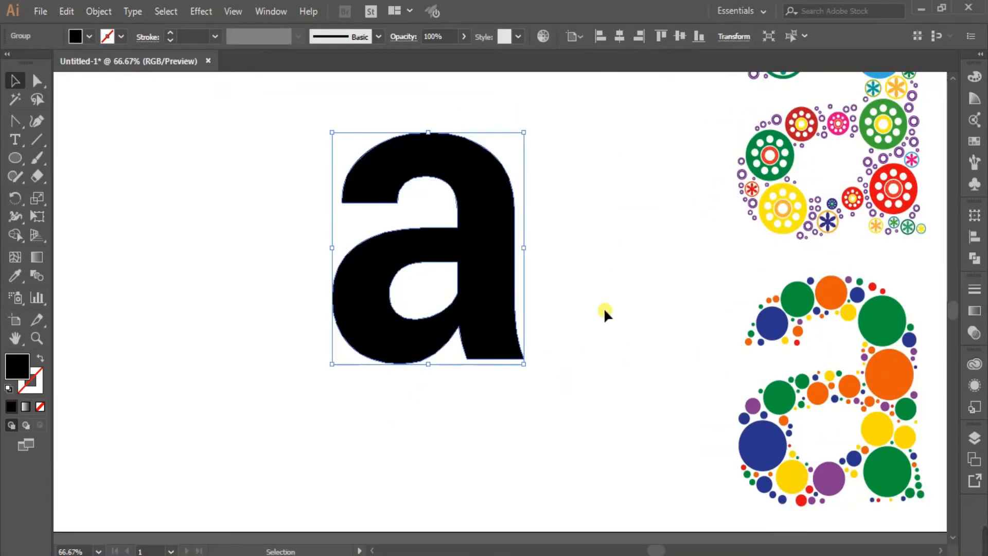
{"action": "left_click_drag", "start_coordinate": [591, 291], "coordinate": [613, 326]}
{"action": "right_click", "coordinate": [519, 297]}
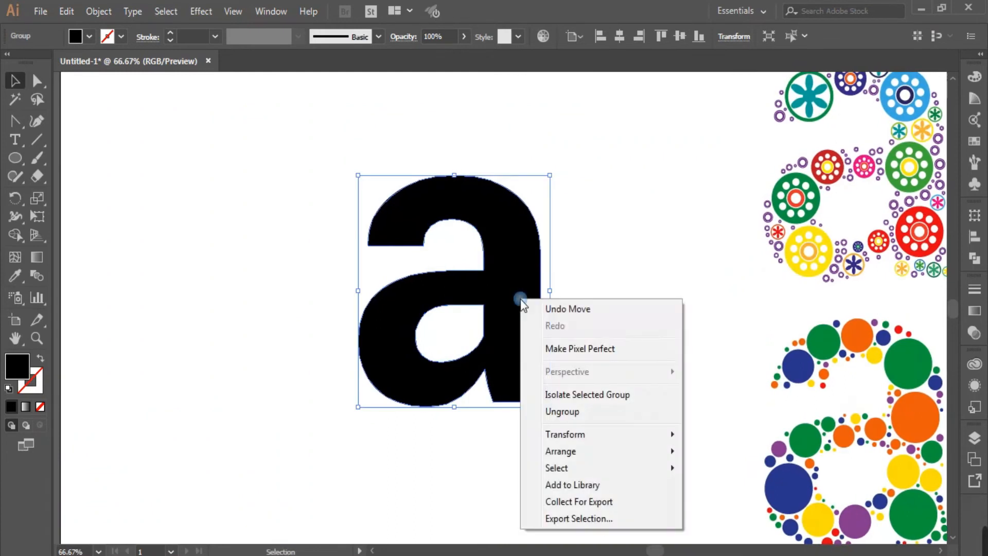
{"action": "left_click", "coordinate": [562, 411]}
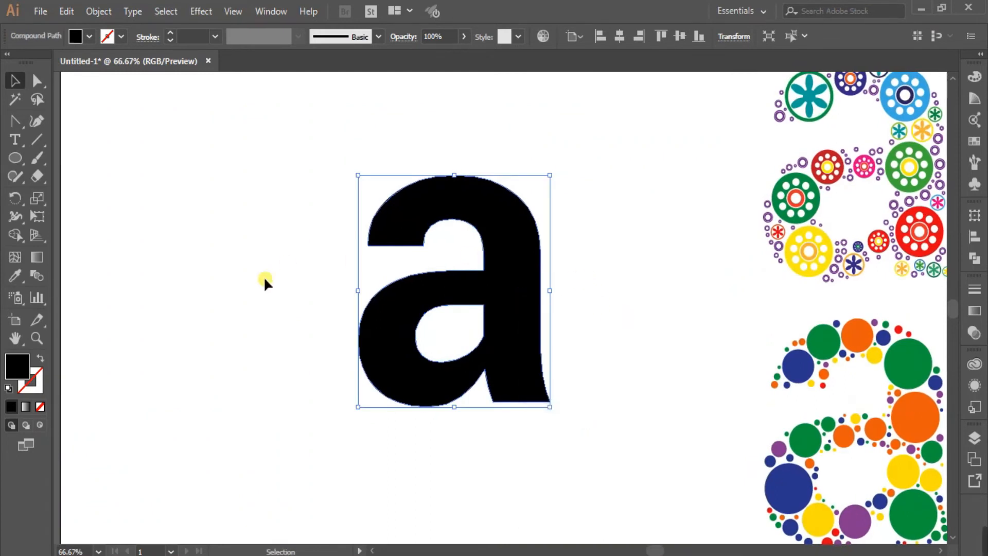
- Start the CircleFill script on the black letter with a max size of 50% and a min size of 1%
{"action": "left_click", "coordinate": [45, 14]}
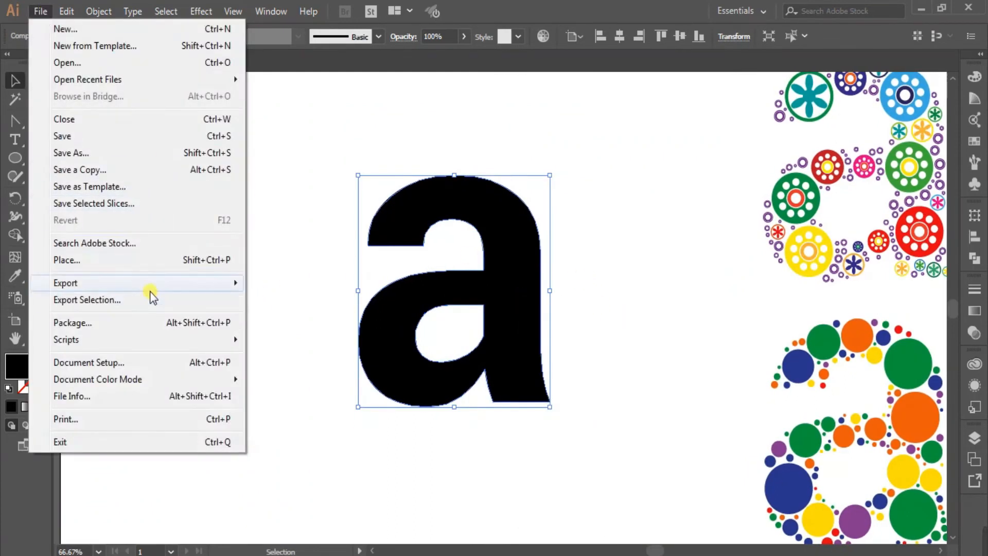
{"action": "mouse_move", "coordinate": [144, 341]}
{"action": "left_click", "coordinate": [282, 355]}
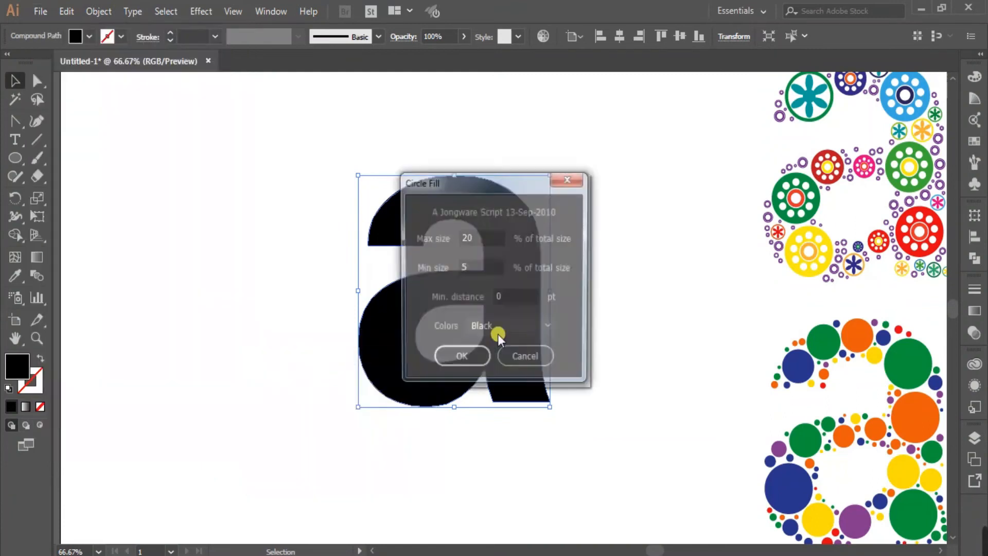
{"action": "left_click_drag", "start_coordinate": [493, 187], "coordinate": [287, 159]}
{"action": "double_click", "coordinate": [273, 211]}
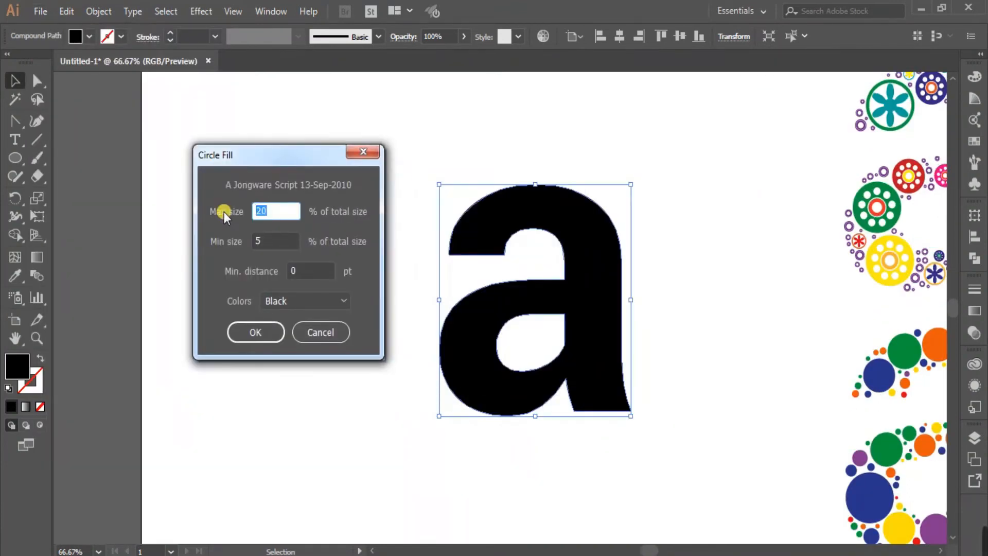
{"action": "type", "text": "50"}
{"action": "double_click", "coordinate": [257, 242]}
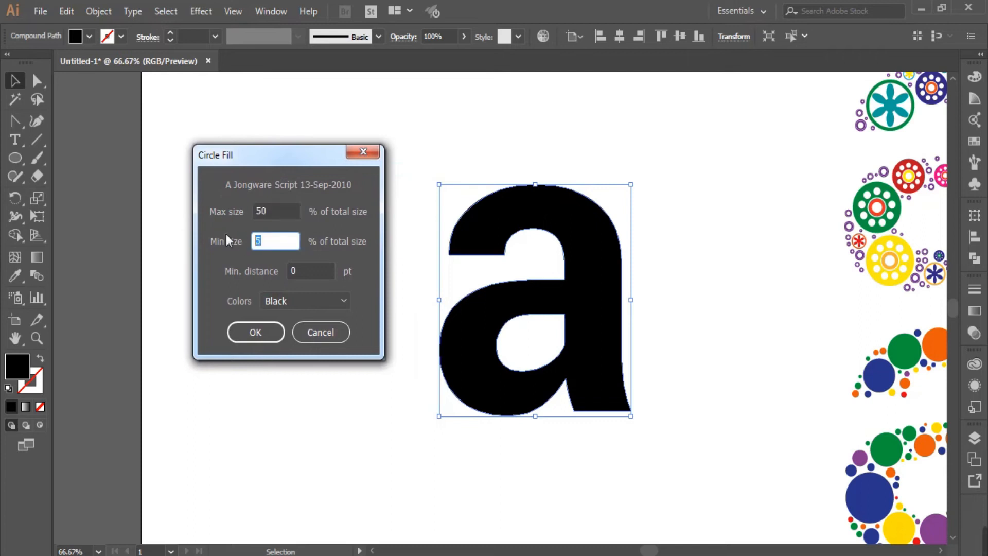
{"action": "type", "text": "1"}
- Set the minimum circle distance to 1 pt, change the colour option from Black, and fill the letter with circles
{"action": "double_click", "coordinate": [303, 271]}
{"action": "type", "text": "1"}
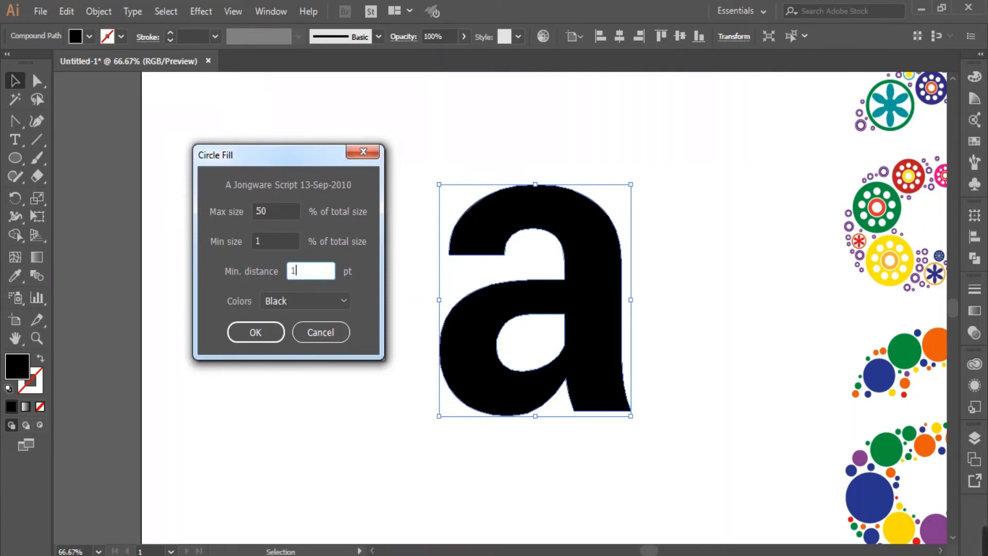
{"action": "left_click", "coordinate": [340, 300]}
{"action": "left_click", "coordinate": [288, 350]}
{"action": "left_click", "coordinate": [256, 332]}
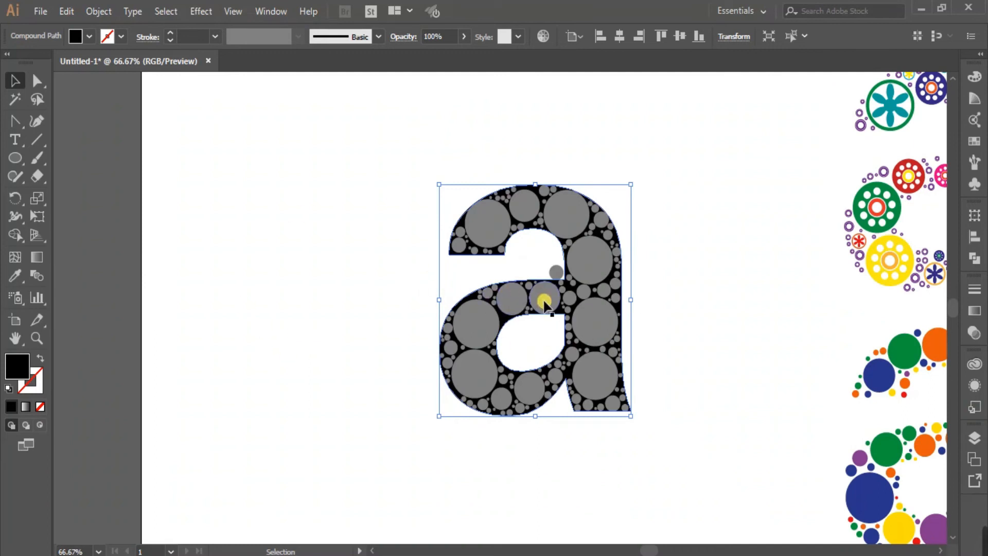
- Delete the stray circle in the letter's upper opening and the black letter shape behind the circles
{"action": "scroll", "coordinate": [542, 298], "scroll_direction": "up", "scroll_amount": 1}
{"action": "left_click", "coordinate": [533, 236]}
{"action": "left_click_drag", "start_coordinate": [535, 239], "coordinate": [576, 272]}
{"action": "key", "text": "Delete"}
{"action": "left_click", "coordinate": [522, 189]}
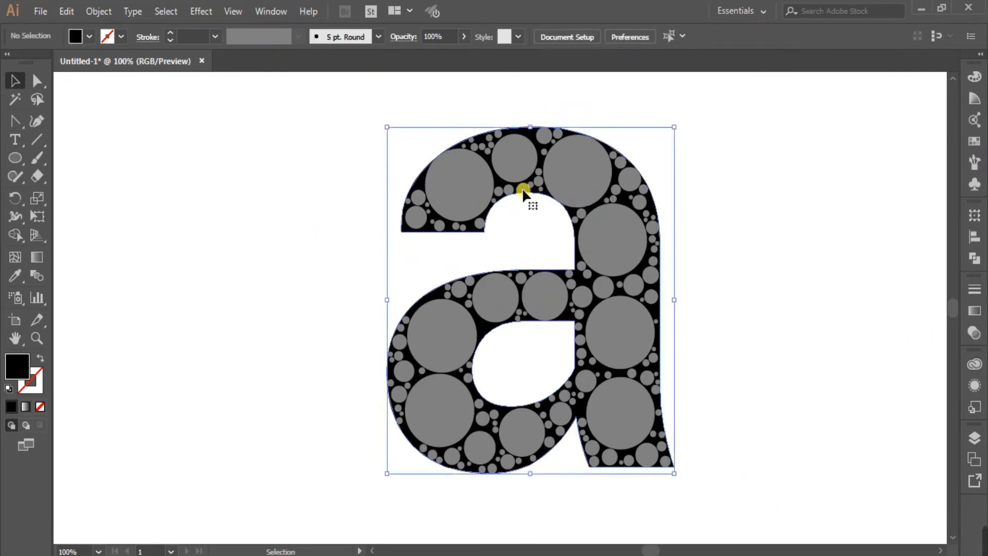
{"action": "key", "text": "Delete"}
- Recolour all the gray circles randomly with the default swatches from red through bright pink using the RandomSwatchesFill script
{"action": "left_click_drag", "start_coordinate": [345, 126], "coordinate": [770, 521]}
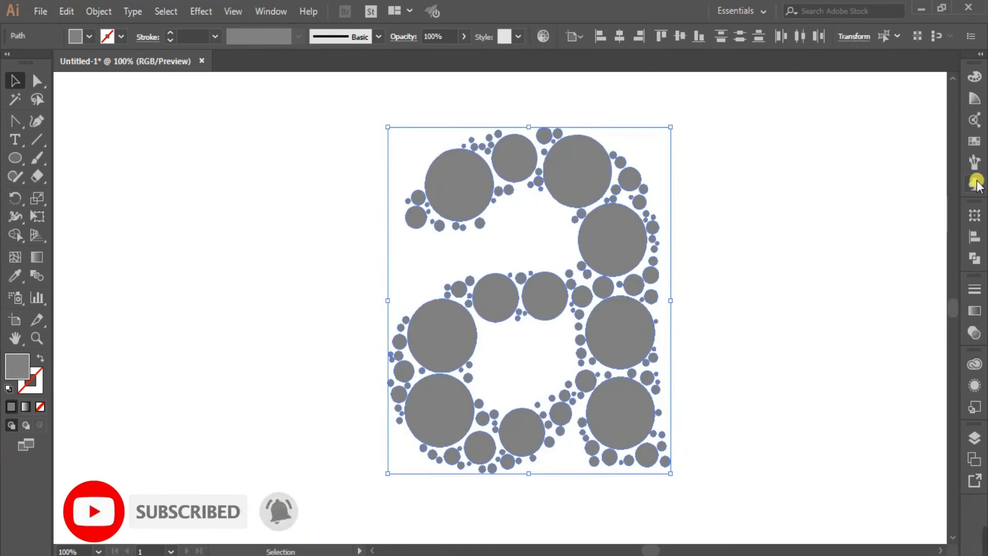
{"action": "left_click", "coordinate": [974, 141]}
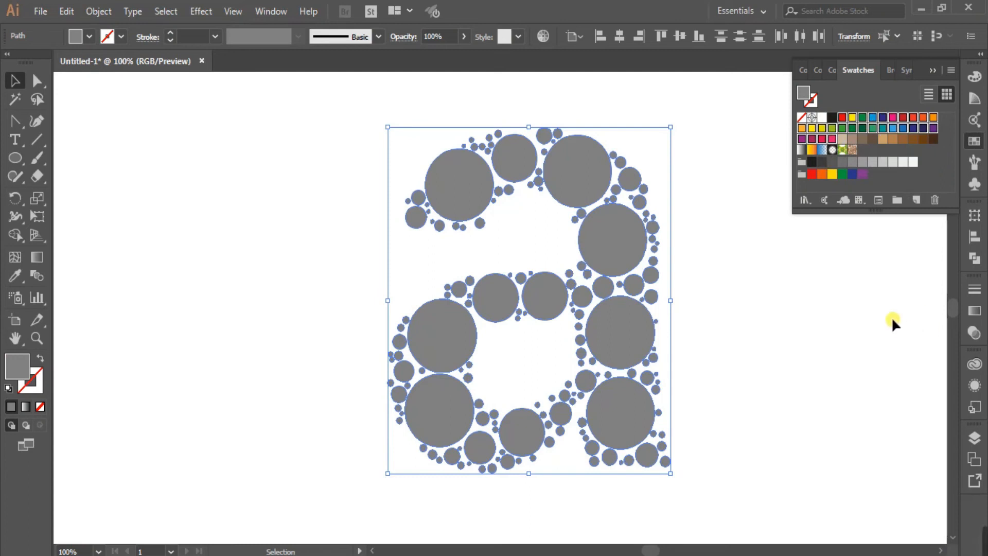
{"action": "left_click", "coordinate": [41, 12]}
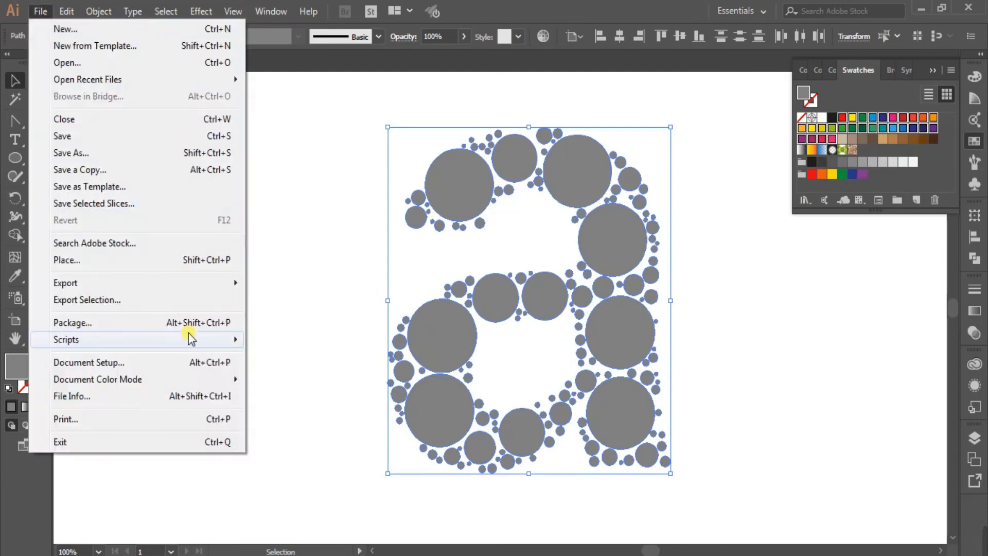
{"action": "mouse_move", "coordinate": [212, 339]}
{"action": "left_click", "coordinate": [326, 423]}
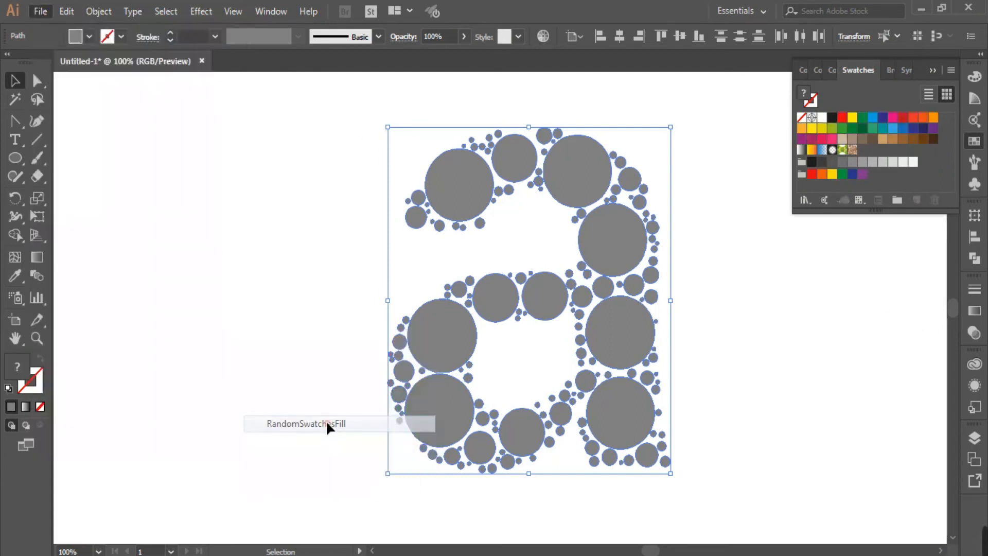
{"action": "left_click", "coordinate": [284, 268]}
{"action": "left_click", "coordinate": [933, 70]}
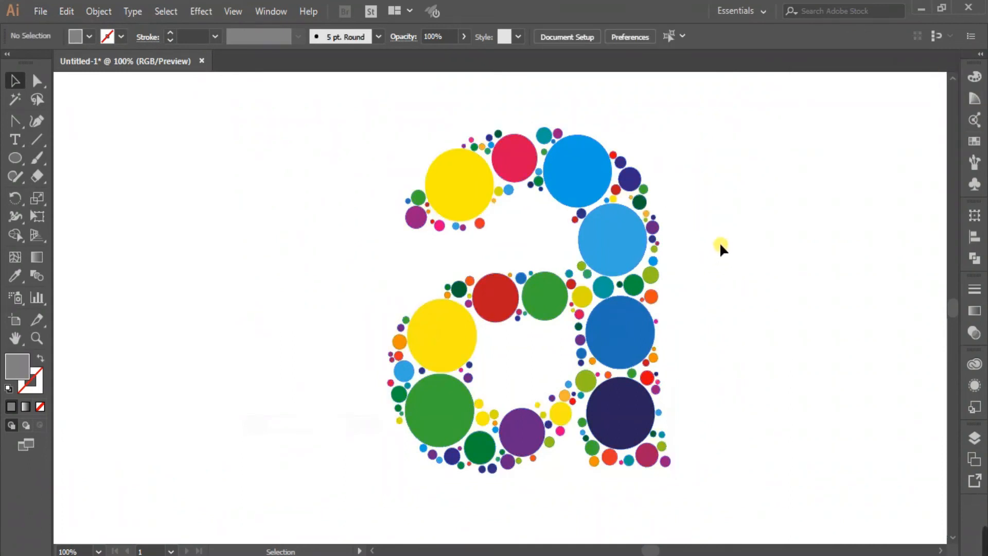
- Group all the coloured circles of the new letter
{"action": "scroll", "coordinate": [720, 247], "scroll_direction": "down", "scroll_amount": 1}
{"action": "left_click_drag", "start_coordinate": [777, 241], "coordinate": [615, 260]}
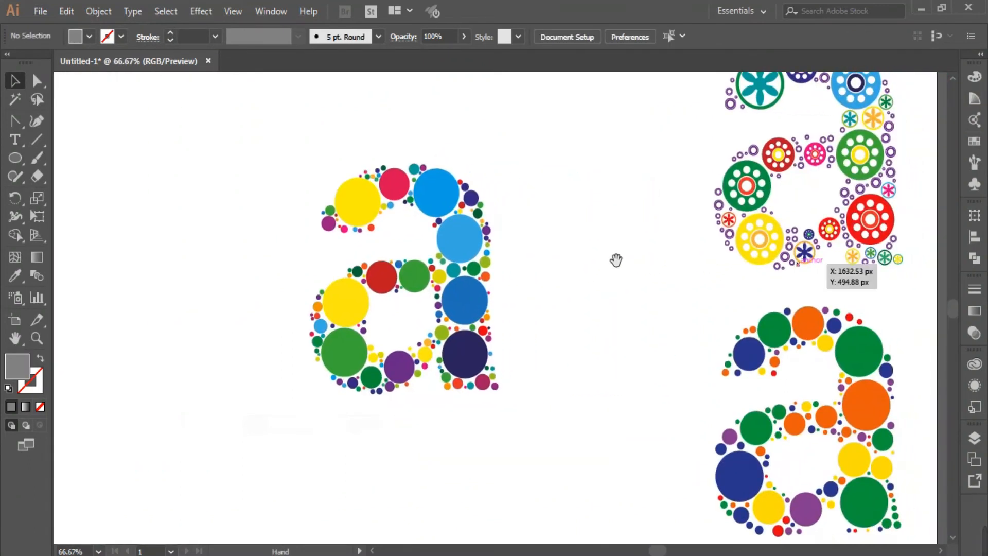
{"action": "scroll", "coordinate": [613, 257], "scroll_direction": "down", "scroll_amount": 1}
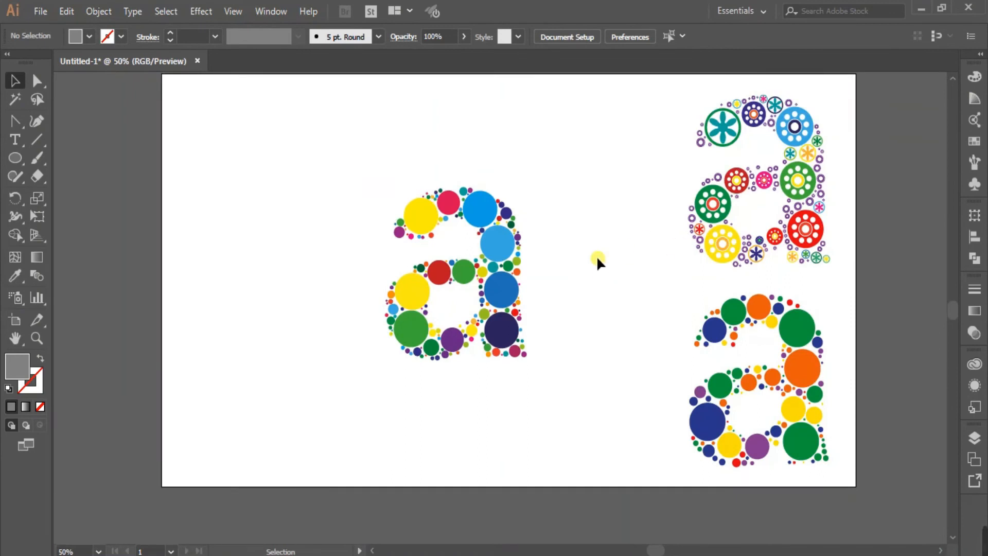
{"action": "left_click_drag", "start_coordinate": [323, 349], "coordinate": [557, 165]}
{"action": "key", "text": "ctrl+g"}
- Arrange the three finished letters in one horizontal row across the artboard, with the symbol-filled letter in the middle
{"action": "scroll", "coordinate": [583, 286], "scroll_direction": "up", "scroll_amount": 2}
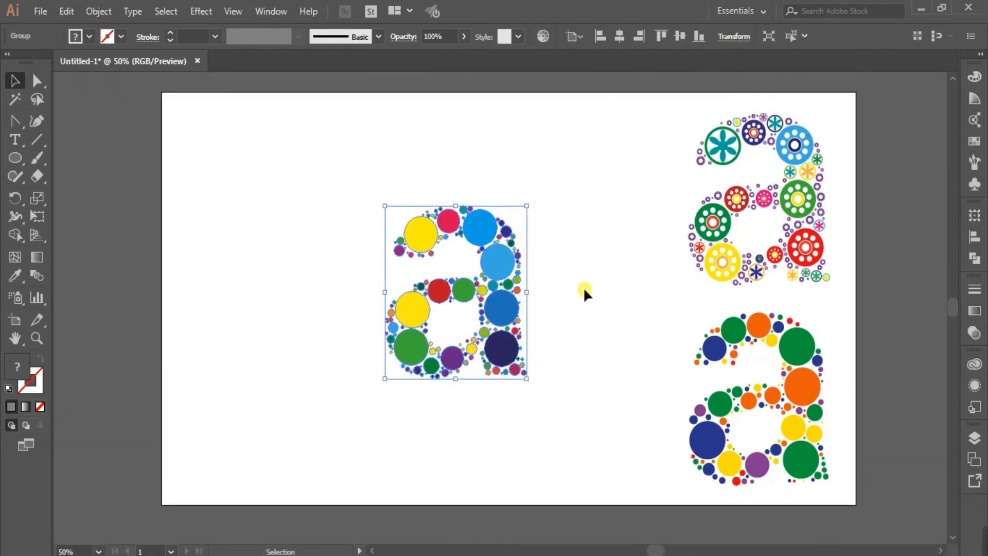
{"action": "left_click_drag", "start_coordinate": [502, 326], "coordinate": [347, 332]}
{"action": "left_click_drag", "start_coordinate": [806, 216], "coordinate": [549, 305]}
{"action": "left_click_drag", "start_coordinate": [739, 347], "coordinate": [714, 235]}
{"action": "left_click", "coordinate": [635, 446]}
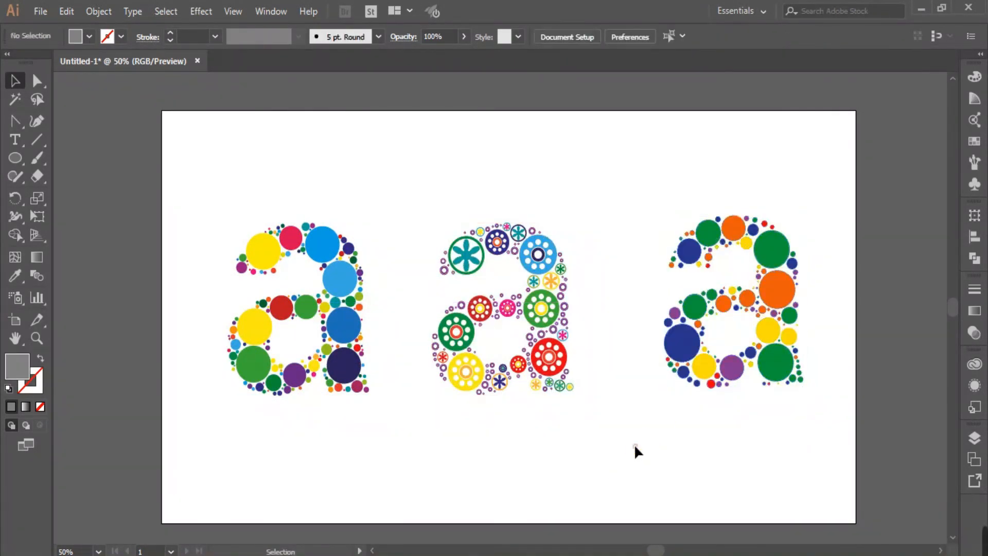
{"action": "left_click_drag", "start_coordinate": [546, 309], "coordinate": [557, 310]}
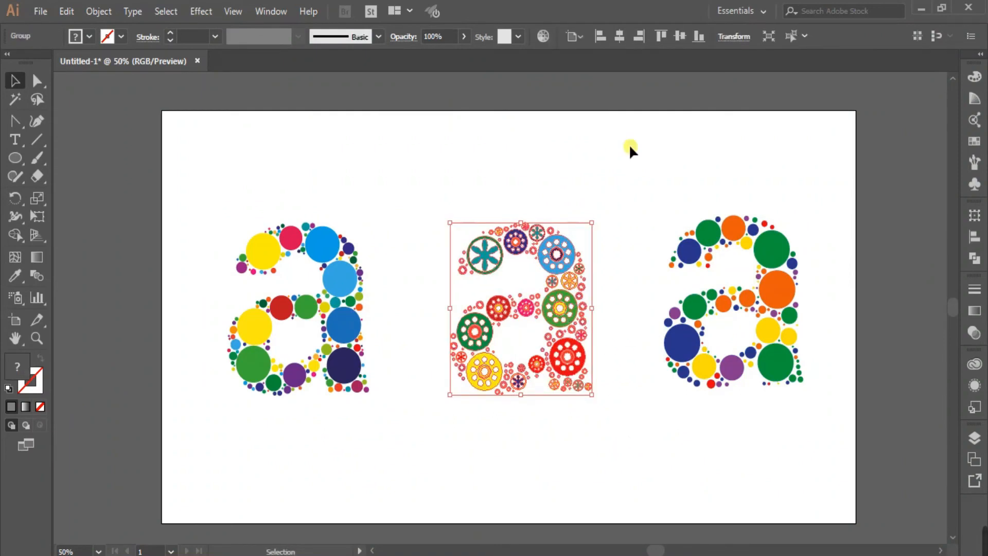
- Centre the symbol-filled letter on the artboard both horizontally and vertically
{"action": "left_click", "coordinate": [619, 36]}
{"action": "left_click", "coordinate": [680, 36]}
{"action": "left_click", "coordinate": [655, 435]}
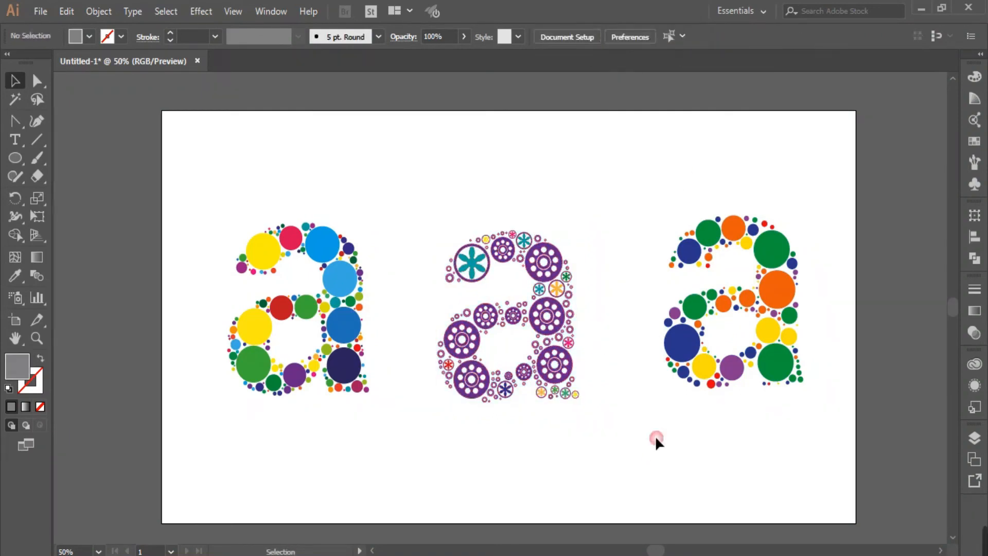
- Centre the two circle-filled outer letters vertically on the artboard, keeping their horizontal positions
{"action": "left_click", "coordinate": [709, 370]}
{"action": "left_click", "coordinate": [679, 36]}
{"action": "left_click", "coordinate": [576, 433]}
{"action": "left_click", "coordinate": [341, 360]}
{"action": "left_click", "coordinate": [678, 36]}
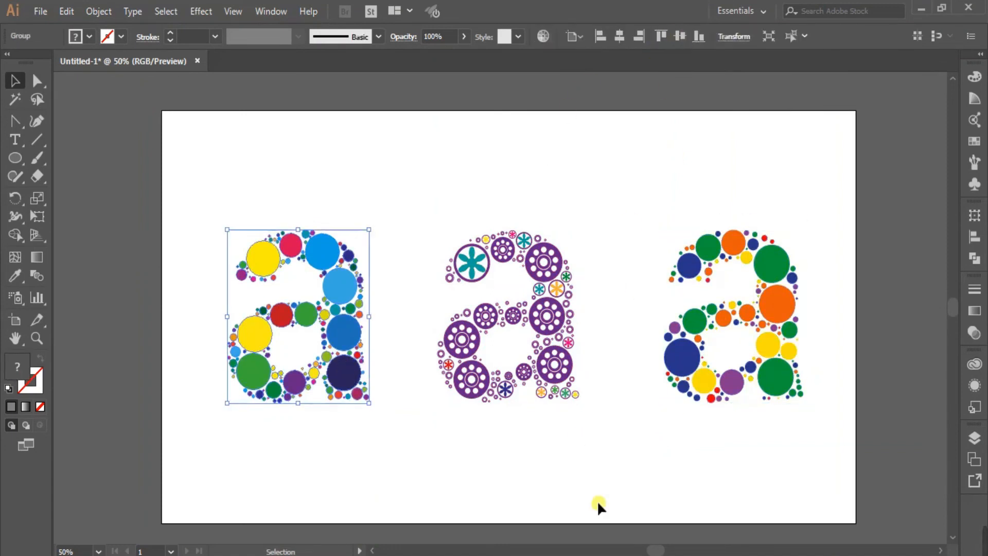
{"action": "left_click", "coordinate": [604, 465]}
- Enlarge each of the three letters proportionally from its centre to a matching size, about 30 percent bigger
{"action": "left_click", "coordinate": [530, 375]}
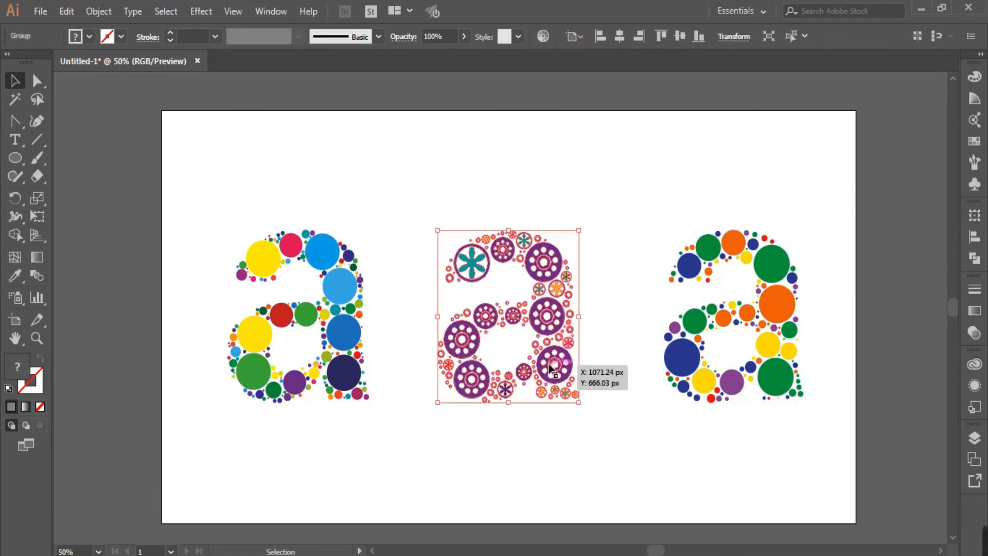
{"action": "left_click_drag", "start_coordinate": [578, 400], "coordinate": [611, 428]}
{"action": "left_click", "coordinate": [659, 469]}
{"action": "left_click", "coordinate": [343, 373]}
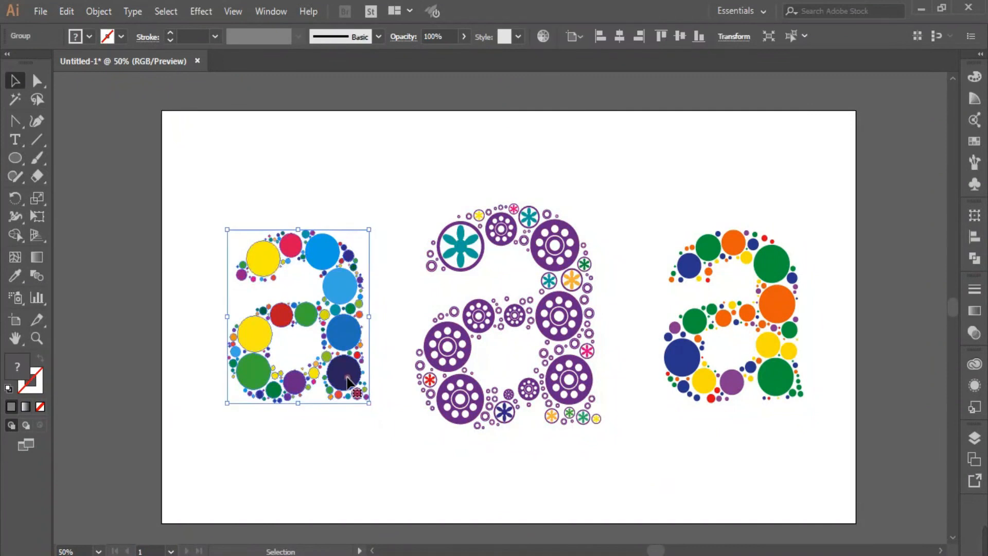
{"action": "left_click_drag", "start_coordinate": [369, 404], "coordinate": [404, 432]}
{"action": "left_click", "coordinate": [603, 477]}
{"action": "left_click", "coordinate": [674, 302]}
{"action": "left_click_drag", "start_coordinate": [803, 401], "coordinate": [825, 427]}
{"action": "left_click", "coordinate": [667, 486]}
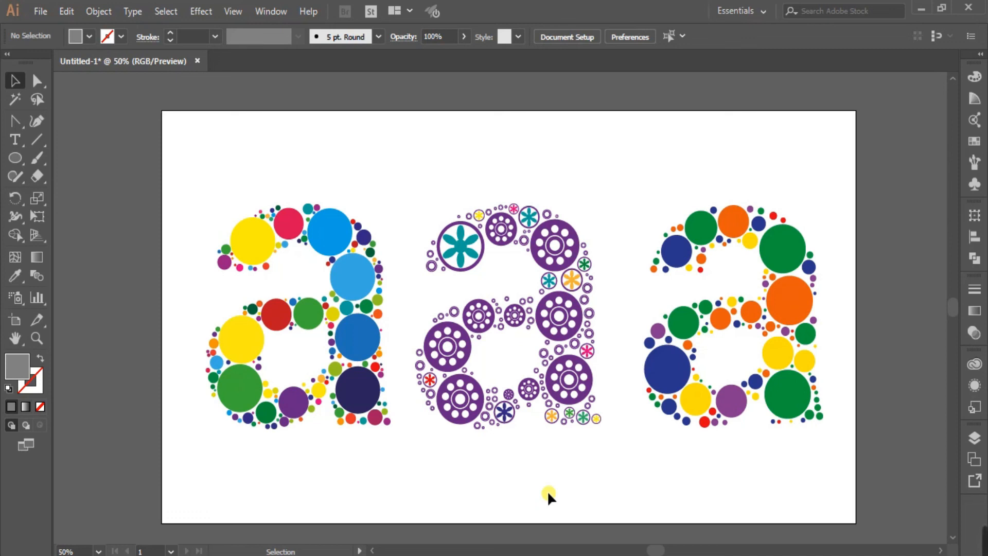
- Fill the symbol-filled letter with the purple C=60 M=90 Y=0 K=0 swatch and select the colour group's six swatches from red through purple
{"action": "left_click_drag", "start_coordinate": [398, 190], "coordinate": [631, 493]}
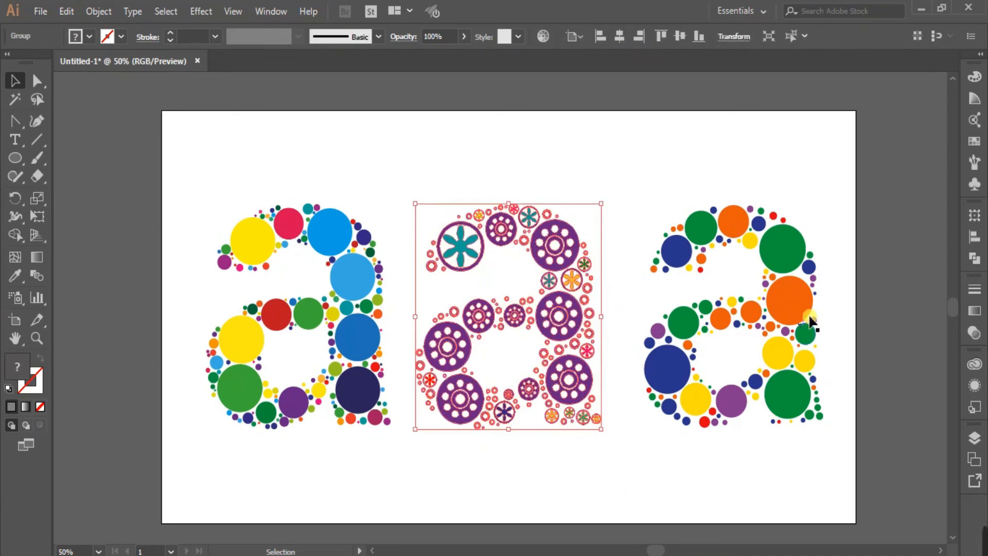
{"action": "left_click", "coordinate": [974, 141]}
{"action": "left_click", "coordinate": [860, 176]}
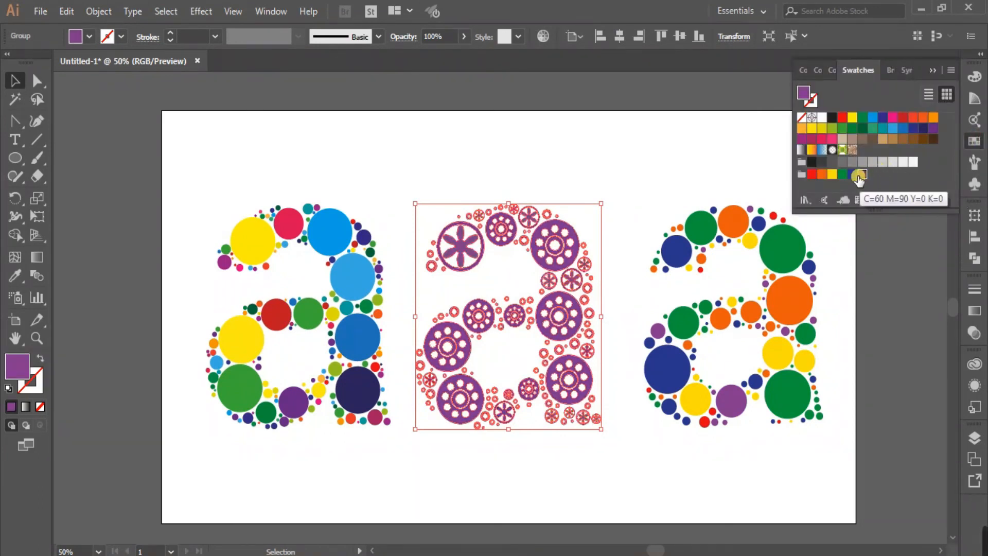
- Try to recolour the still-grouped symbol letter randomly with the RandomSwatchesFill script
{"action": "left_click", "coordinate": [41, 13]}
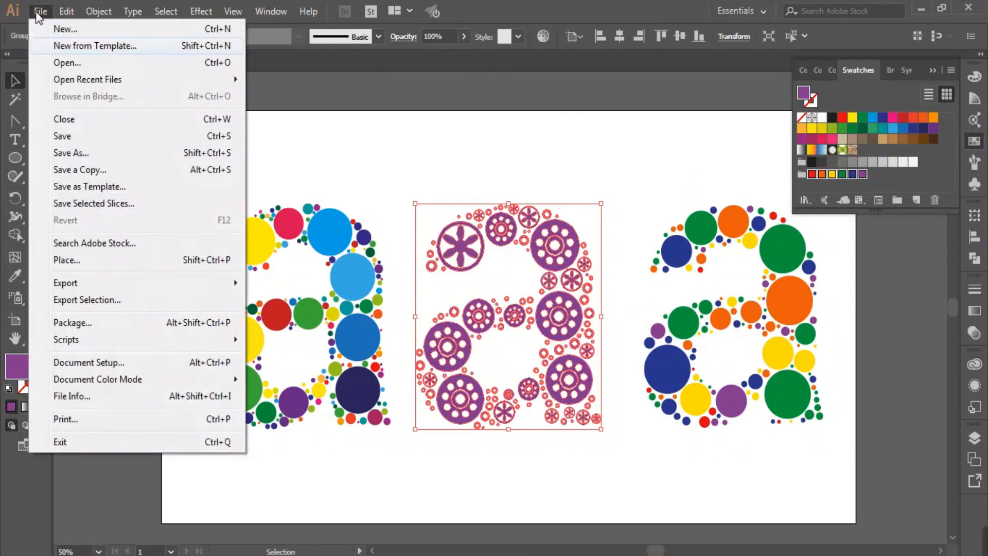
{"action": "mouse_move", "coordinate": [203, 344]}
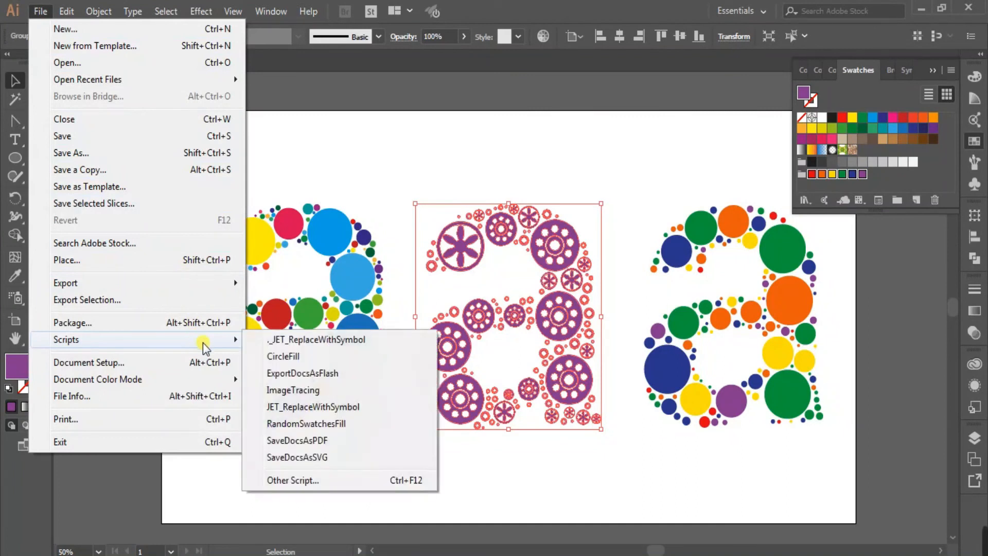
{"action": "left_click", "coordinate": [318, 423]}
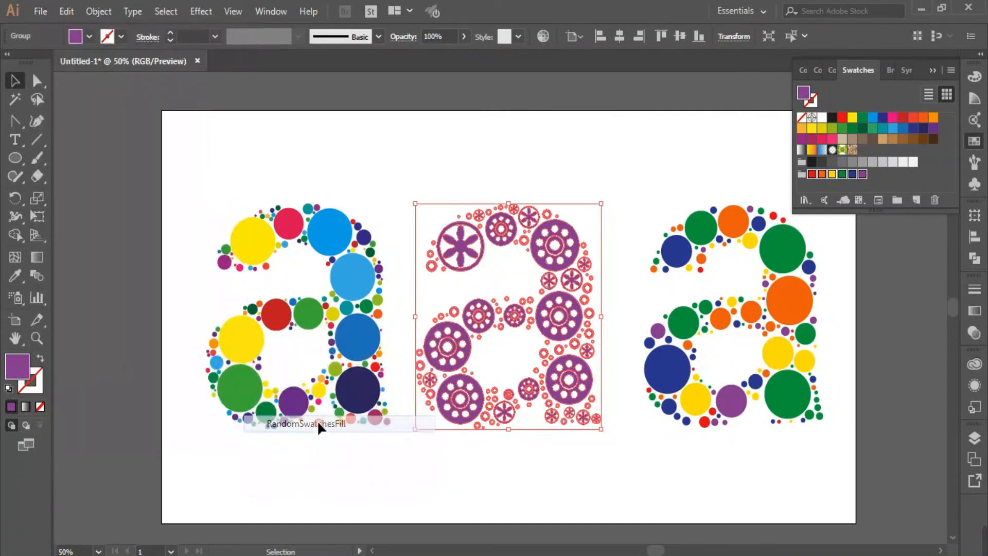
{"action": "left_click", "coordinate": [625, 455]}
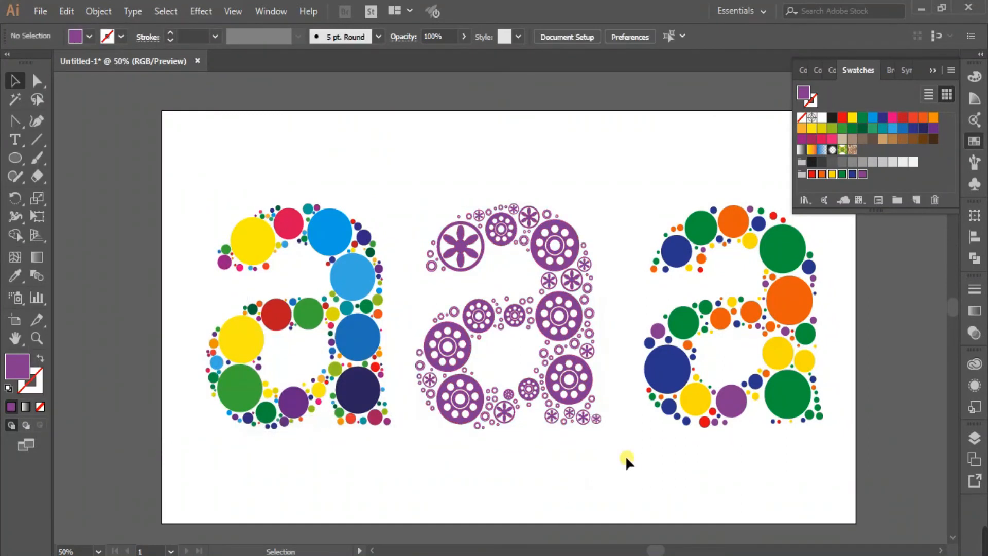
- Ungroup the symbol-filled letter and recolour its symbols randomly with the six red-through-purple swatches using the RandomSwatchesFill script
{"action": "left_click", "coordinate": [587, 390]}
{"action": "right_click", "coordinate": [588, 387]}
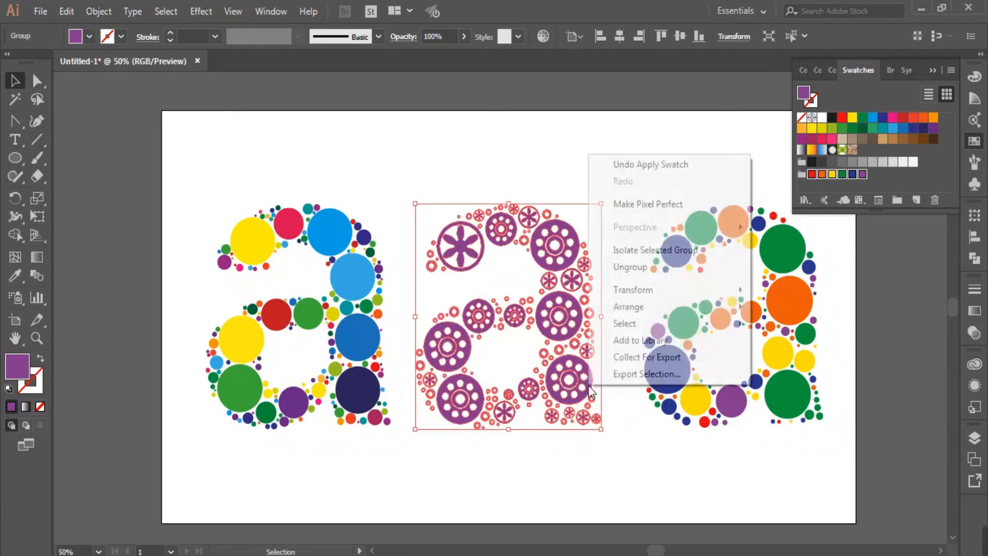
{"action": "left_click", "coordinate": [629, 266]}
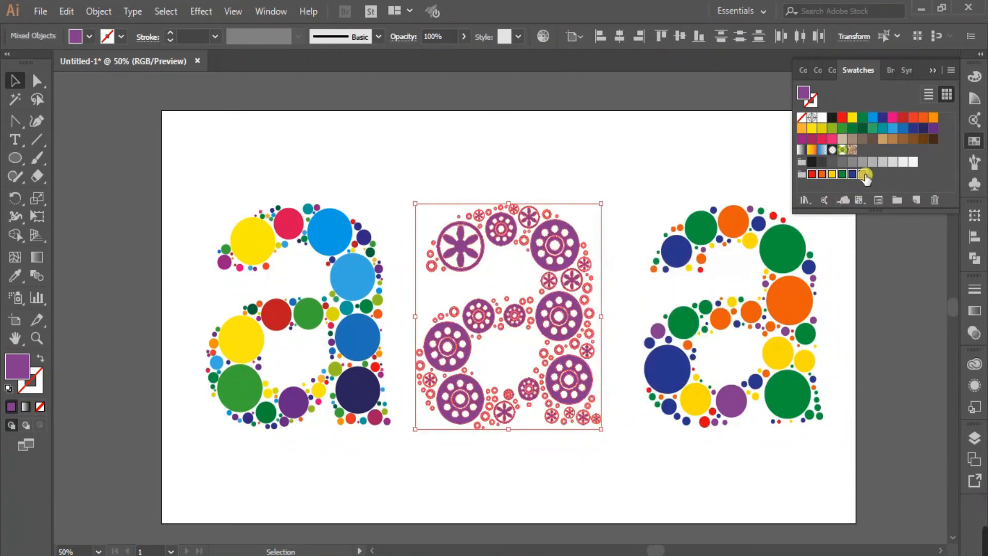
{"action": "left_click", "coordinate": [41, 11]}
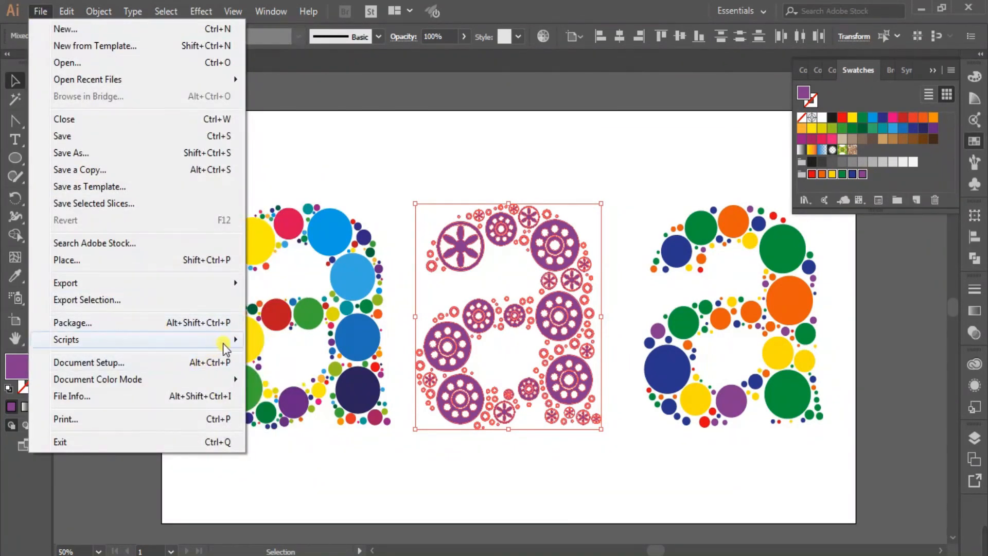
{"action": "mouse_move", "coordinate": [223, 339]}
{"action": "left_click", "coordinate": [321, 408]}
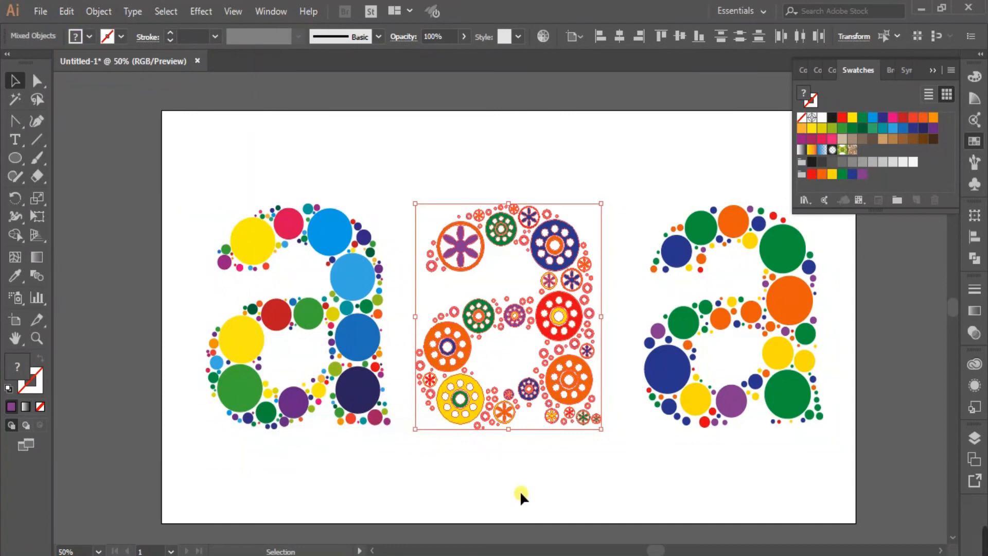
{"action": "left_click", "coordinate": [523, 465]}
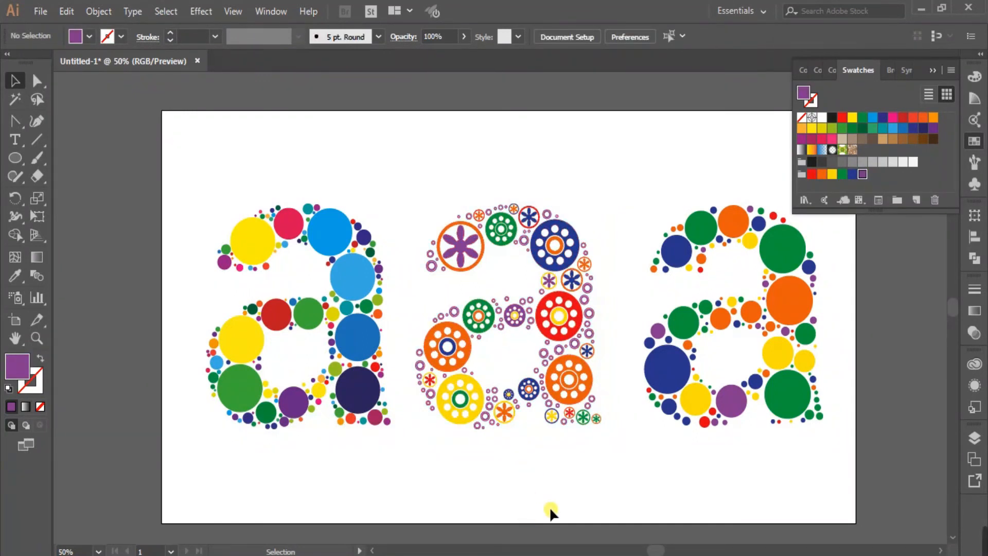
{"action": "left_click", "coordinate": [930, 74]}
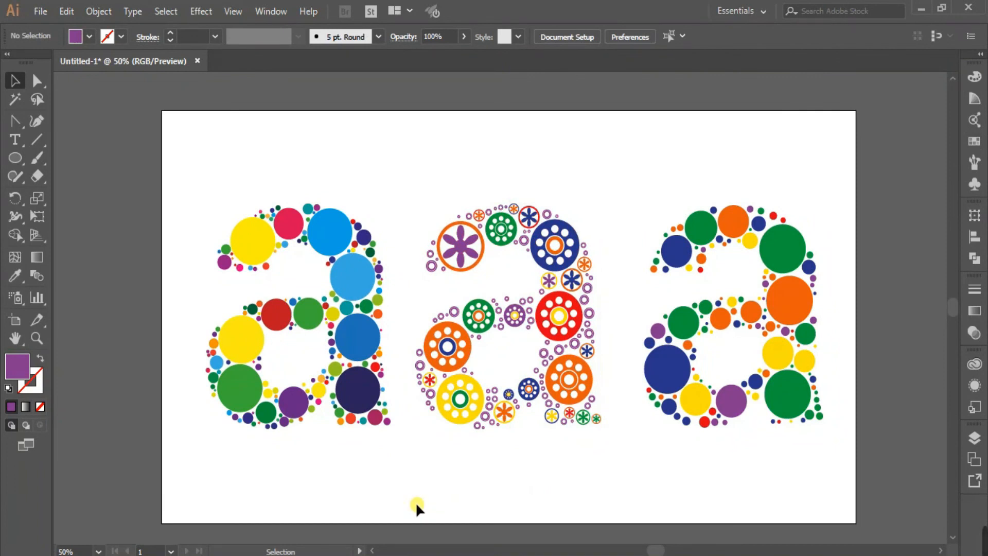
- Move the rightmost circle-filled letter slightly closer to the middle letter to even out the row's spacing
{"action": "left_click", "coordinate": [722, 316]}
{"action": "left_click_drag", "start_coordinate": [398, 170], "coordinate": [609, 468]}
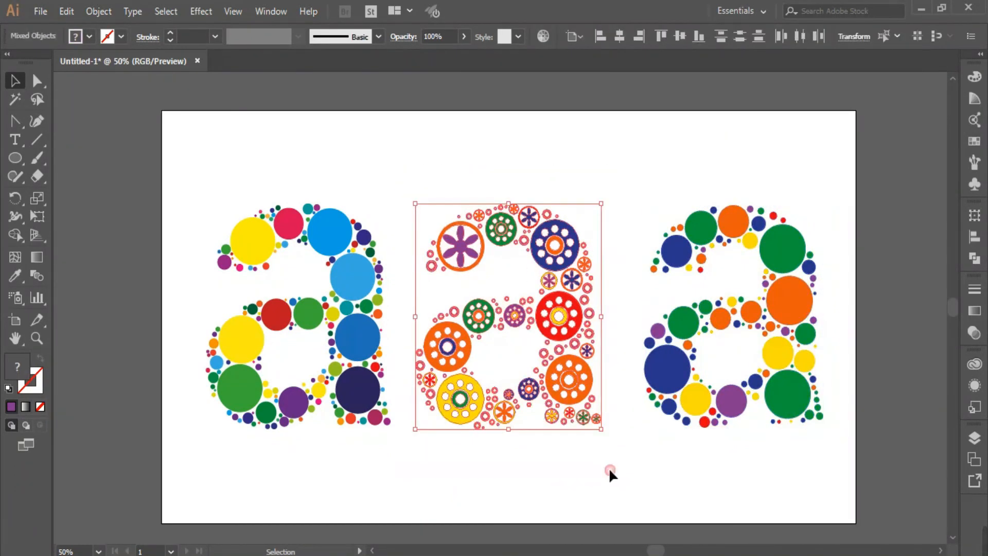
{"action": "left_click", "coordinate": [608, 472]}
{"action": "left_click_drag", "start_coordinate": [696, 327], "coordinate": [692, 328]}
{"action": "left_click", "coordinate": [561, 487]}
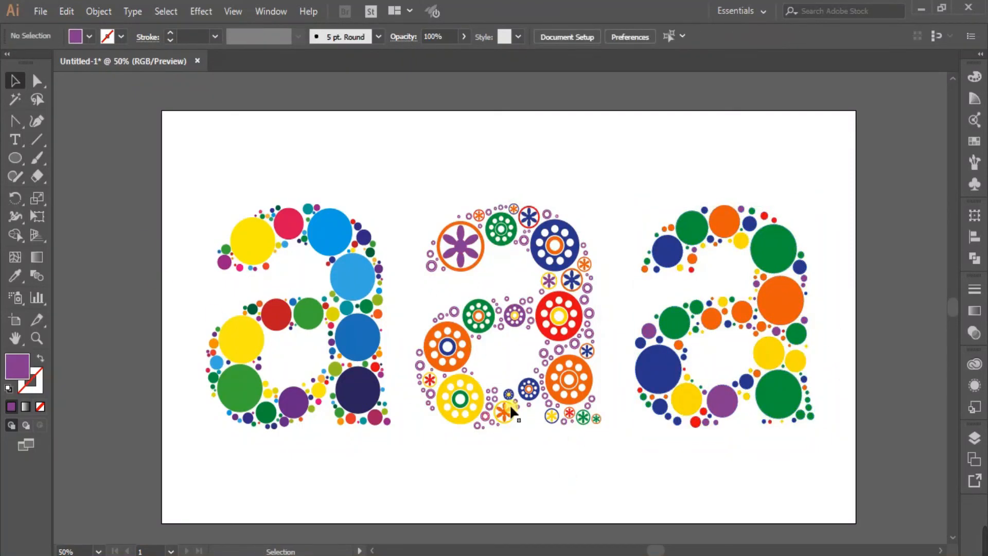
{"action": "scroll", "coordinate": [578, 498], "scroll_direction": "up", "scroll_amount": 1}
{"action": "left_click_drag", "start_coordinate": [598, 468], "coordinate": [607, 484]}
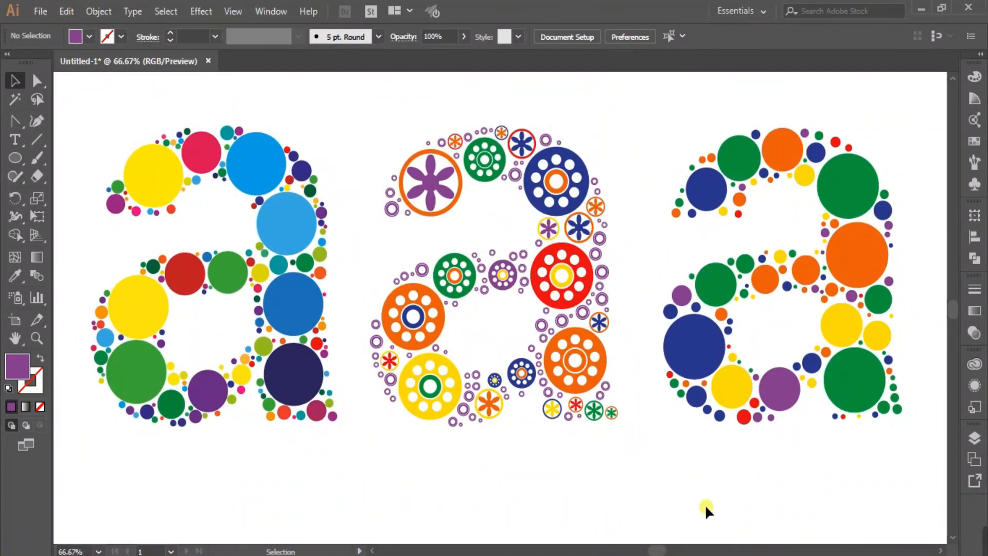